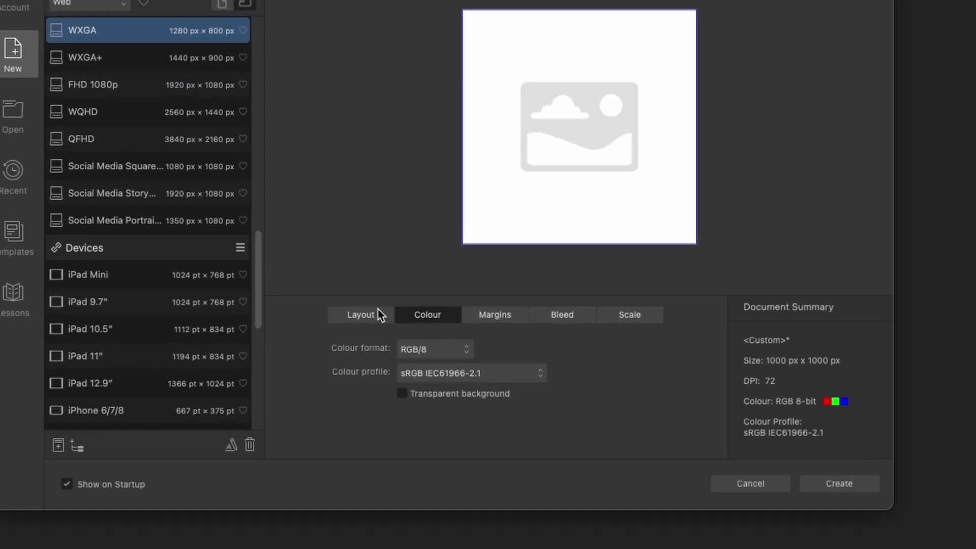
- Confirm a 1000 × 1000 px page in RGB/8 colour format and create the document
left_click(406, 329)
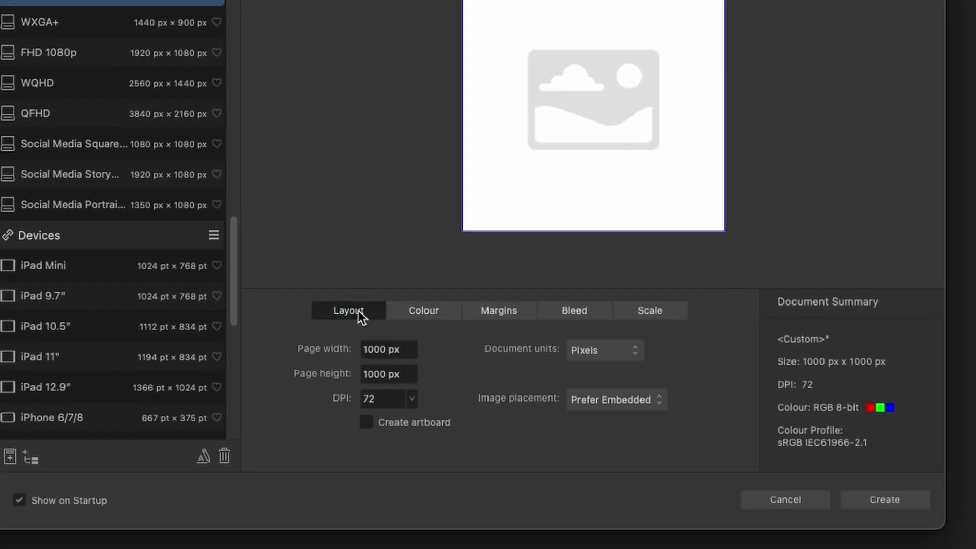
left_click(408, 356)
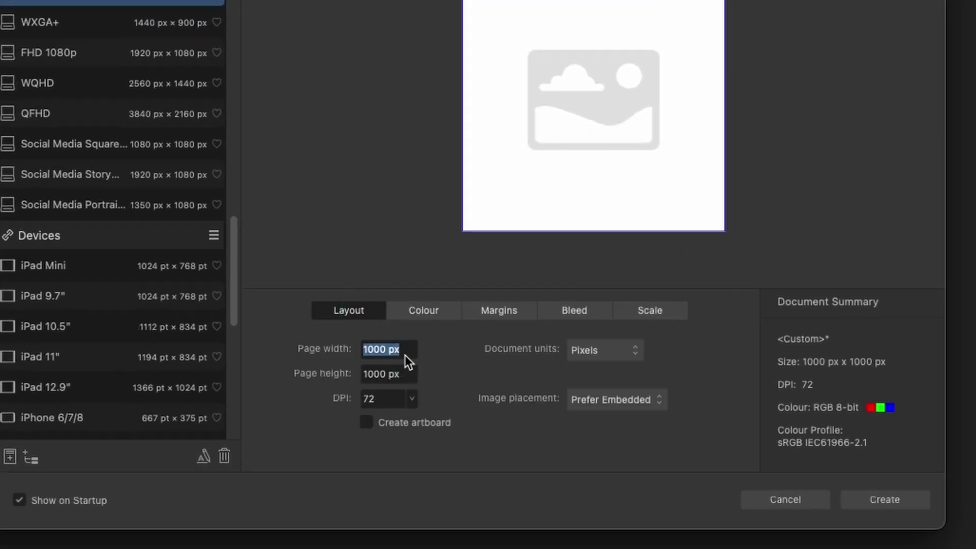
left_click(408, 376)
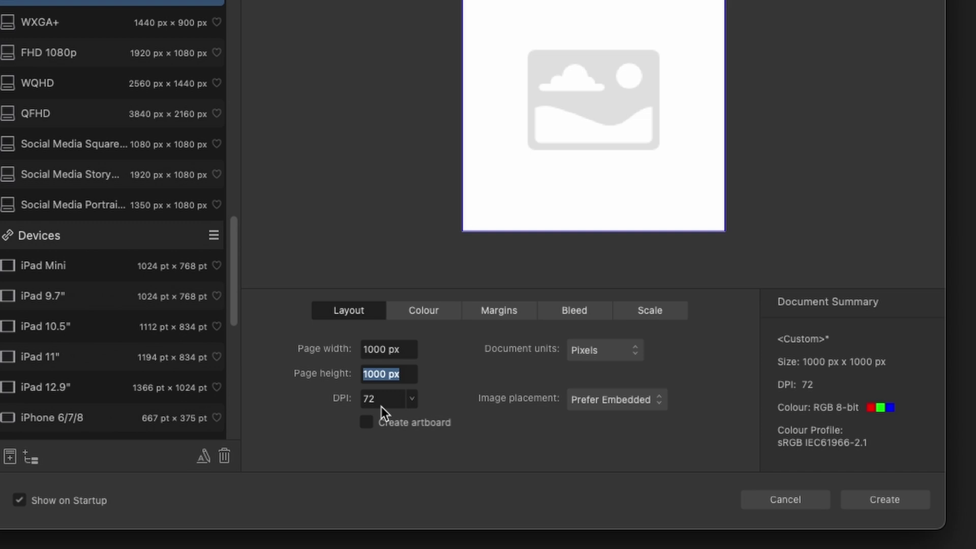
left_click(413, 311)
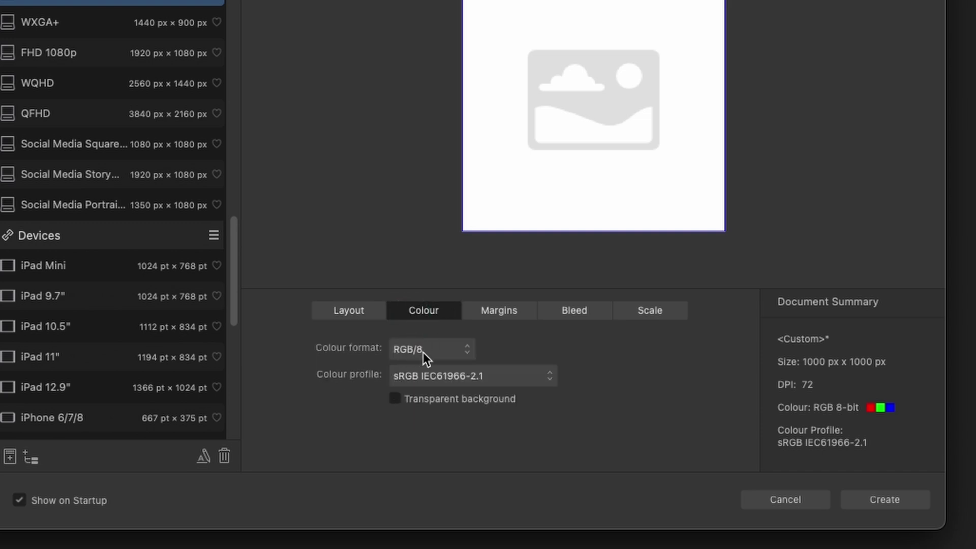
left_click(884, 500)
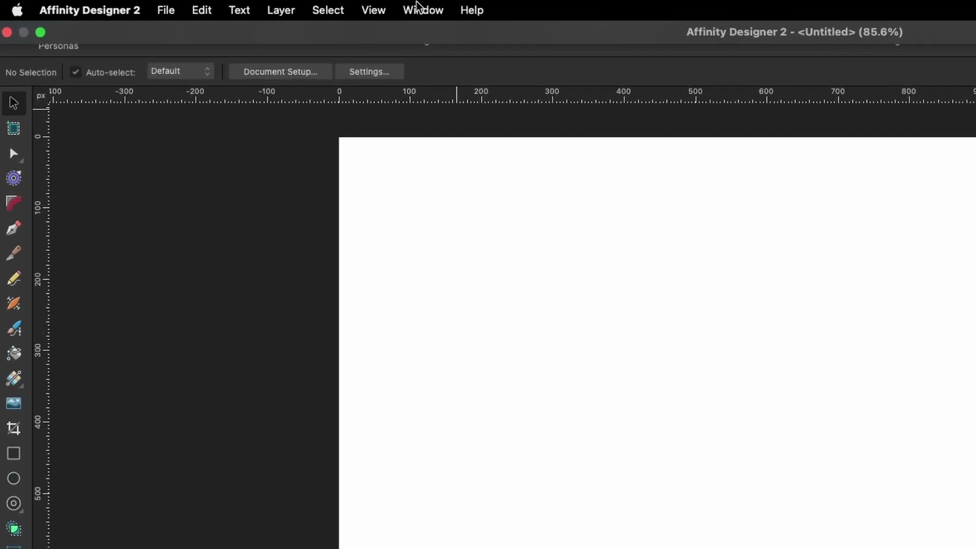
- Open the Stock panel from the Window menu with Pixabay as the image source
left_click(416, 7)
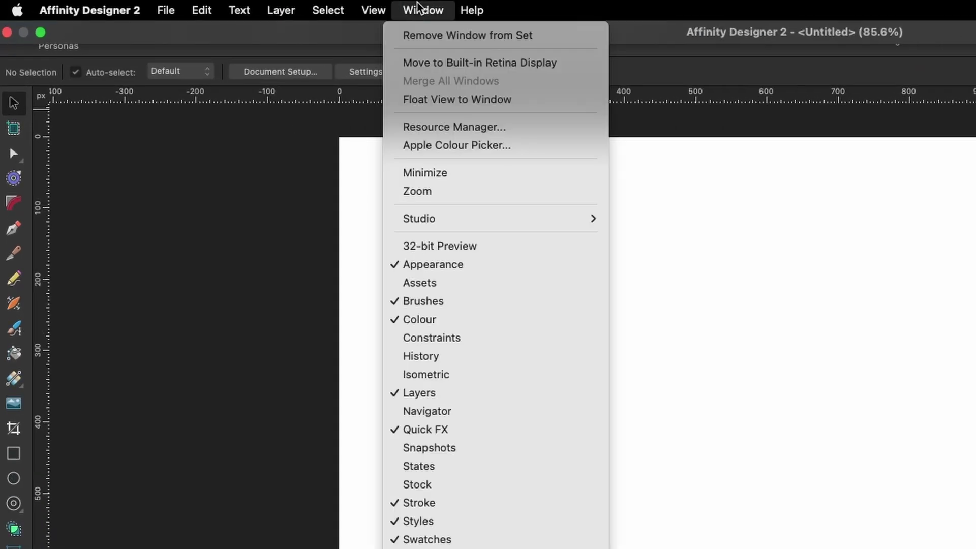
left_click(450, 488)
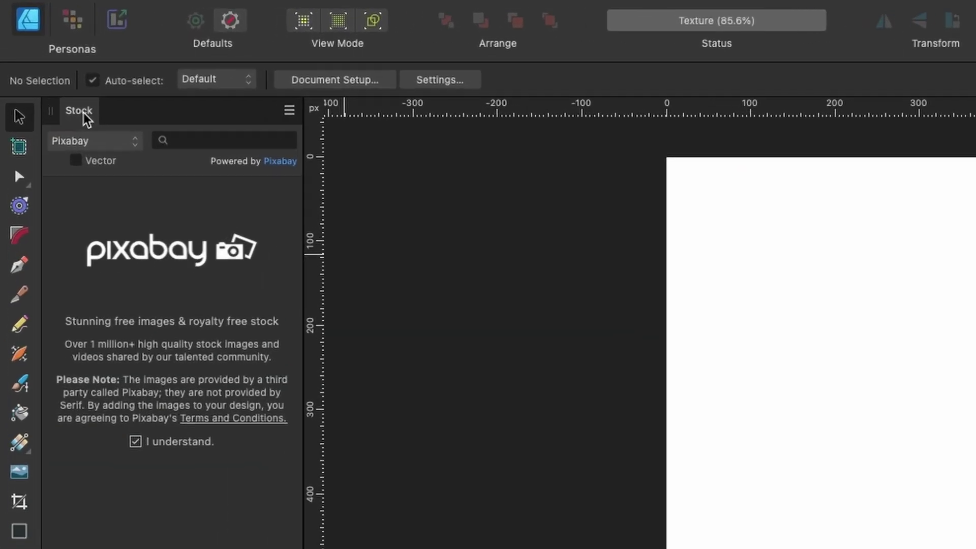
left_click(66, 100)
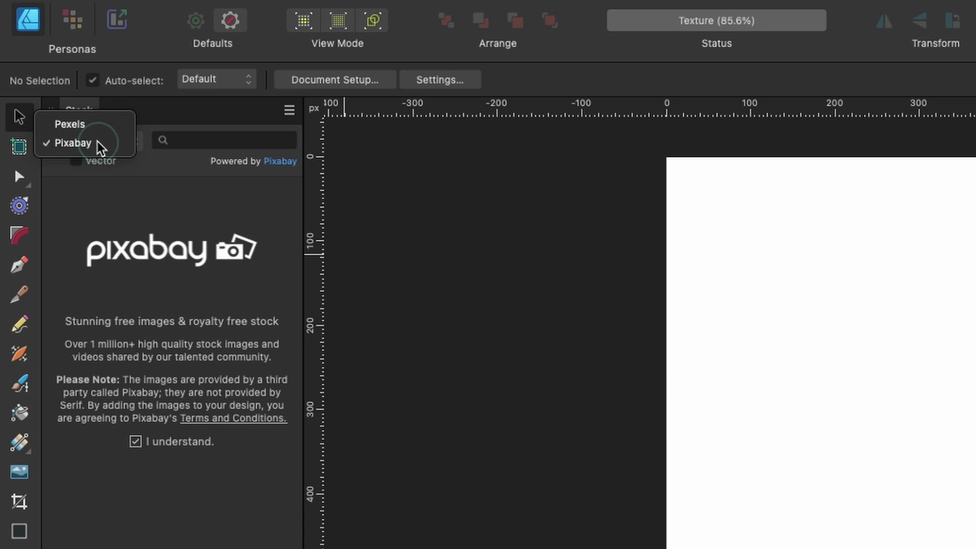
left_click(98, 146)
- Search Pixabay for 'blue wall cat' and drag the first blue wall photo onto the page
left_click(239, 142)
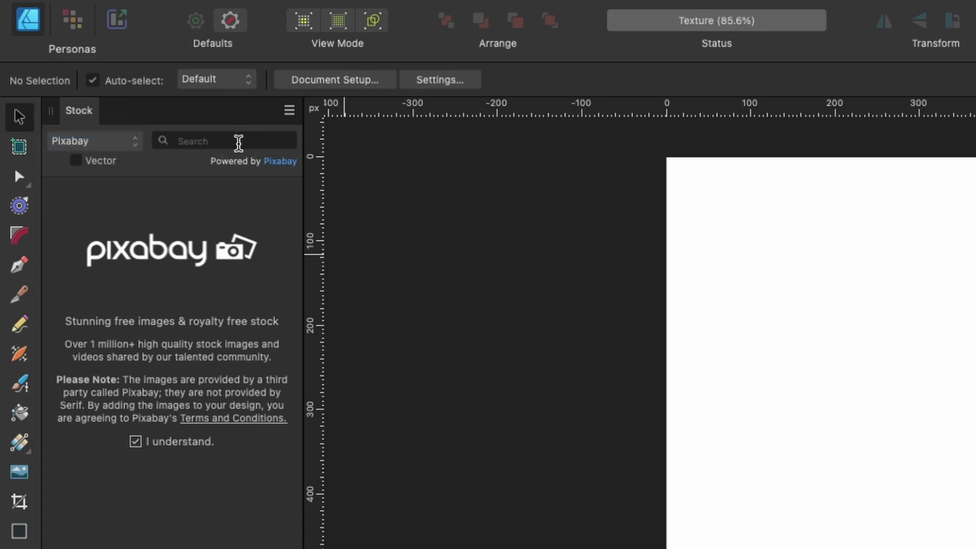
type("blue wa")
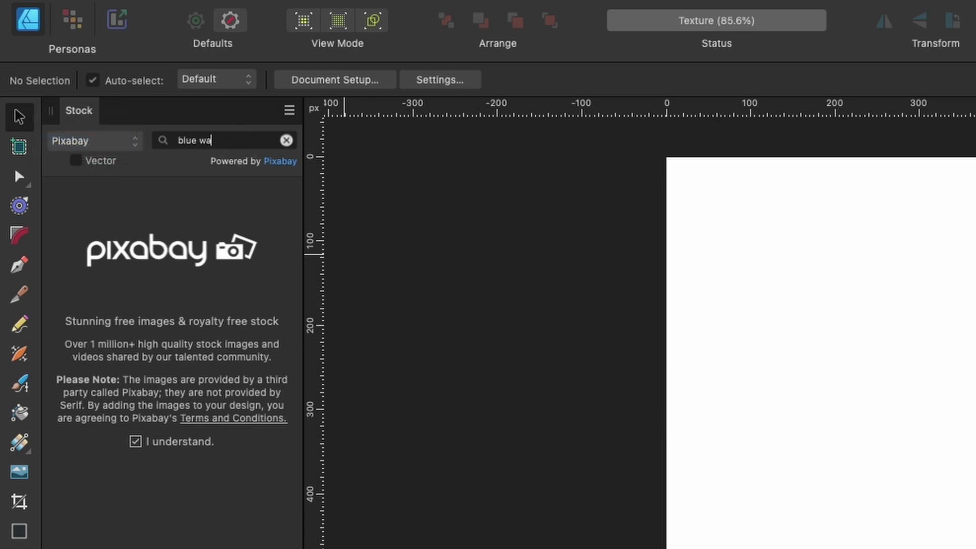
type("ll cat")
key("Return")
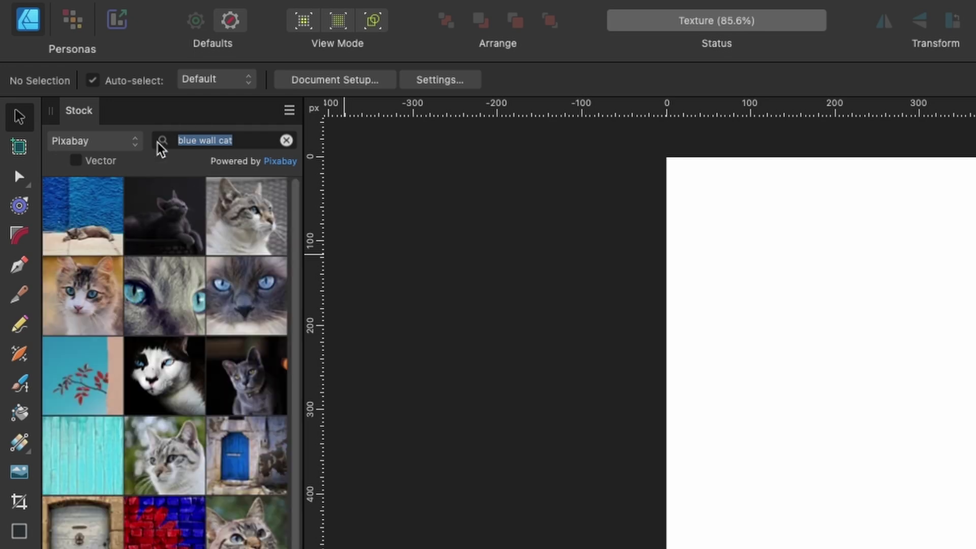
left_click(97, 205)
left_click_drag(97, 205, 975, 527)
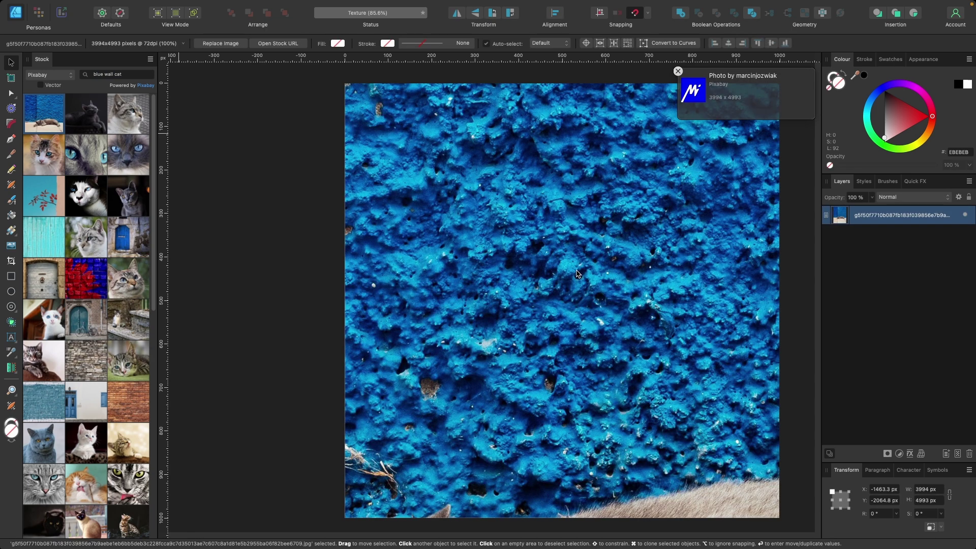
- Scale the wall photo with its corner handles until it amply covers the page
scroll(576, 274, "down", 4)
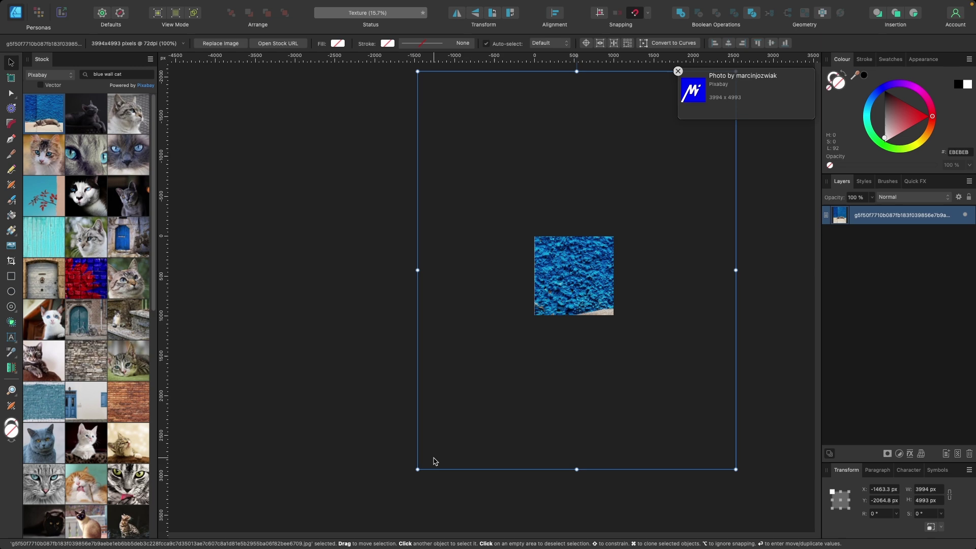
left_click_drag(417, 469, 553, 299)
key("super+alt+0")
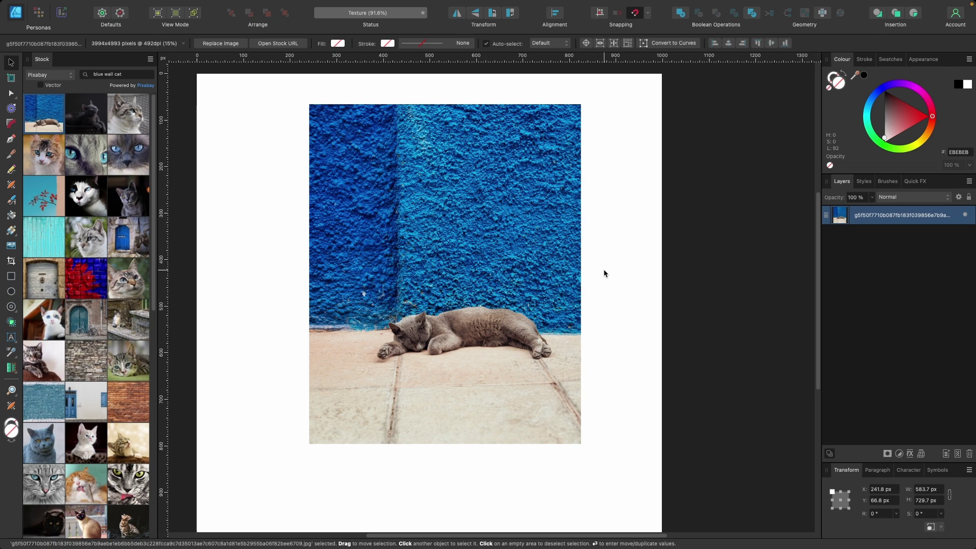
scroll(519, 164, "up", 5)
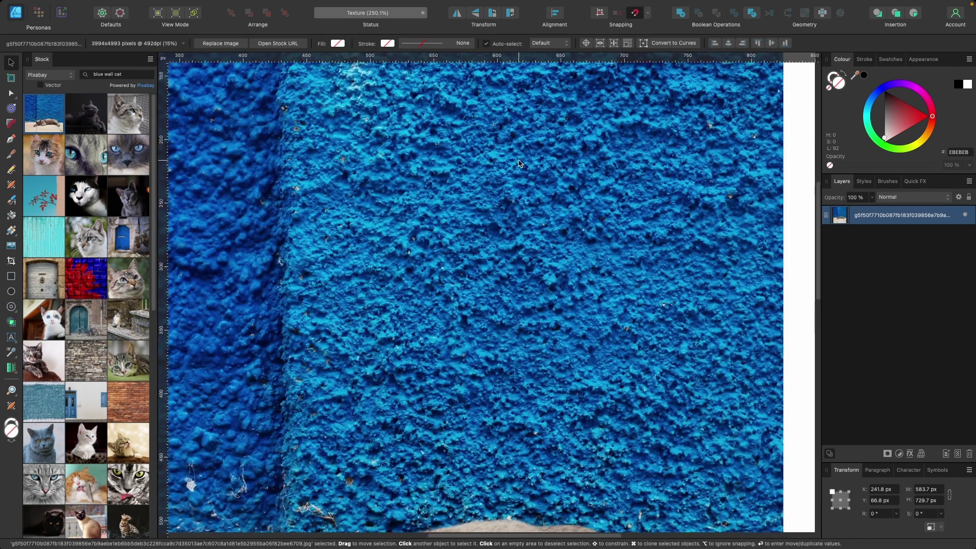
scroll(462, 135, "down", 3)
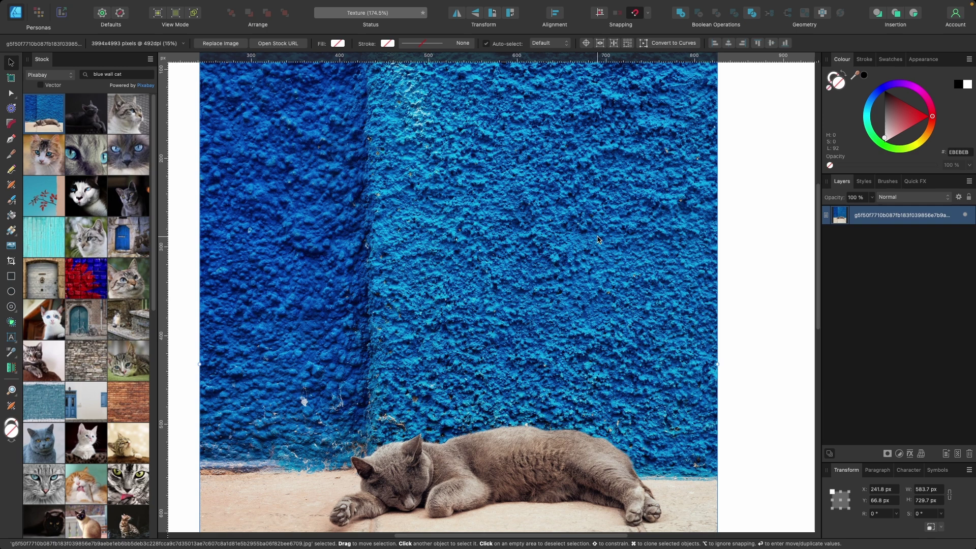
scroll(597, 239, "down", 5)
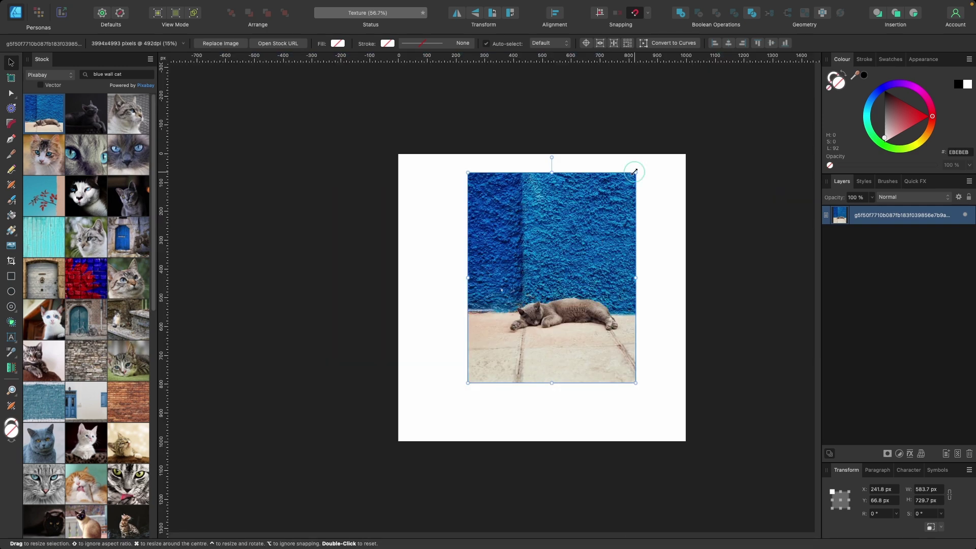
left_click_drag(634, 170, 535, 417)
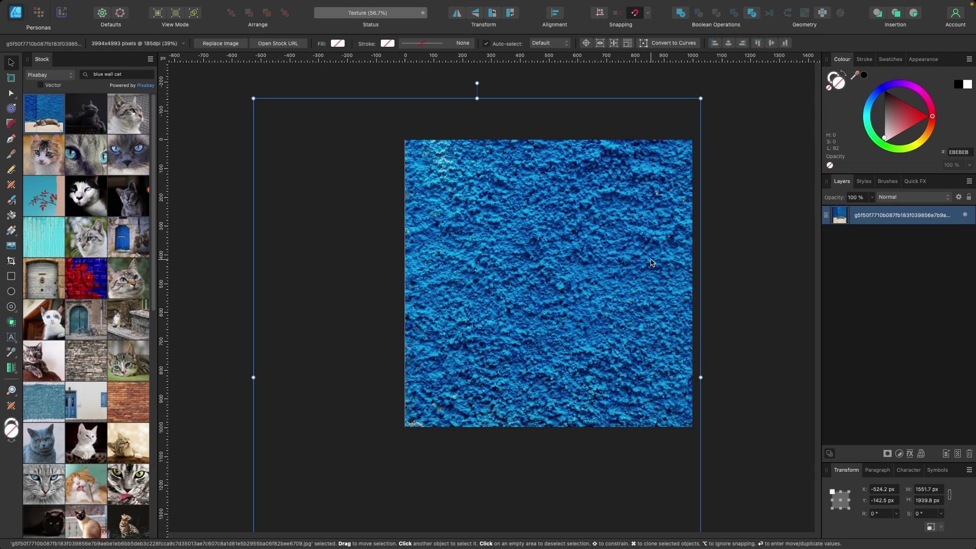
scroll(652, 262, "down", 2)
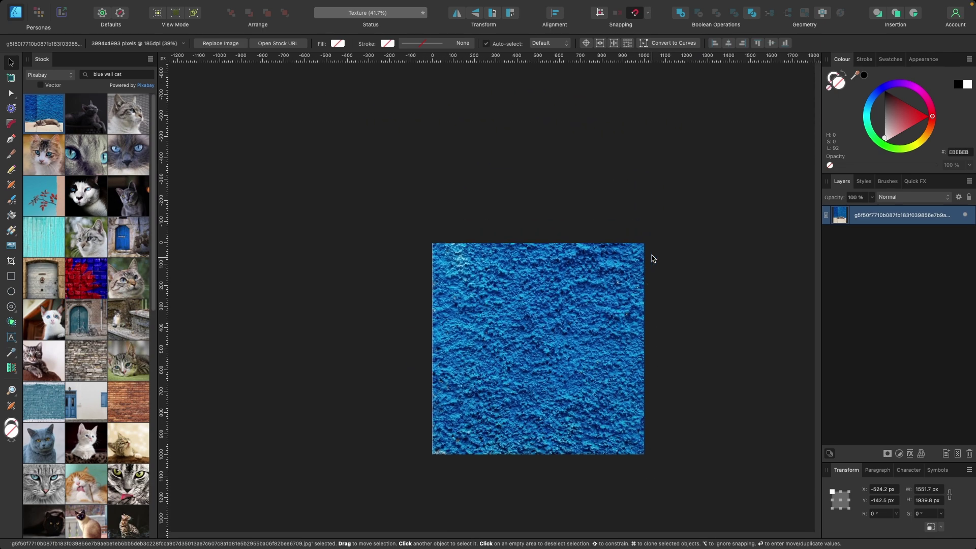
left_click_drag(650, 212, 671, 212)
- Slide the photo so only plain blue wall texture fills the page, then deselect it
scroll(583, 357, "up", 3)
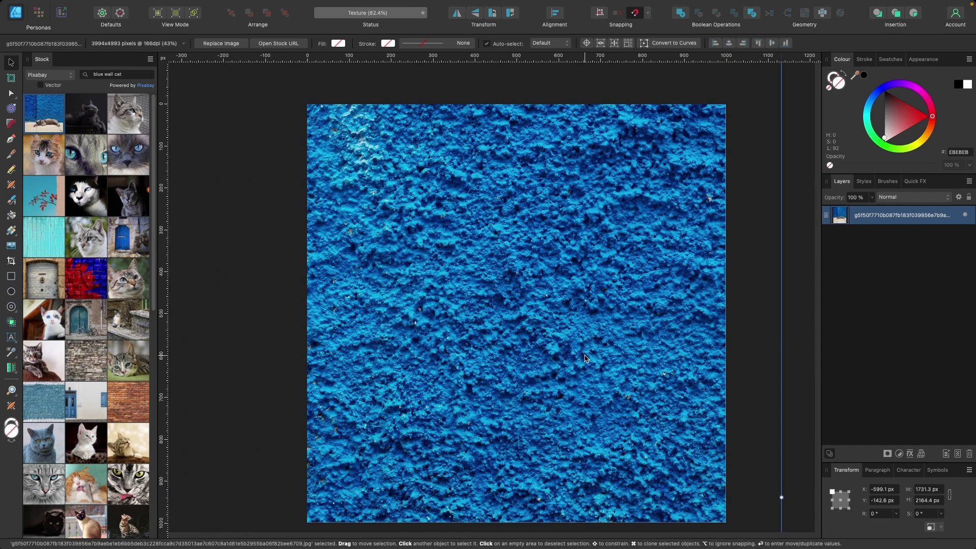
left_click_drag(524, 339, 712, 335)
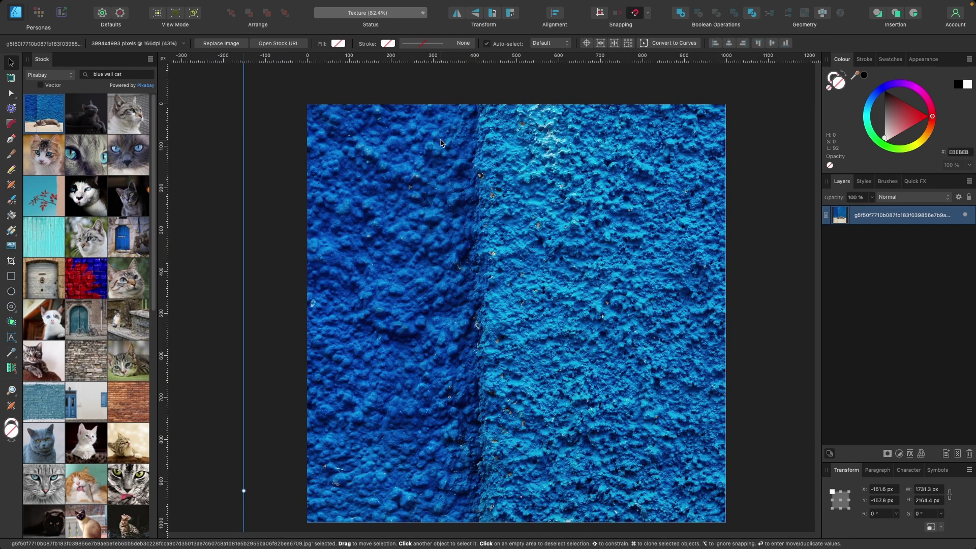
left_click_drag(564, 342, 366, 322)
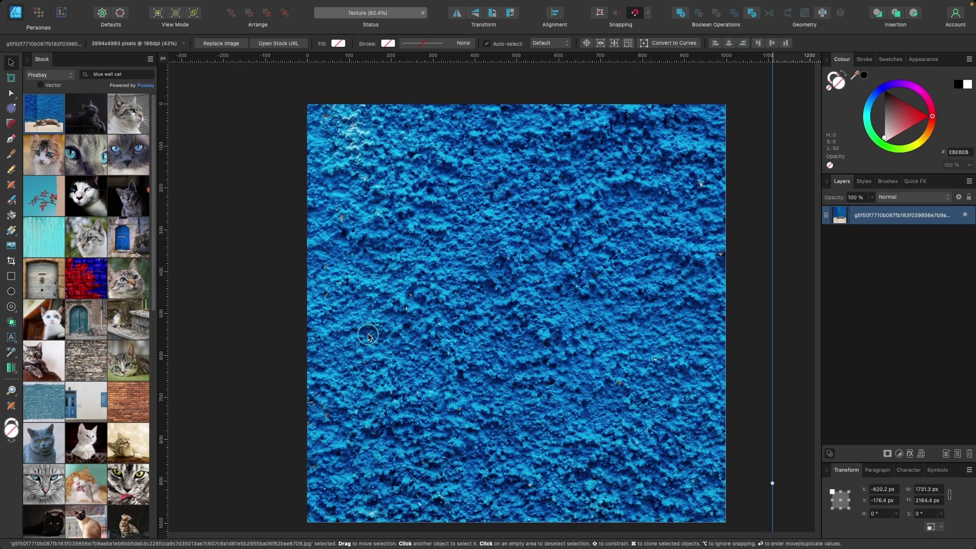
scroll(570, 196, "down", 2)
scroll(656, 238, "down", 2)
left_click(708, 309)
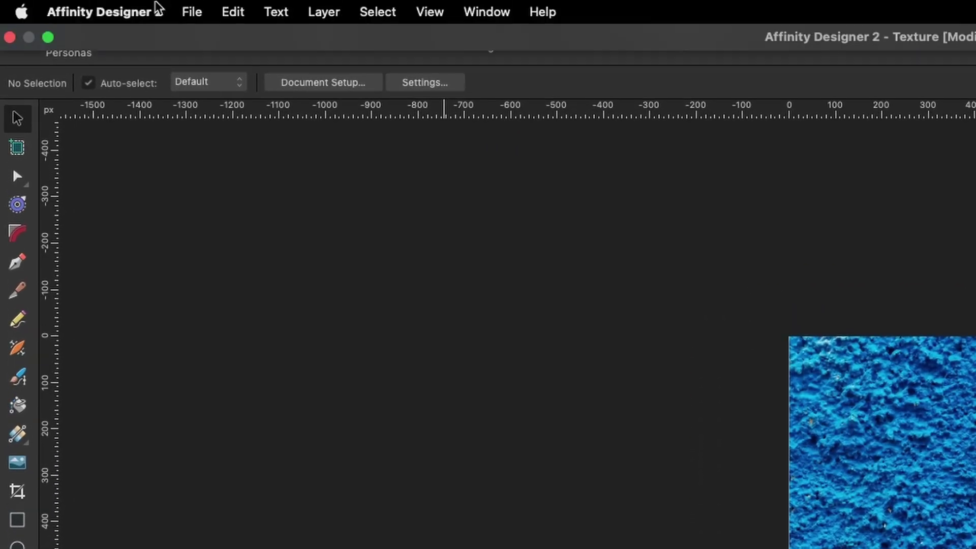
- Send the Texture document to Affinity Photo 2 with File > Edit in Photo
left_click(101, 6)
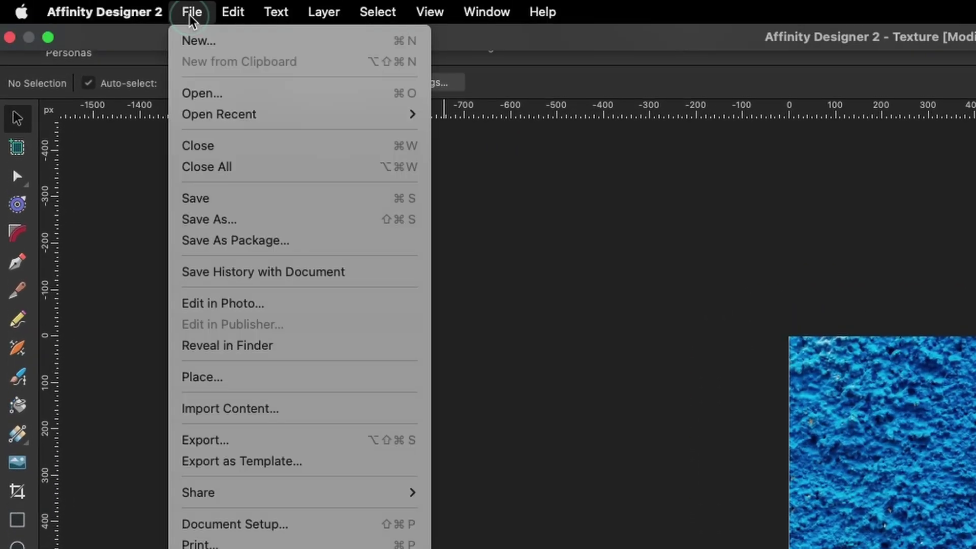
left_click(254, 305)
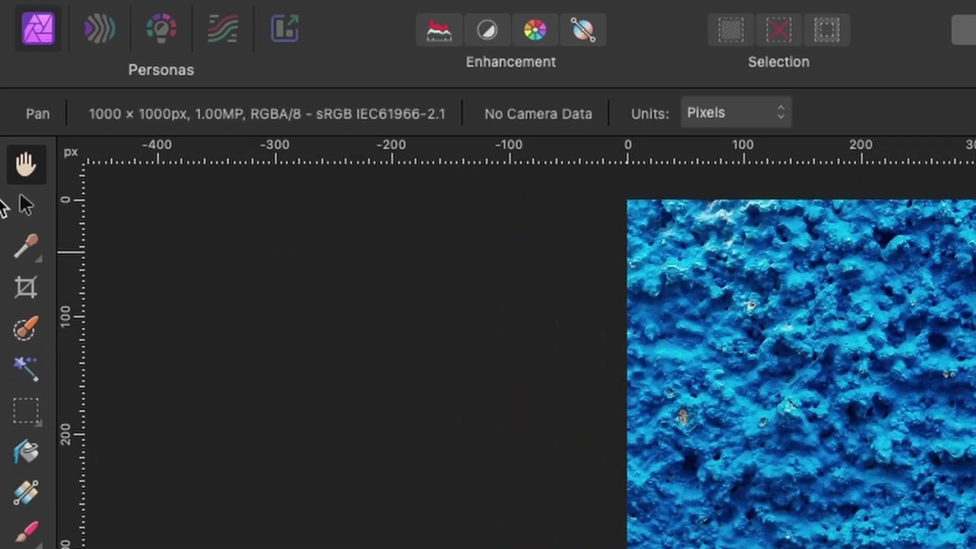
- Open the Filters > Distort > Affine filter and try a rough horizontal offset
left_click(12, 78)
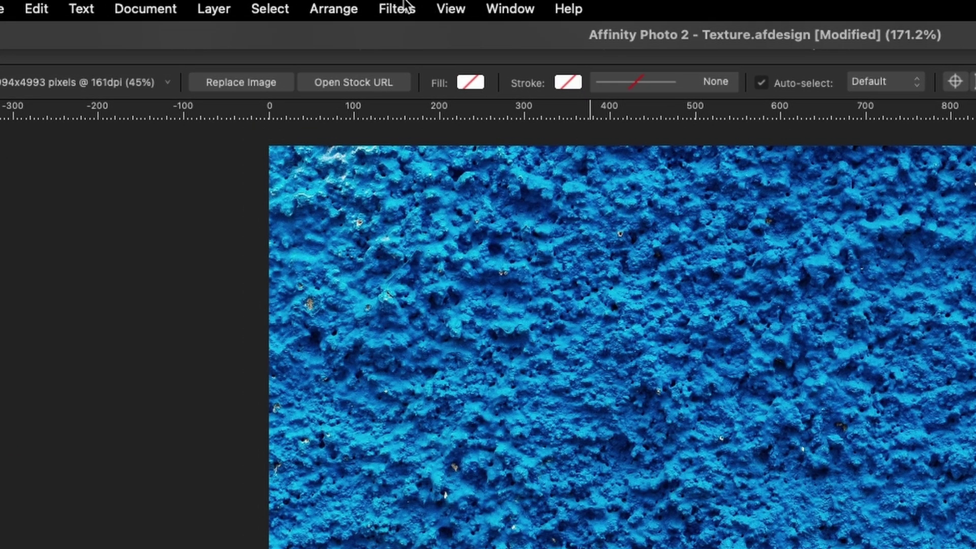
left_click(405, 4)
mouse_move(416, 75)
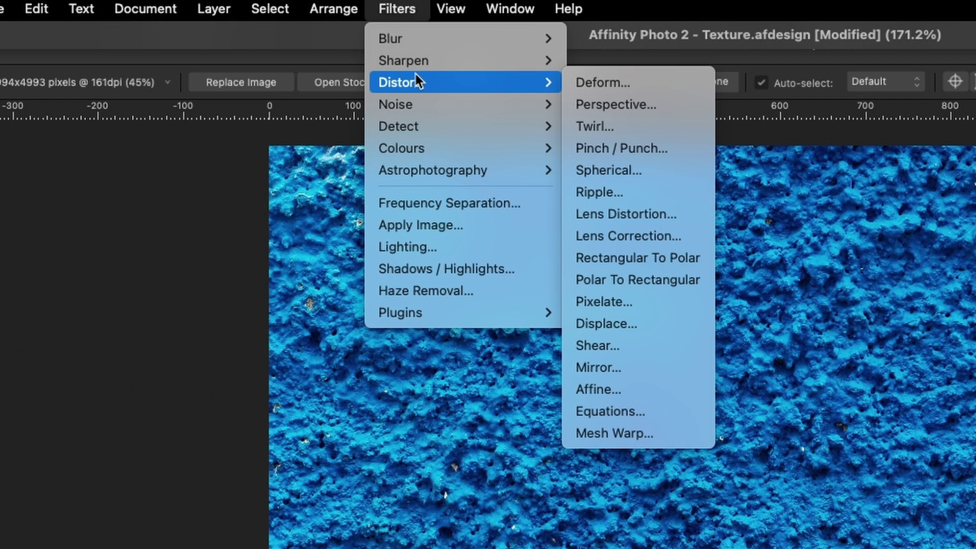
left_click(646, 390)
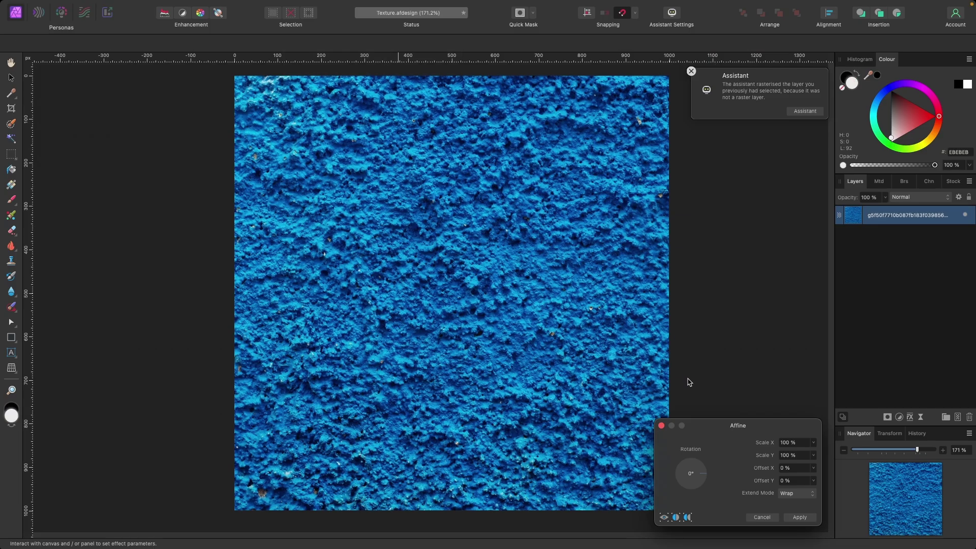
left_click_drag(718, 432, 718, 236)
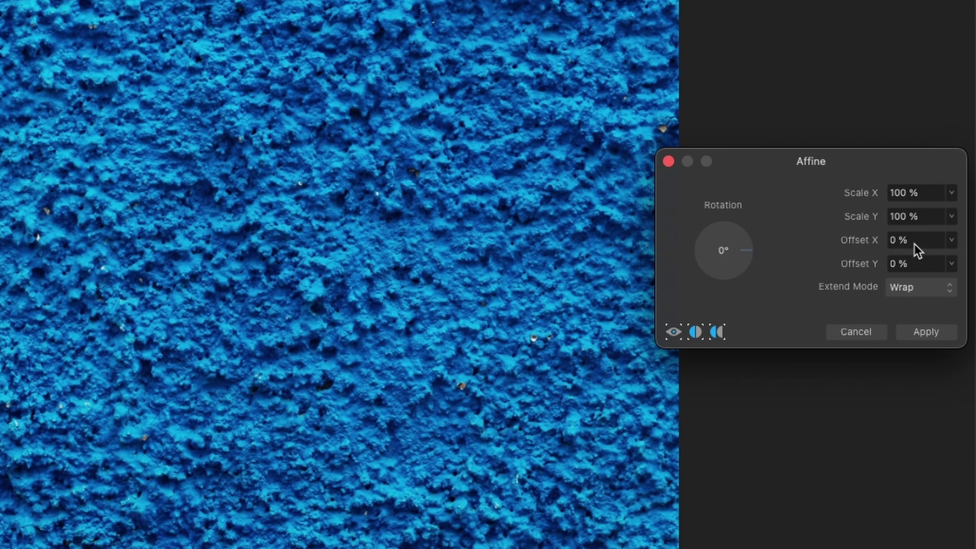
left_click(951, 263)
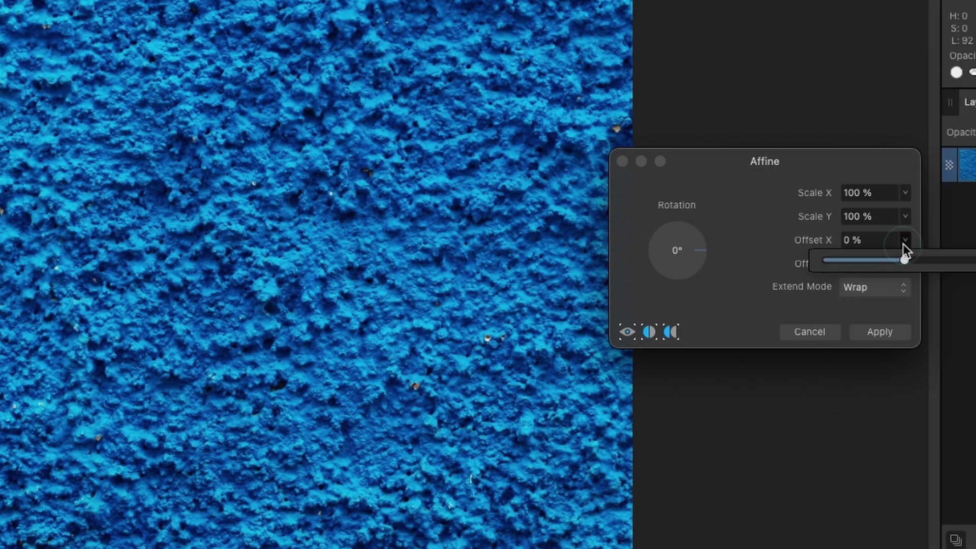
left_click_drag(905, 264, 870, 271)
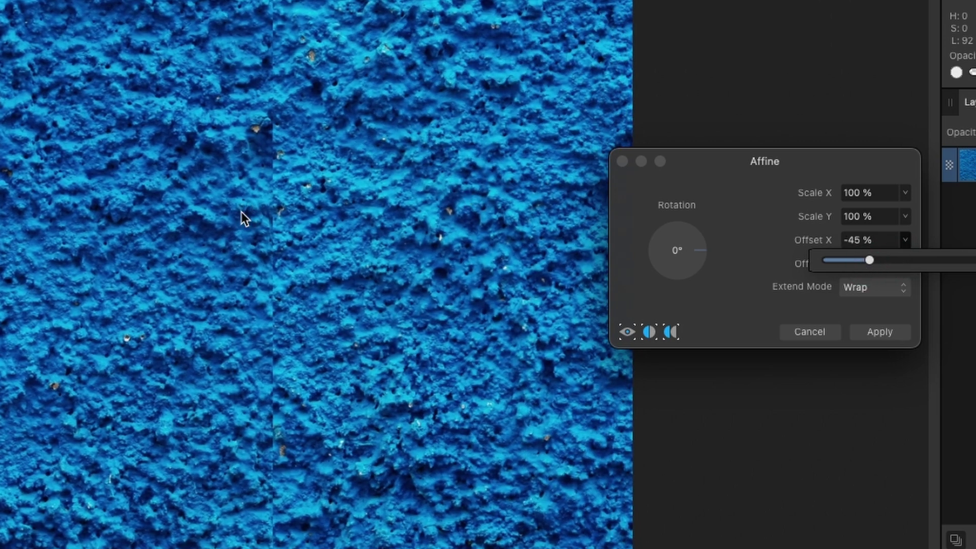
scroll(240, 208, "up", 3)
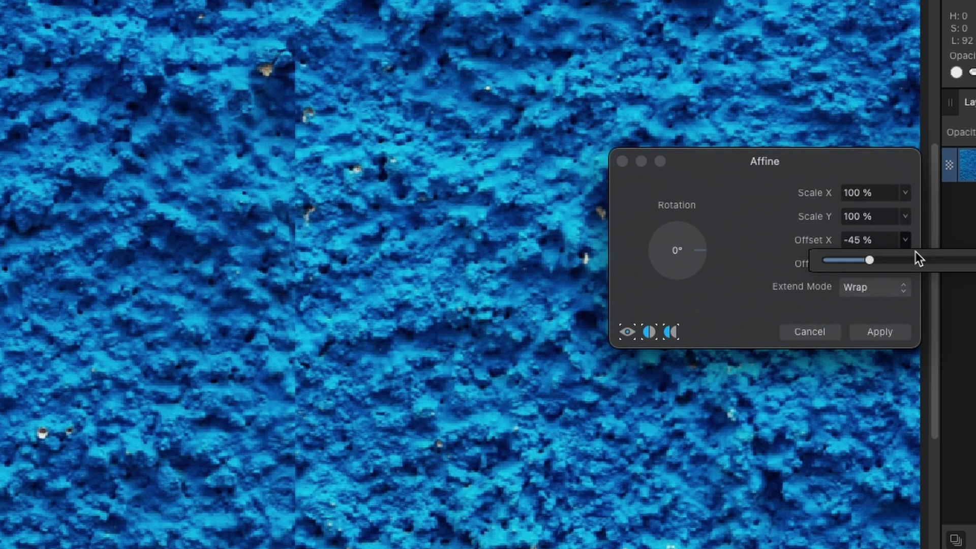
- Set Affine Offset X and Offset Y to 50% each with Wrap extend mode
left_click(874, 240)
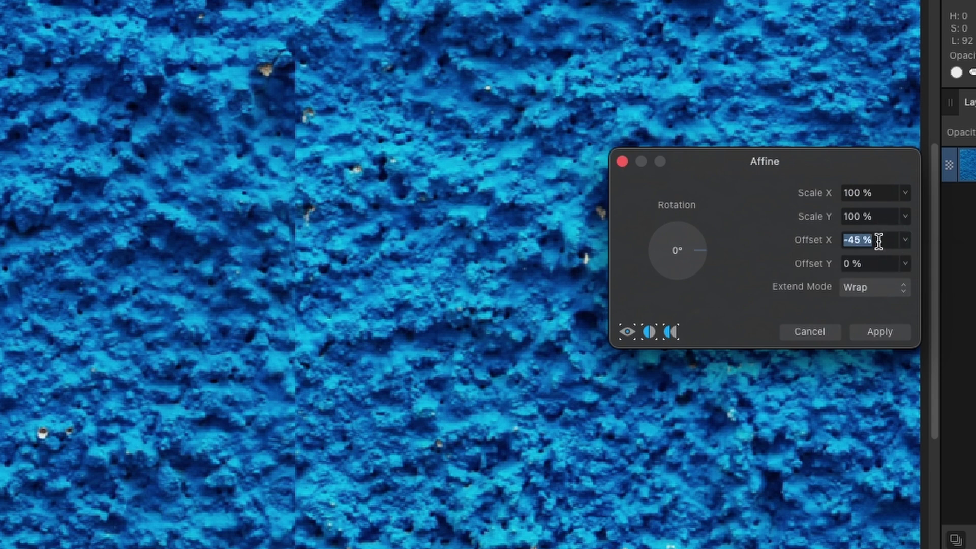
type("50")
key("Return")
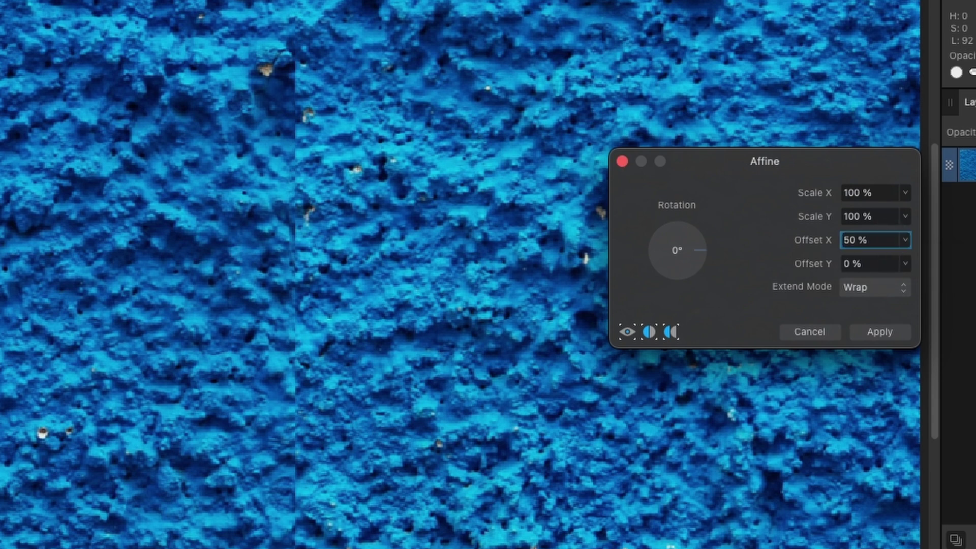
left_click(873, 264)
double_click(881, 263)
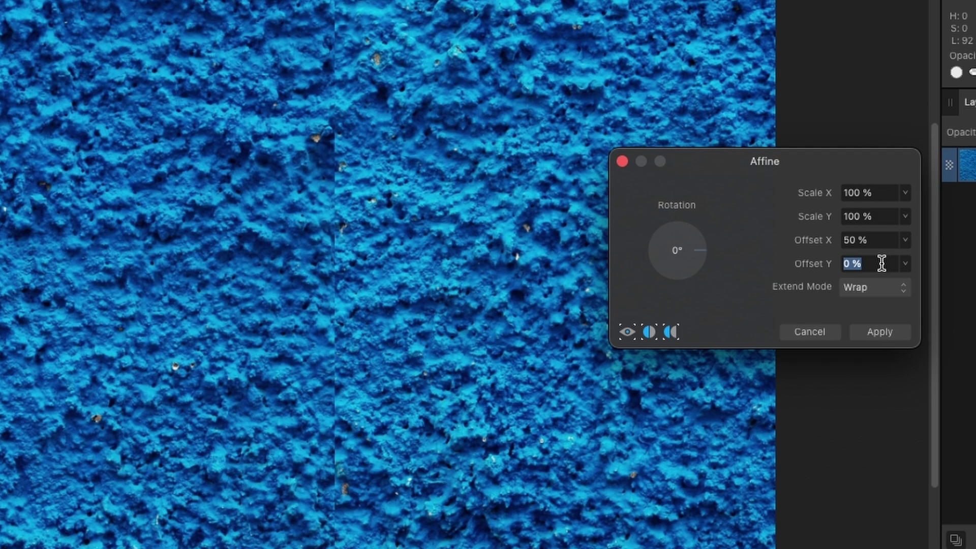
type("50")
key("Return")
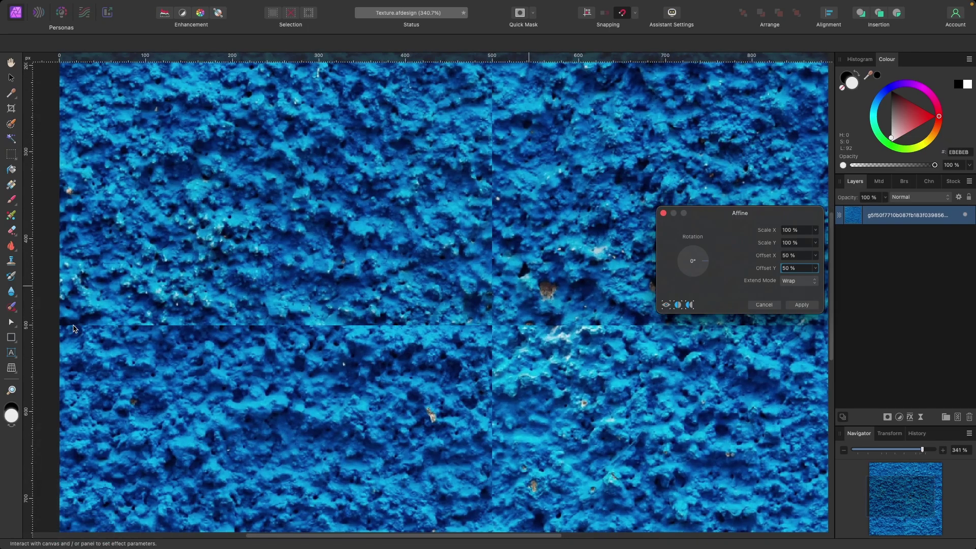
scroll(230, 333, "right", 5)
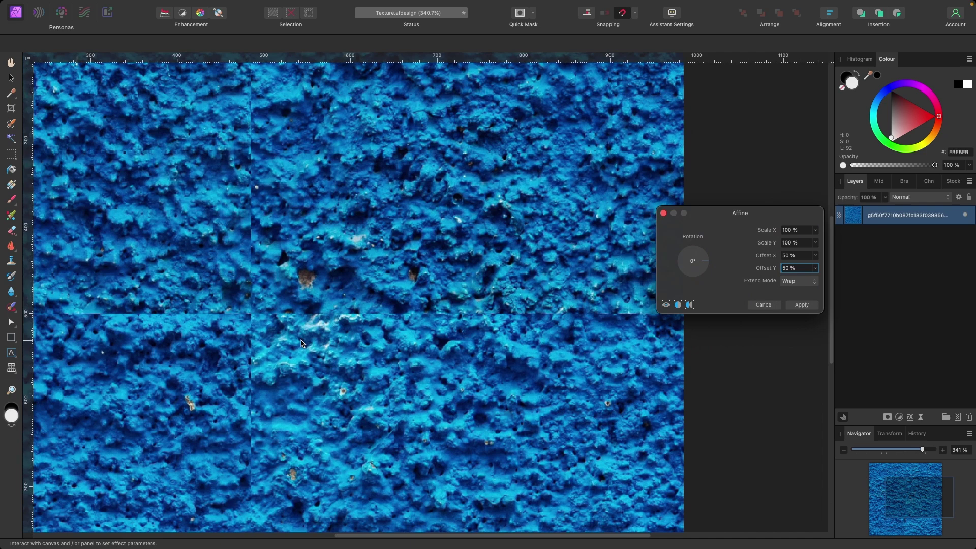
scroll(301, 343, "left", 1)
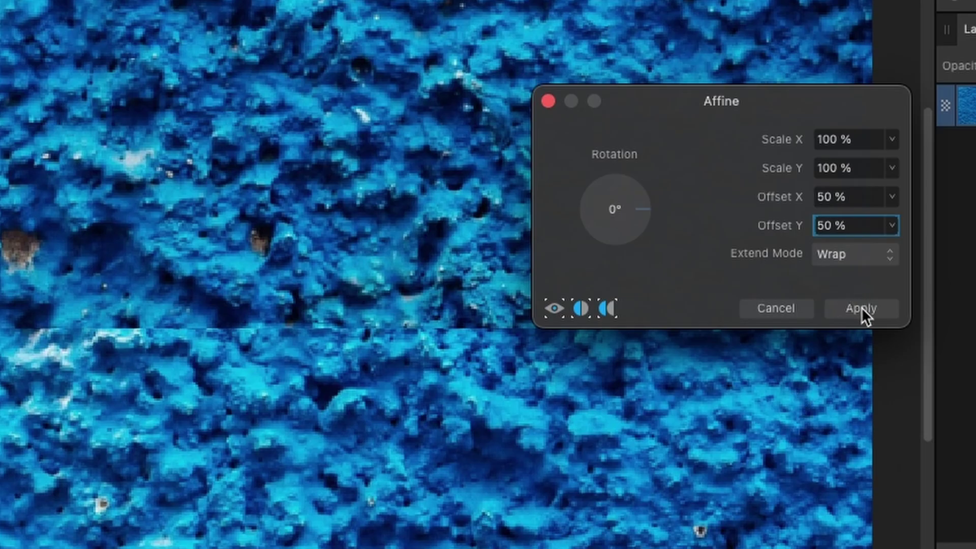
- Apply the 50% wrap offset to the texture
left_click(861, 307)
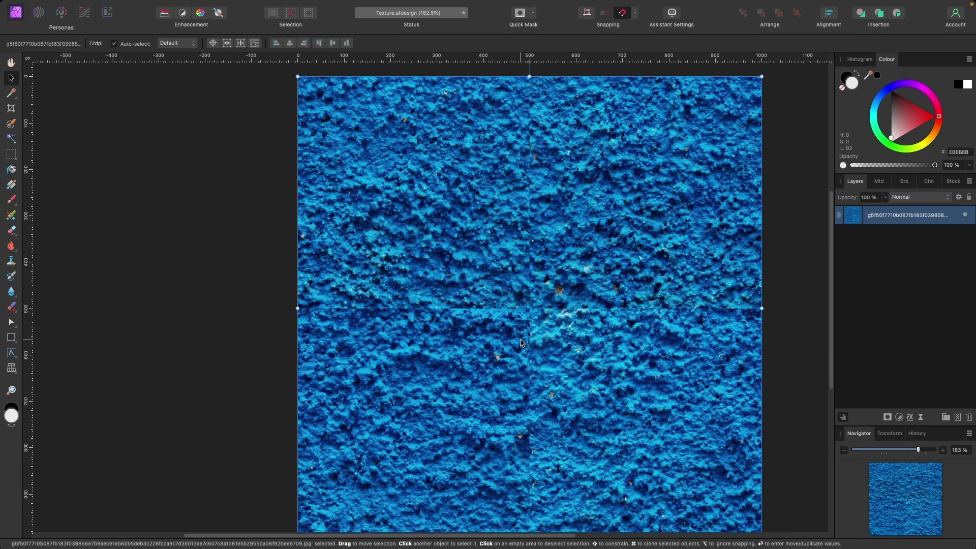
scroll(521, 342, "right", 2)
scroll(521, 342, "down", 1)
scroll(521, 343, "down", 2)
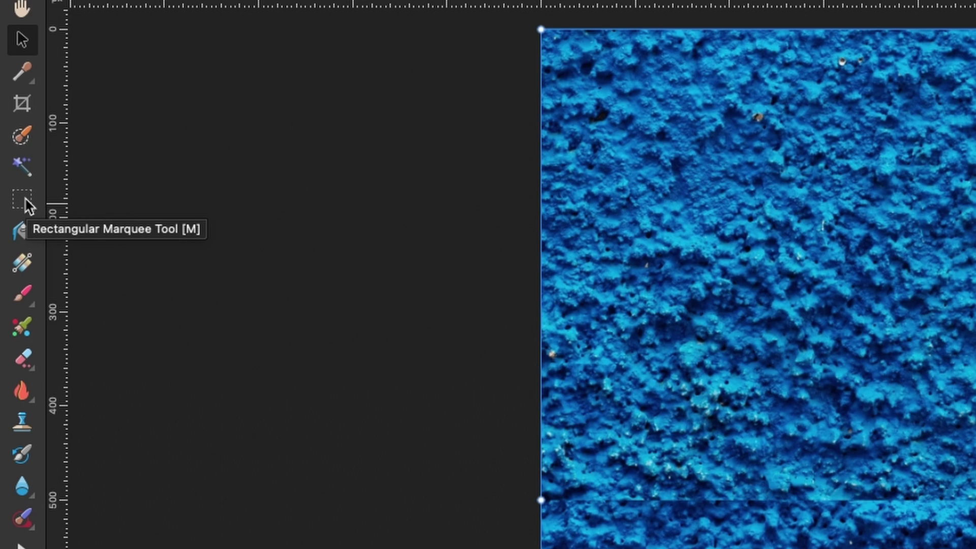
- Trial-inpaint the cross-shaped seams inside a marquee selection, deselect, then undo the inpainting
left_click(25, 198)
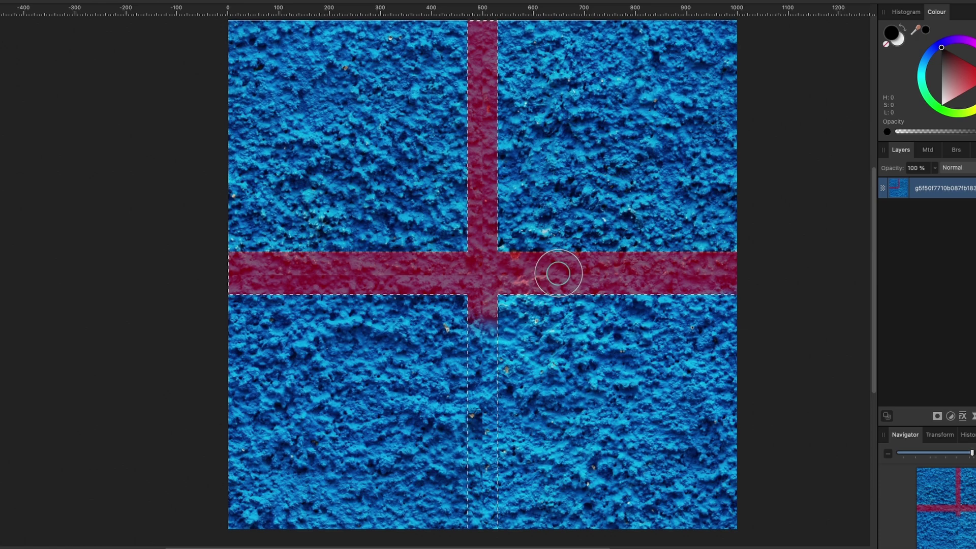
left_click_drag(482, 305, 482, 476)
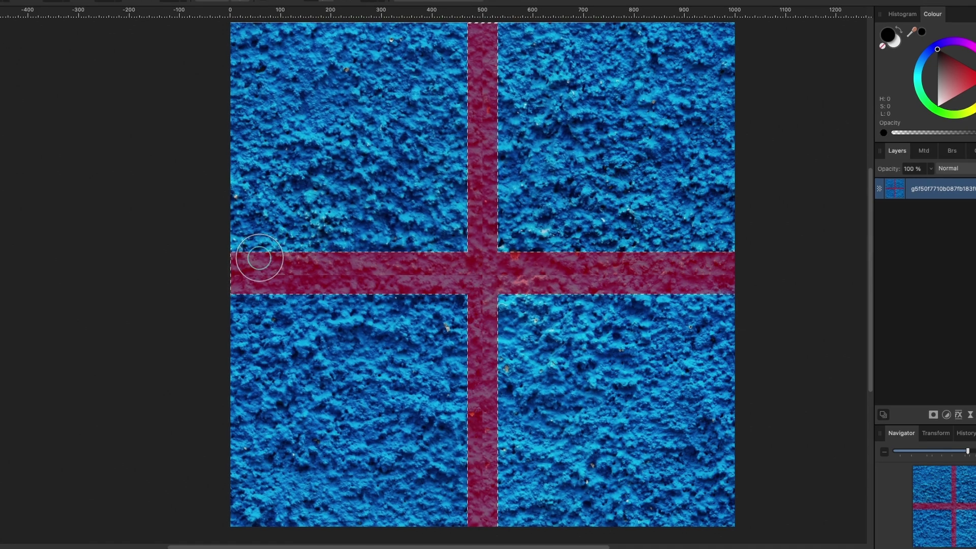
left_click_drag(259, 258, 262, 258)
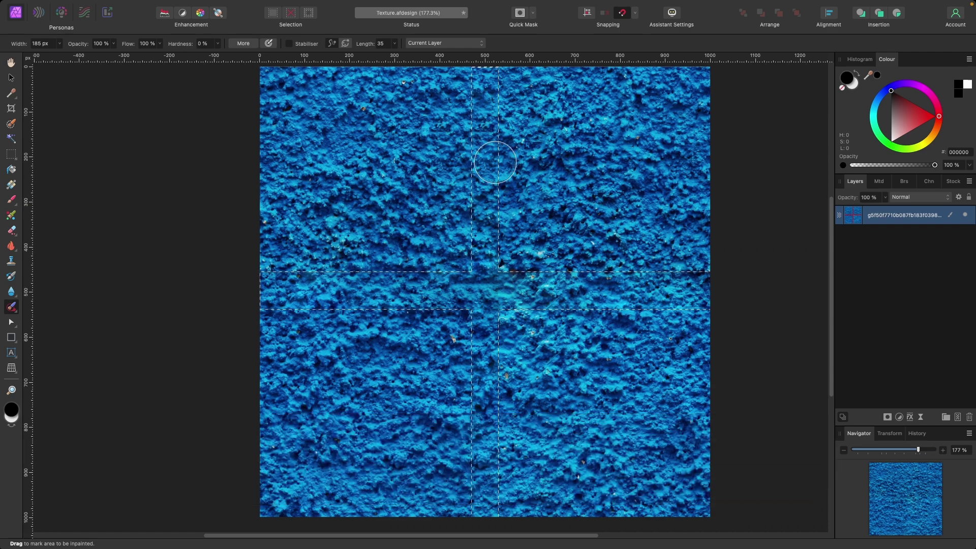
key("super+d")
scroll(520, 283, "up", 5)
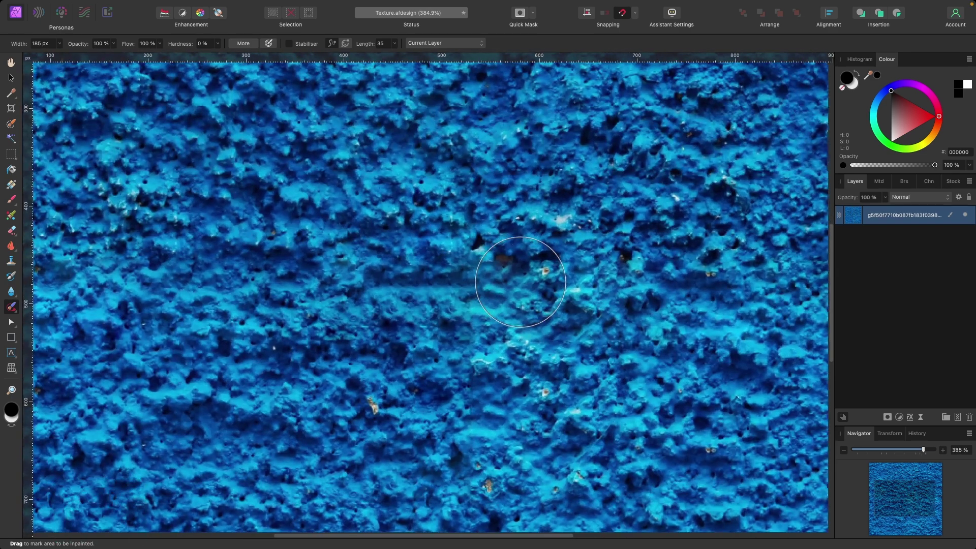
scroll(520, 283, "right", 4)
scroll(521, 282, "down", 6)
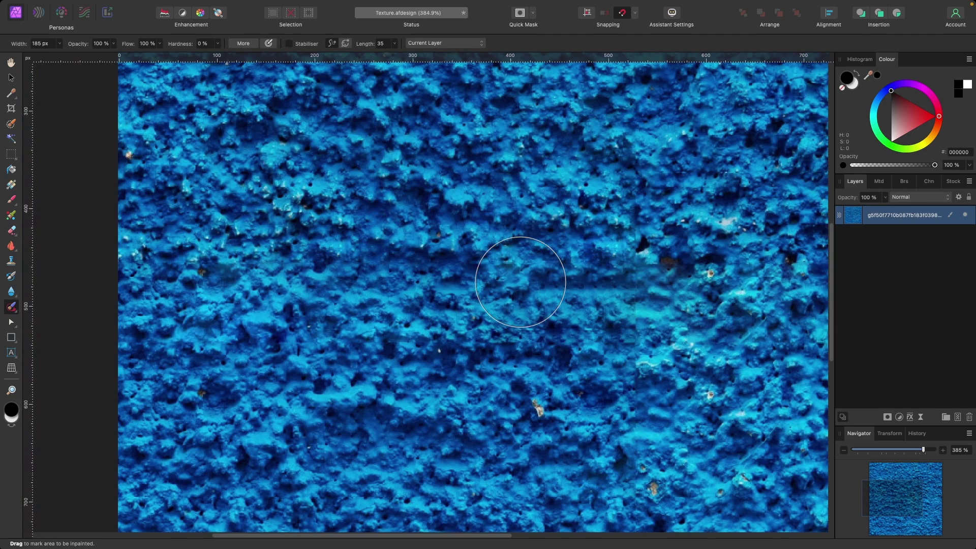
scroll(520, 282, "up", 2)
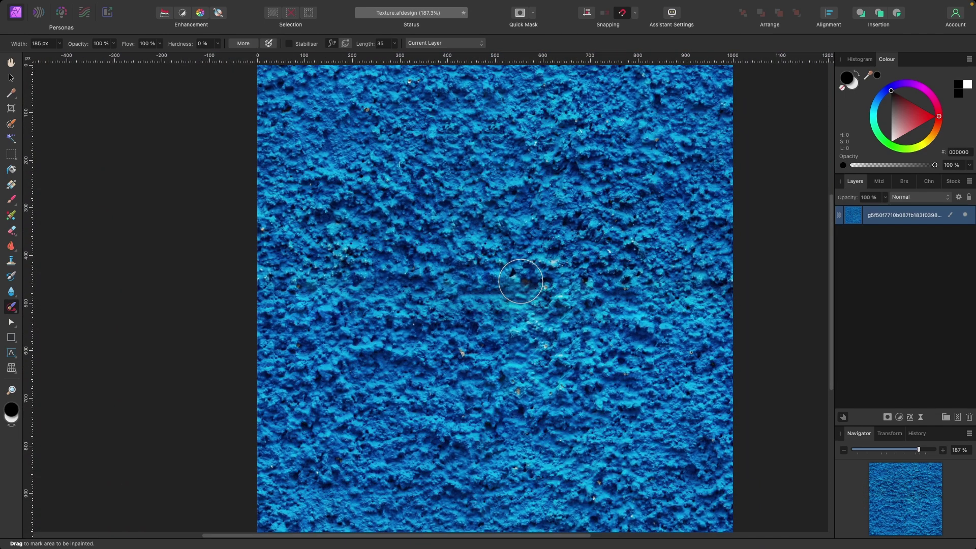
key("super+z")
key("super+z")
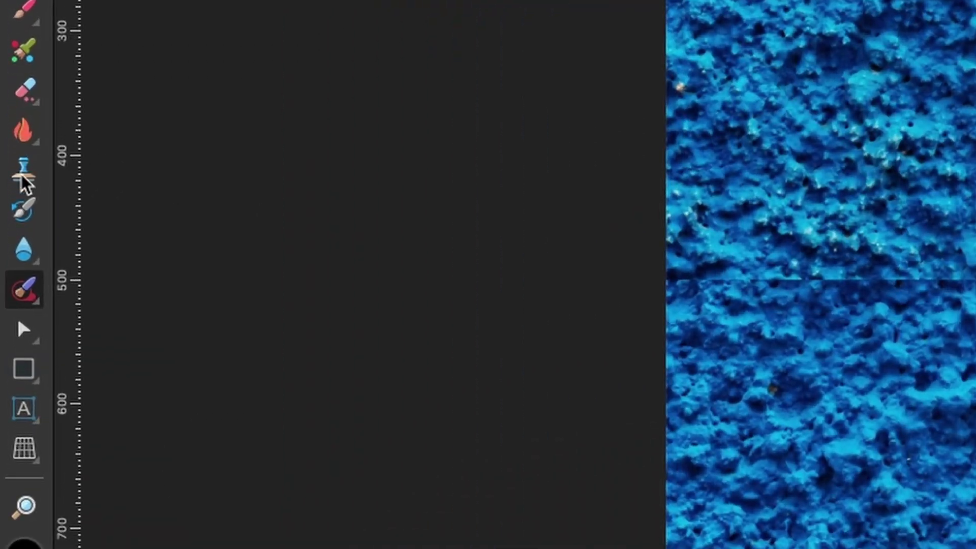
- Select the Clone Brush Tool and resize it using the ] and [ keys
left_click(22, 178)
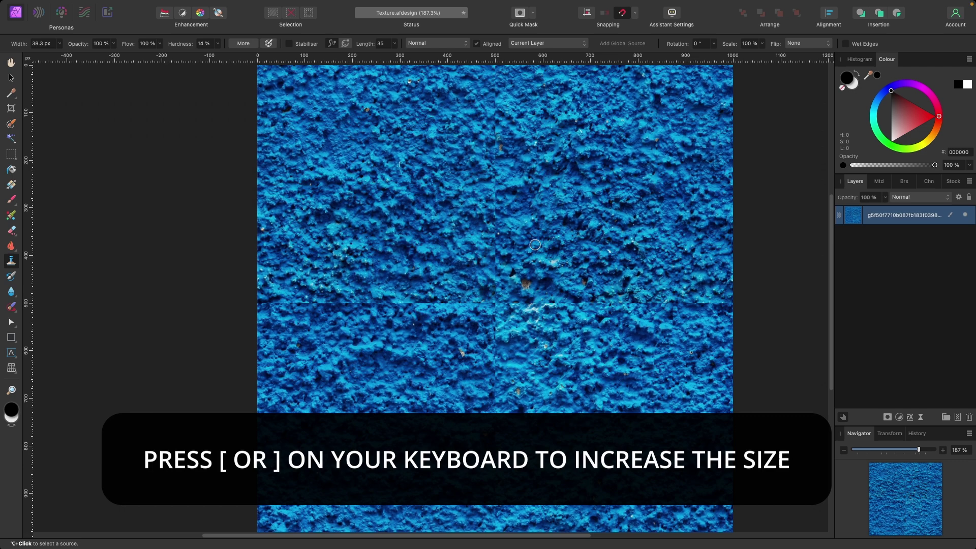
key("bracketright")
key("bracketright")
key("bracketright")
key("bracketright")
key("bracketright")
key("bracketright")
key("bracketright")
key("bracketright")
key("bracketright")
key("bracketright")
key("bracketright")
key("bracketright")
key("bracketright")
key("bracketright")
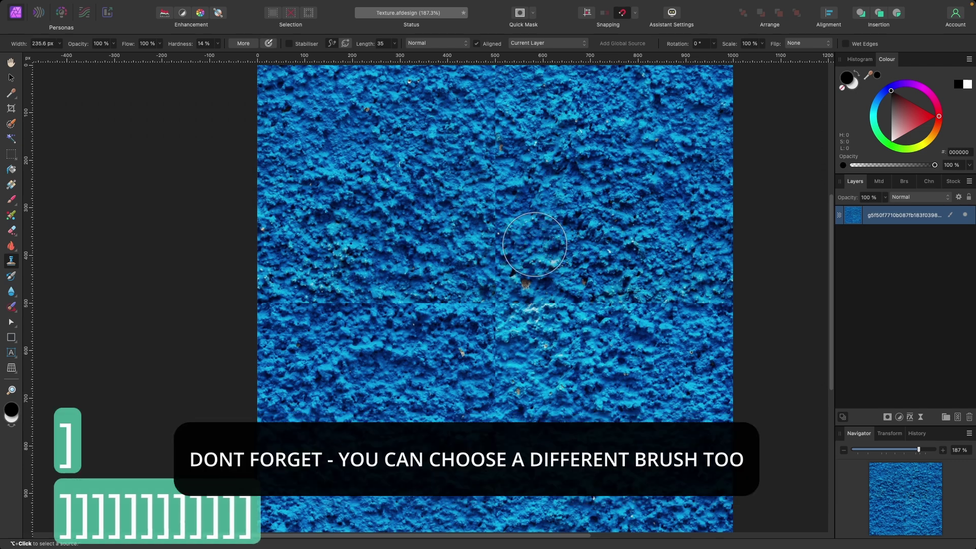
key("bracketright")
key("bracketright")
key("bracketleft")
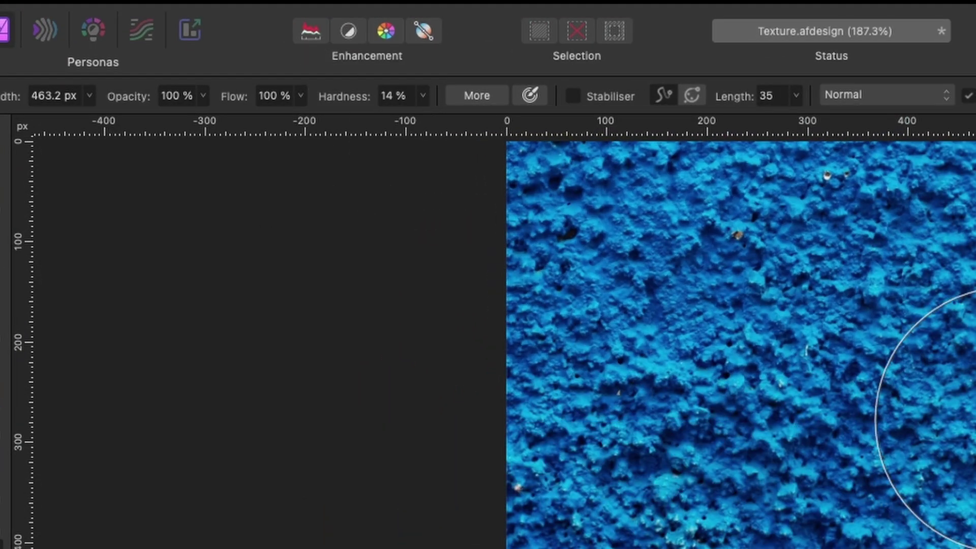
key("bracketleft")
key("bracketleft")
key("bracketleft")
scroll(496, 197, "up", 5)
key("bracketleft")
key("bracketleft")
key("bracketleft")
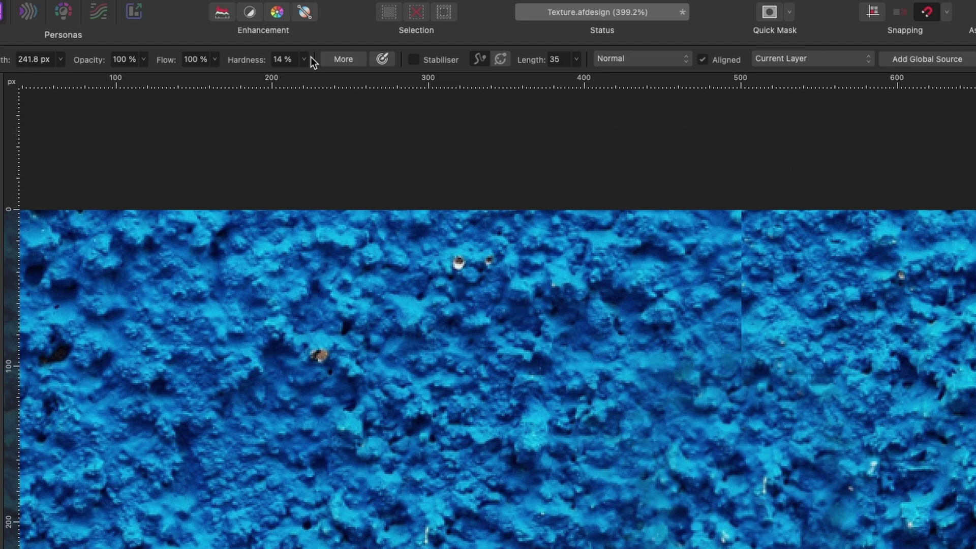
- Set the clone brush hardness to 22%
left_click(303, 60)
left_click_drag(301, 60, 727, 355)
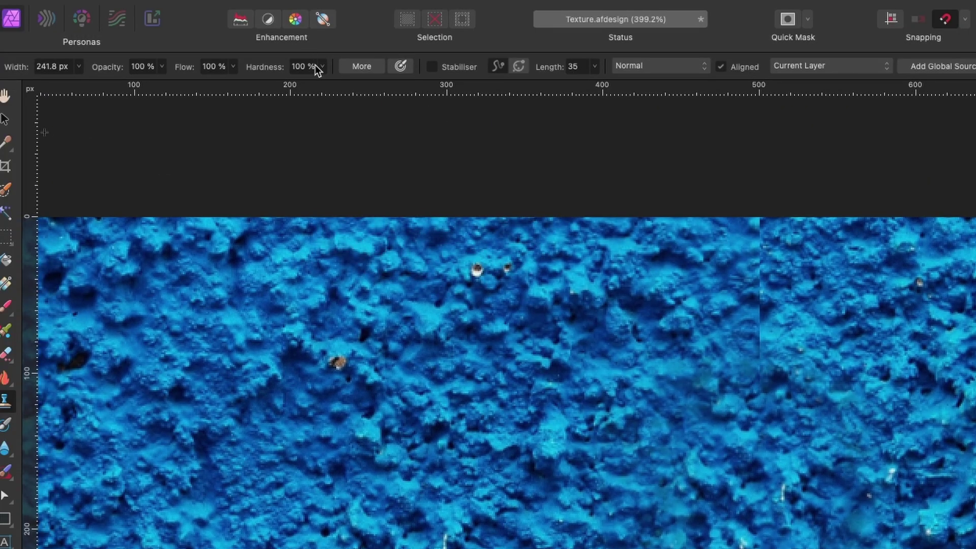
mouse_move(322, 70)
left_mouse_down()
mouse_move(290, 96)
mouse_move(187, 109)
mouse_move(219, 108)
left_mouse_up()
scroll(790, 489, "up", 5)
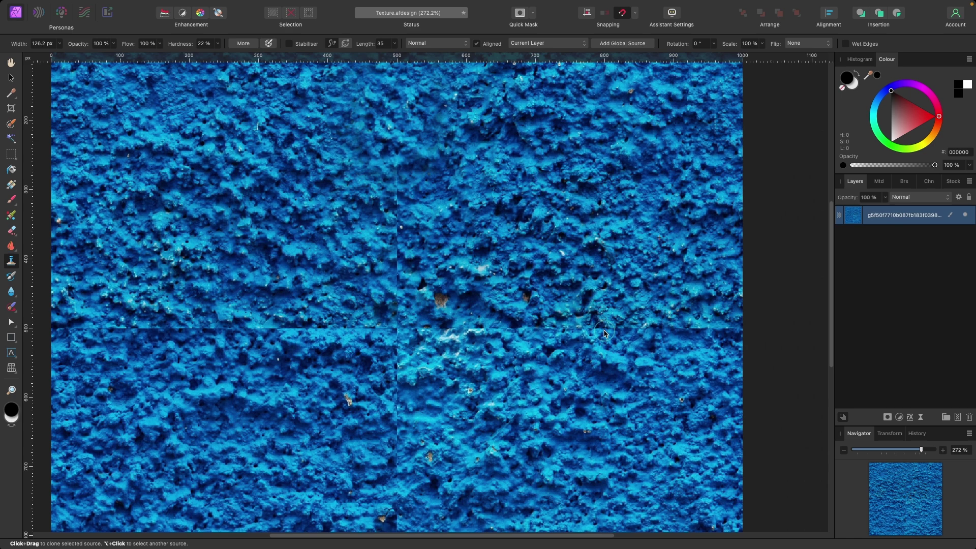
scroll(524, 302, "up", 2)
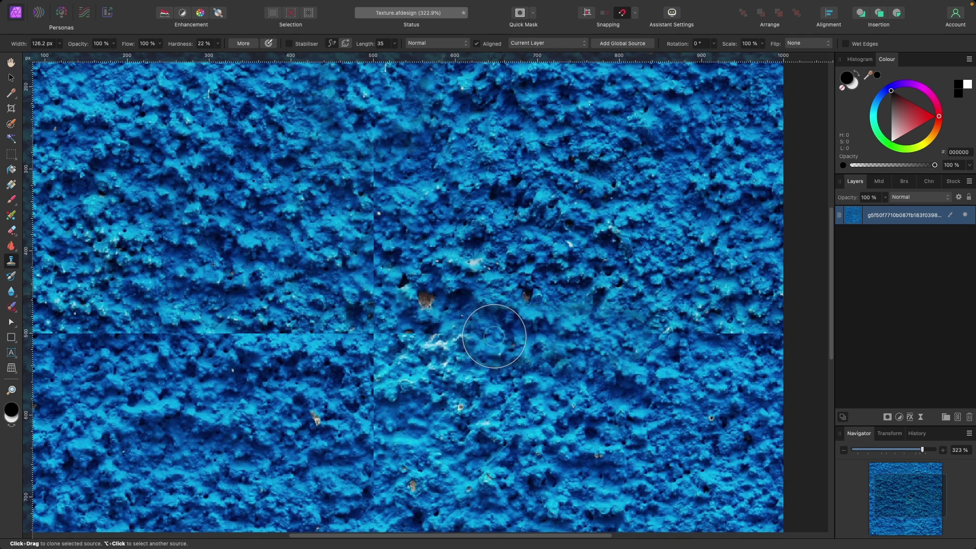
scroll(570, 305, "down", 3)
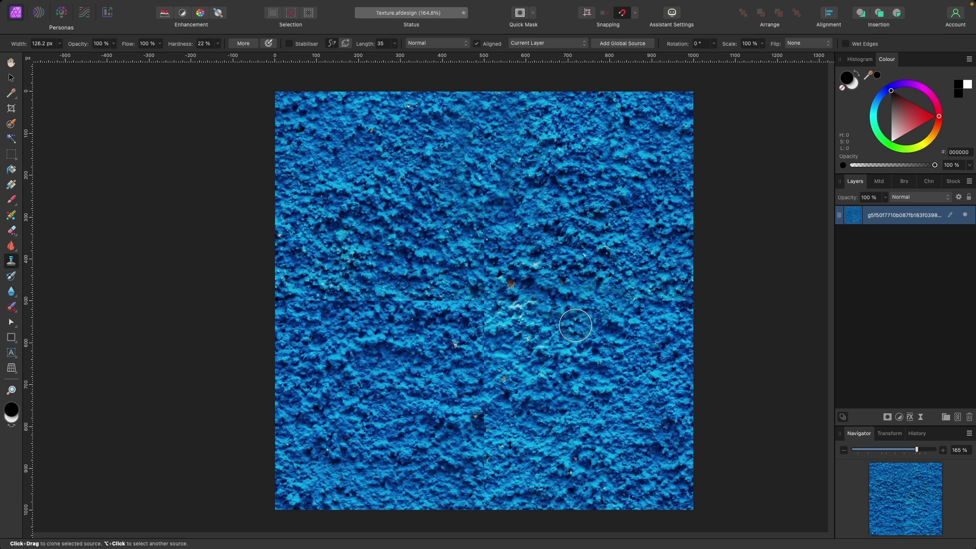
- Undo the clone strokes, inpaint the vertical and horizontal seams within a marquee selection, then deselect
key("super+z")
key("super+z")
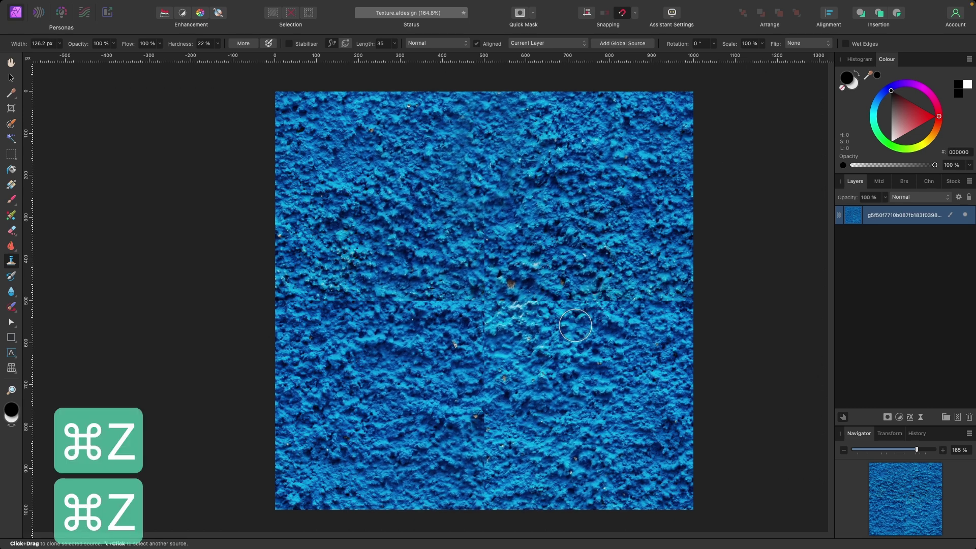
left_click(11, 154)
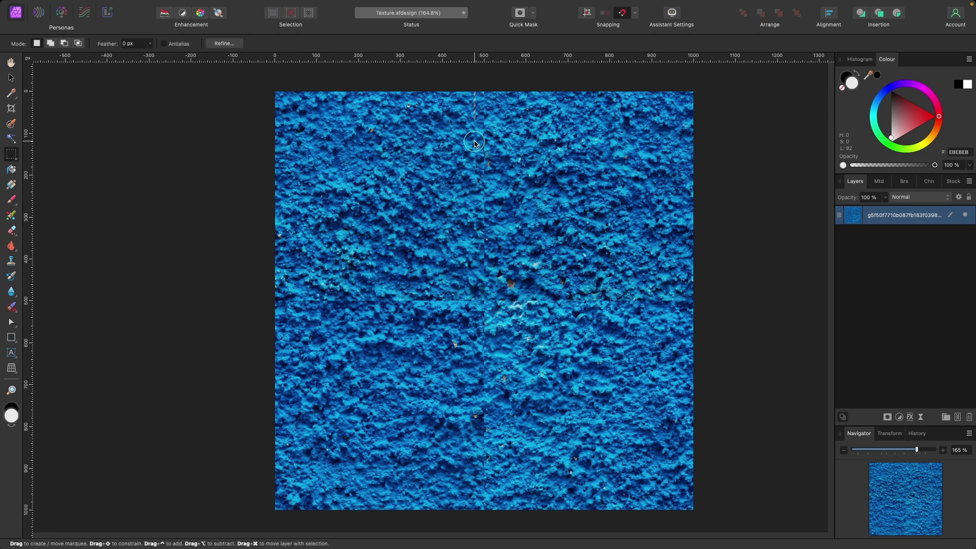
left_click_drag(492, 410, 501, 519)
key("j")
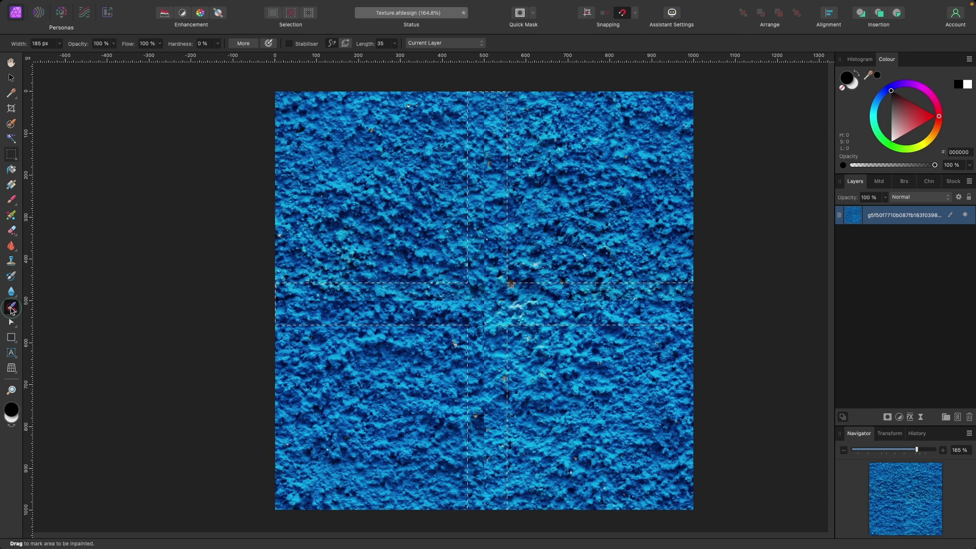
left_click_drag(489, 205, 492, 108)
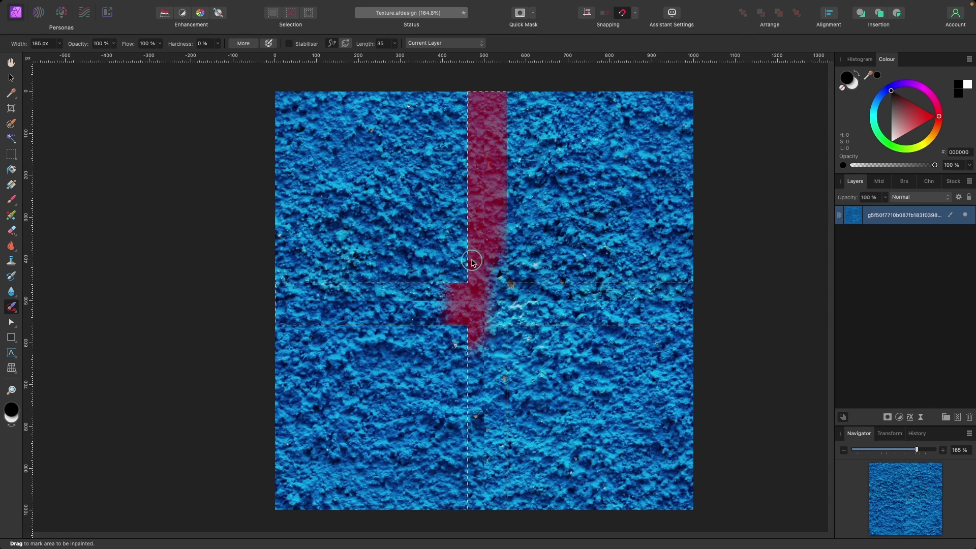
mouse_move(472, 261)
left_mouse_down()
mouse_move(479, 340)
mouse_move(577, 316)
mouse_move(651, 324)
mouse_move(354, 281)
left_mouse_up()
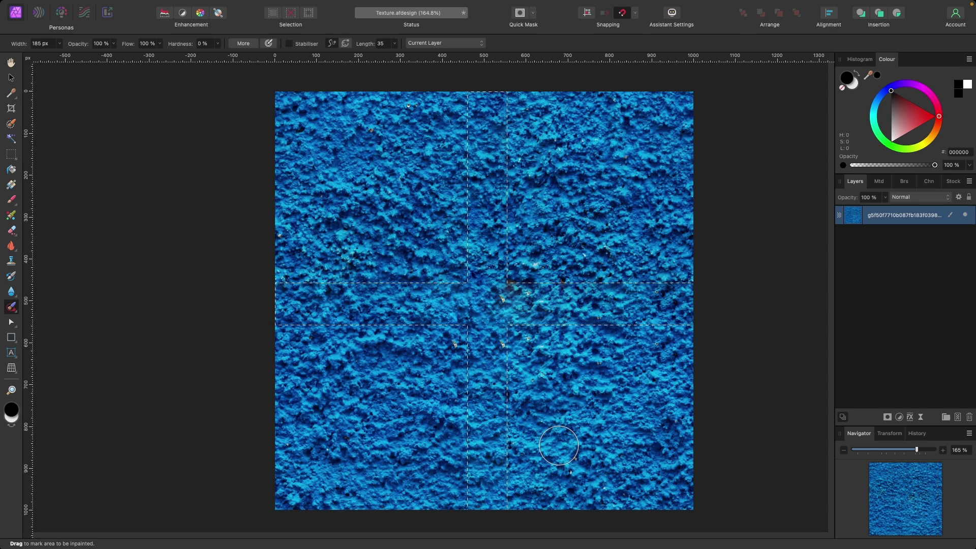
key("super+d")
- Clone clean blue wall grain over the brown stain and yellow specks near the centre
scroll(527, 325, "up", 5)
scroll(526, 326, "left", 8)
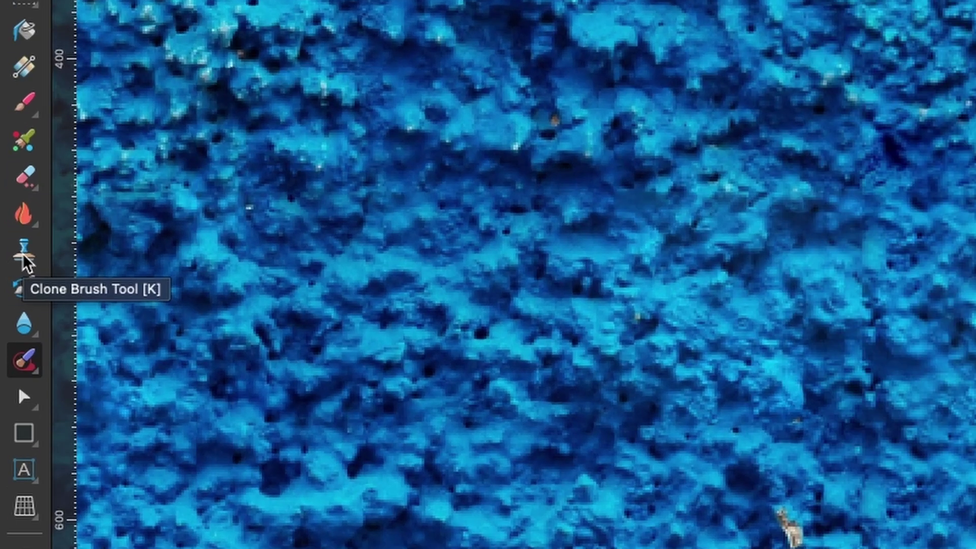
left_click(23, 256)
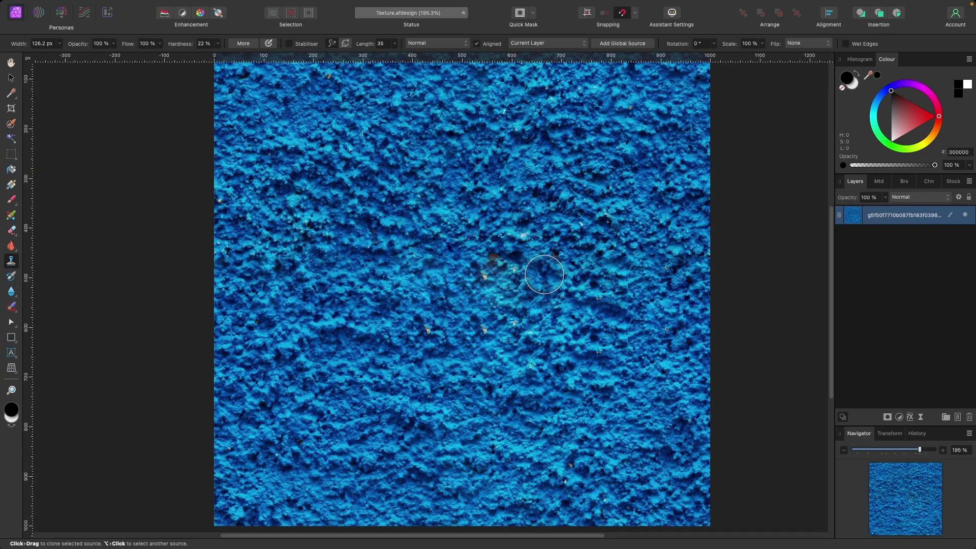
scroll(545, 275, "up", 3)
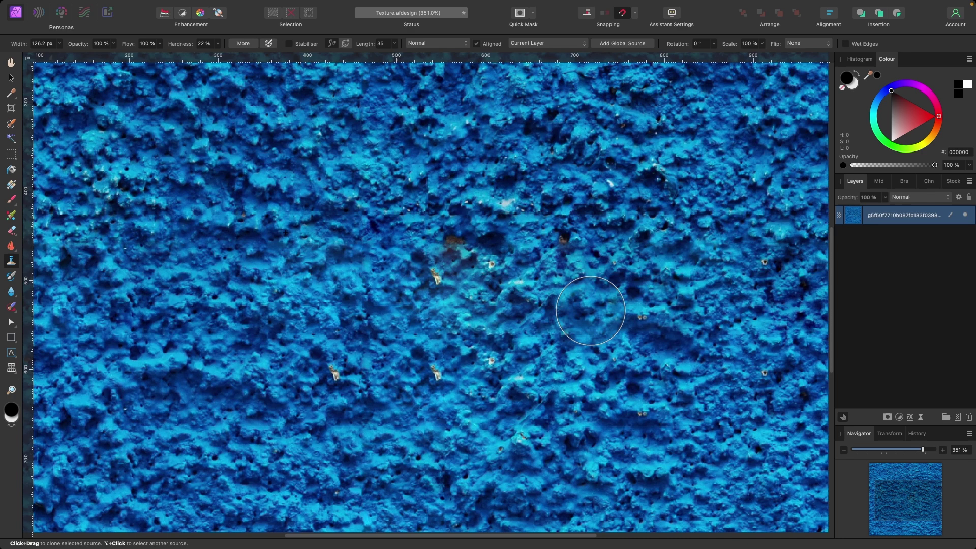
scroll(590, 310, "down", 2)
scroll(591, 311, "down", 1)
scroll(591, 310, "right", 1)
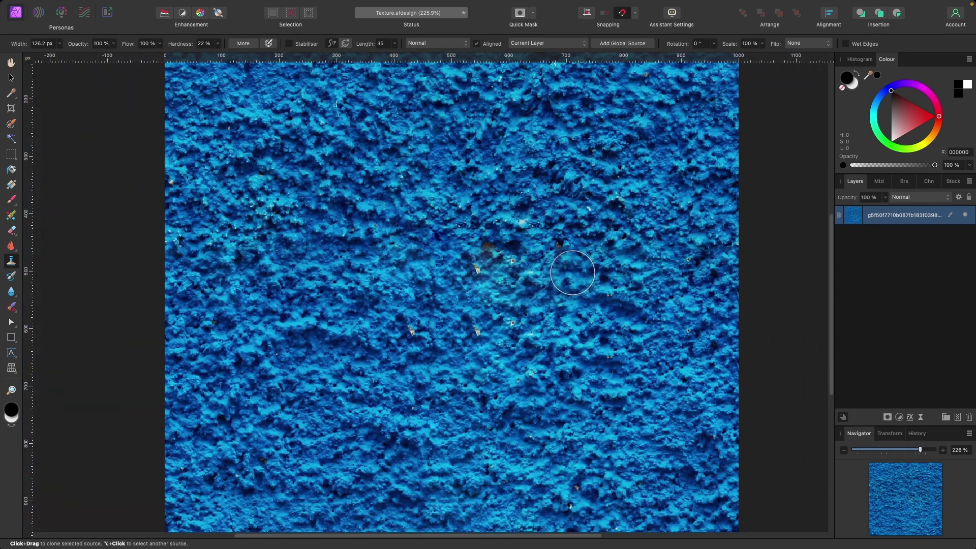
scroll(583, 260, "up", 4)
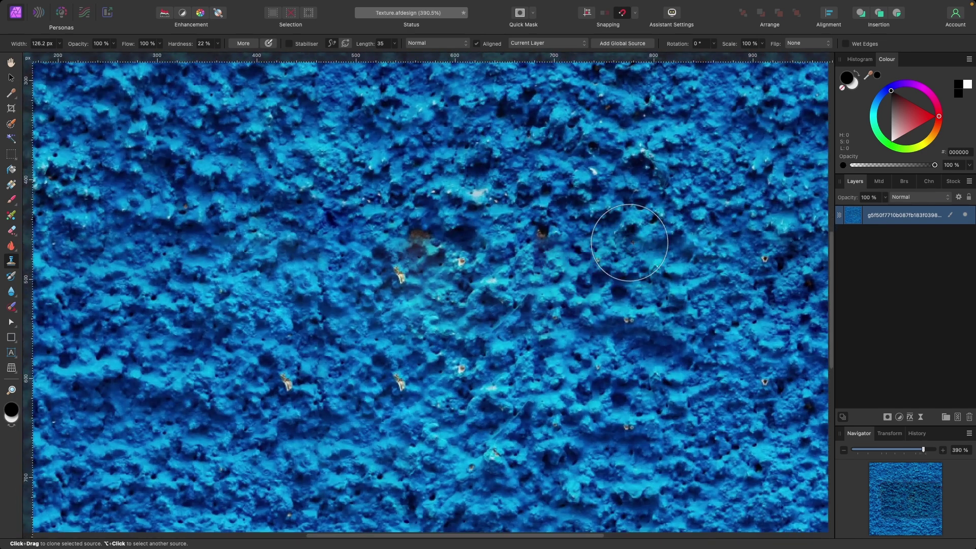
mouse_move(417, 238)
left_mouse_down()
mouse_move(435, 261)
mouse_move(392, 284)
mouse_move(447, 348)
mouse_move(405, 381)
left_mouse_up()
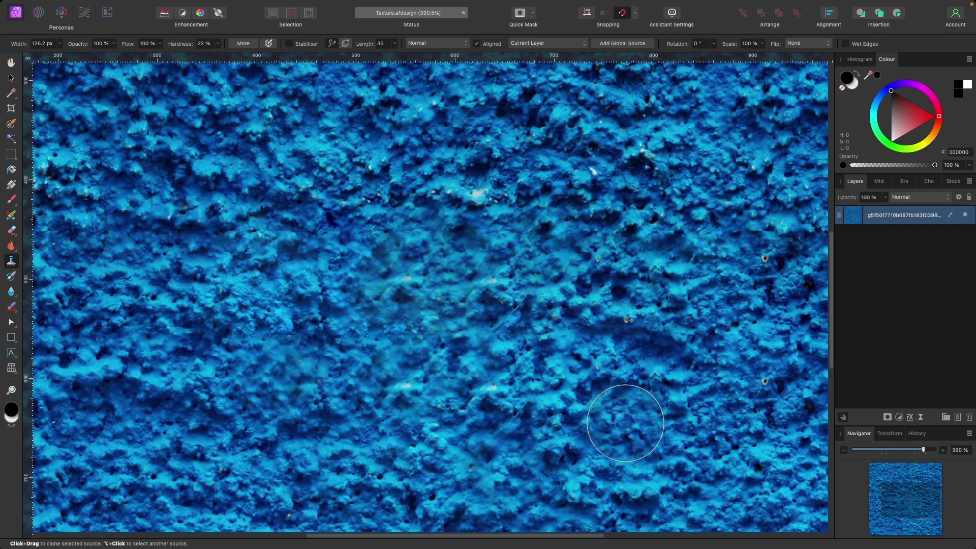
scroll(612, 328, "down", 7)
scroll(612, 328, "up", 8)
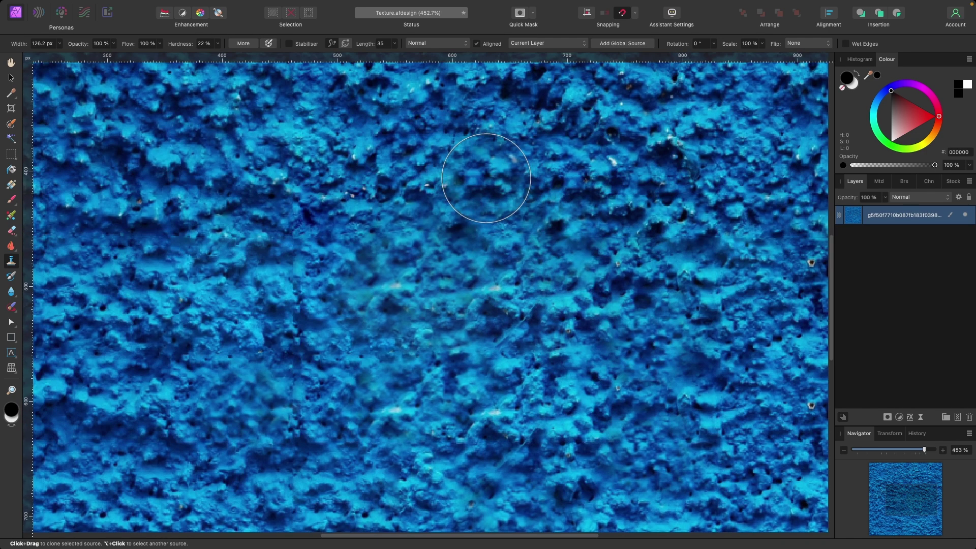
scroll(501, 218, "down", 10)
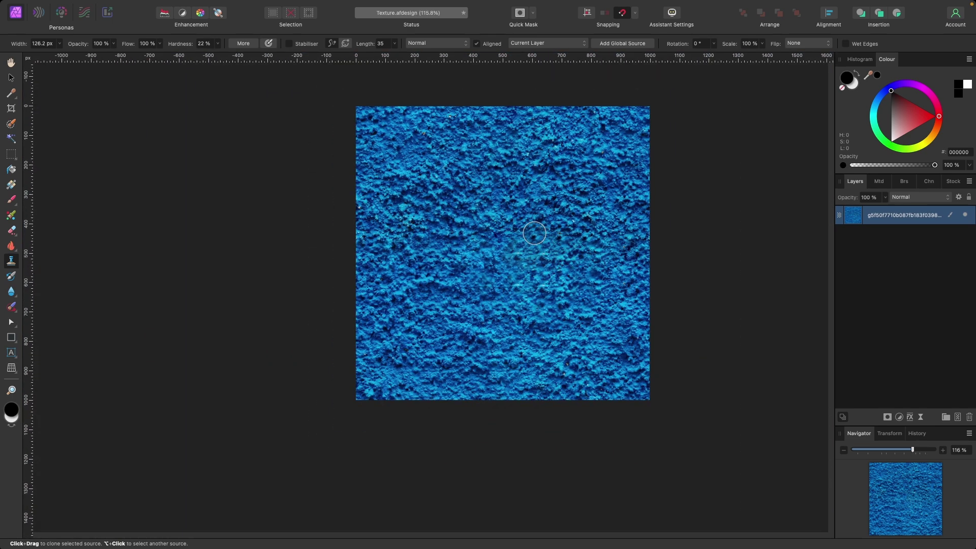
scroll(508, 265, "up", 3)
scroll(507, 269, "down", 2)
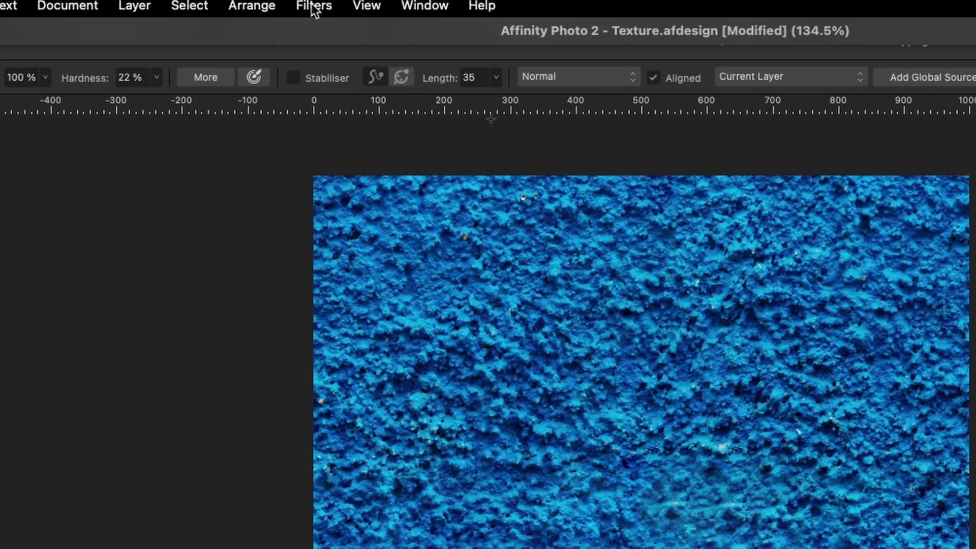
- Open the Affine distortion filter again to recheck the tile
left_click(314, 7)
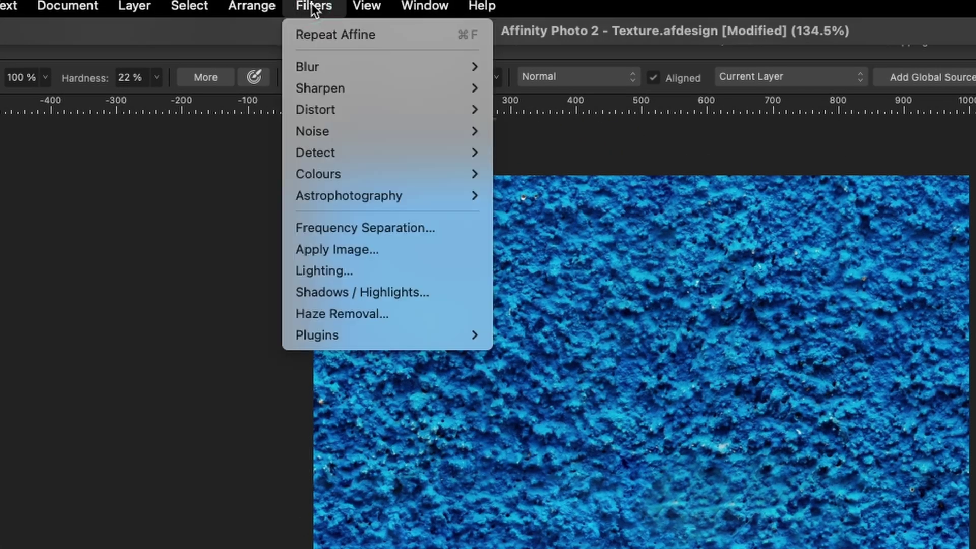
mouse_move(369, 100)
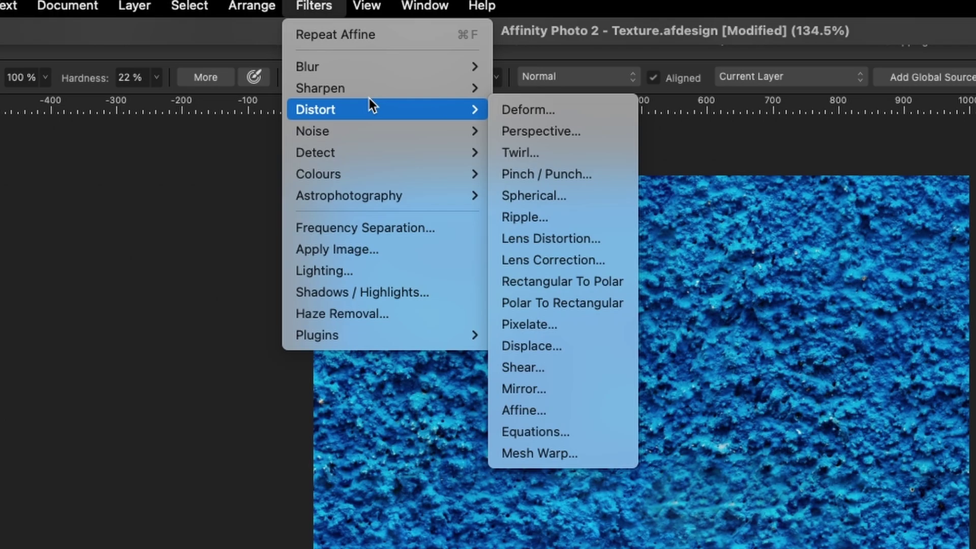
left_click(581, 407)
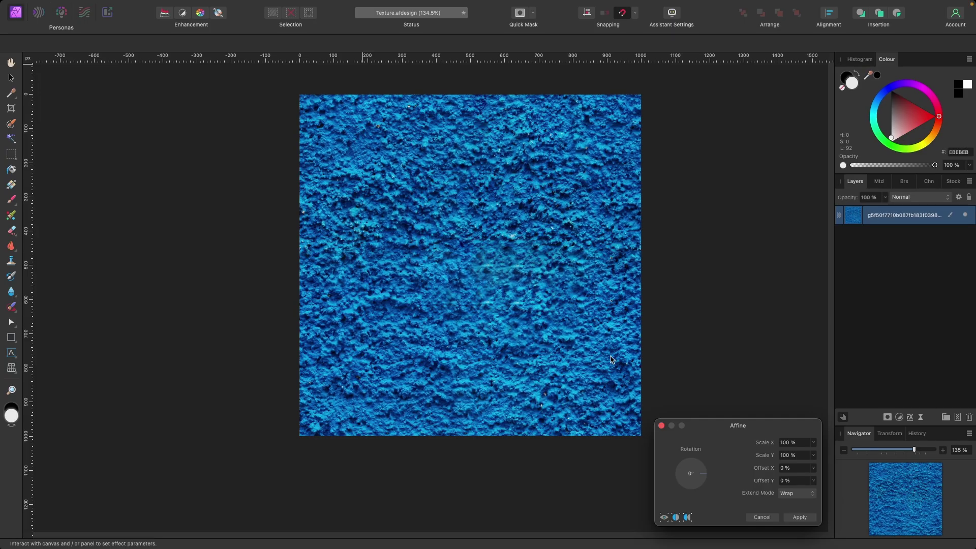
scroll(613, 360, "up", 4)
- Offset the texture 50% horizontally and vertically with Wrap, then apply it
left_click(812, 468)
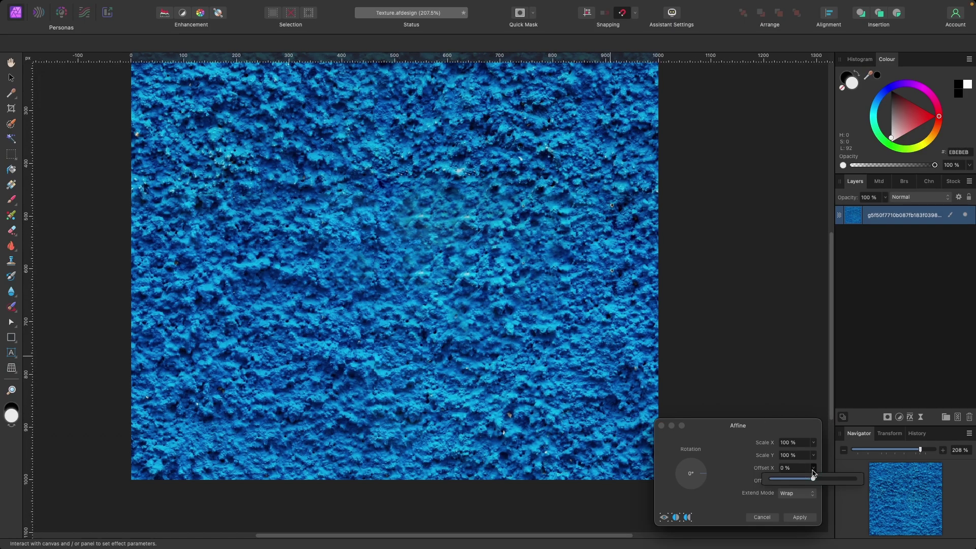
mouse_move(814, 481)
left_mouse_down()
mouse_move(785, 482)
mouse_move(832, 485)
mouse_move(811, 488)
mouse_move(829, 494)
mouse_move(769, 496)
mouse_move(799, 493)
left_mouse_up()
left_click(756, 483)
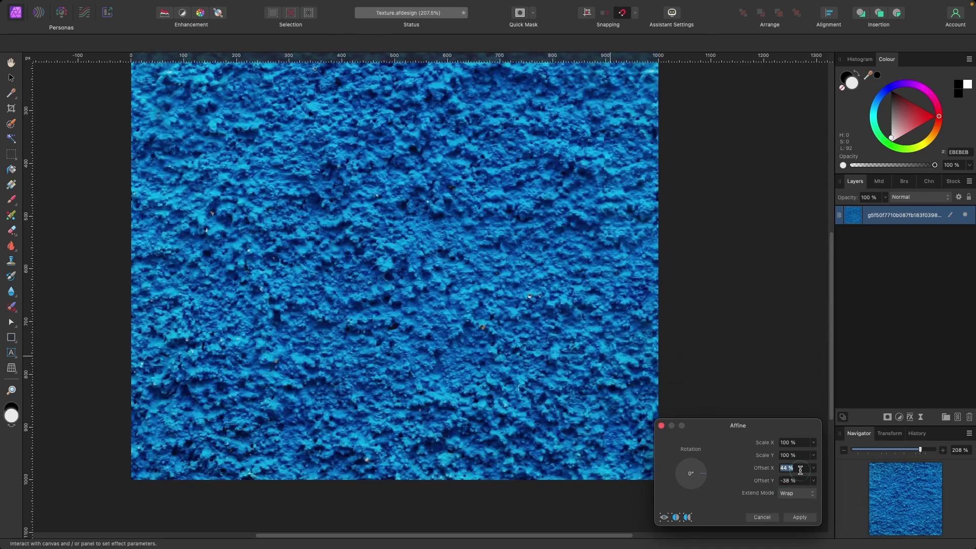
type("5")
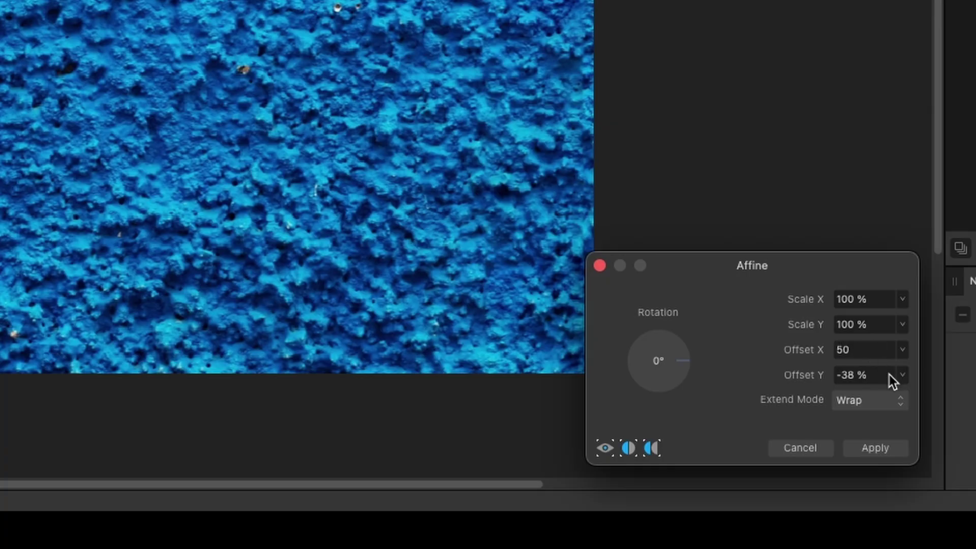
left_click(889, 375)
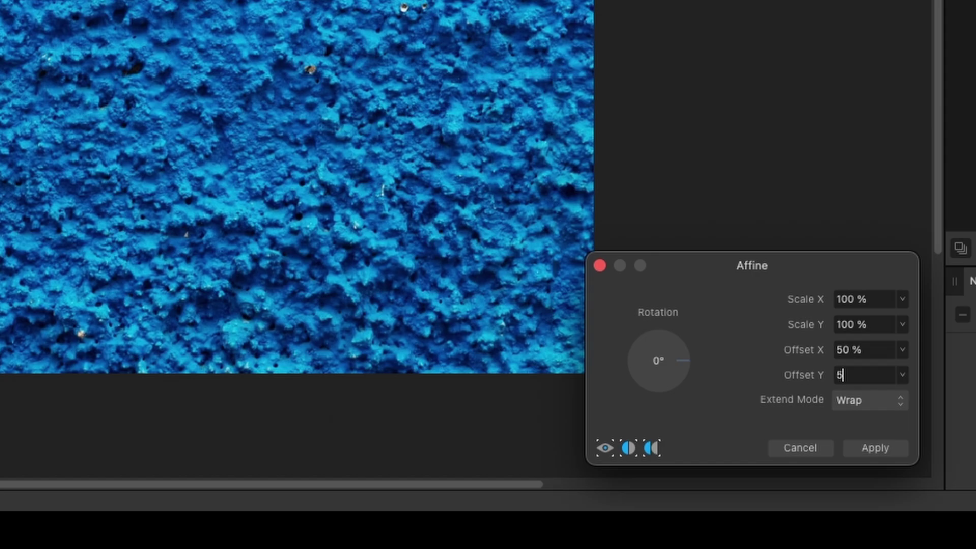
key("Return")
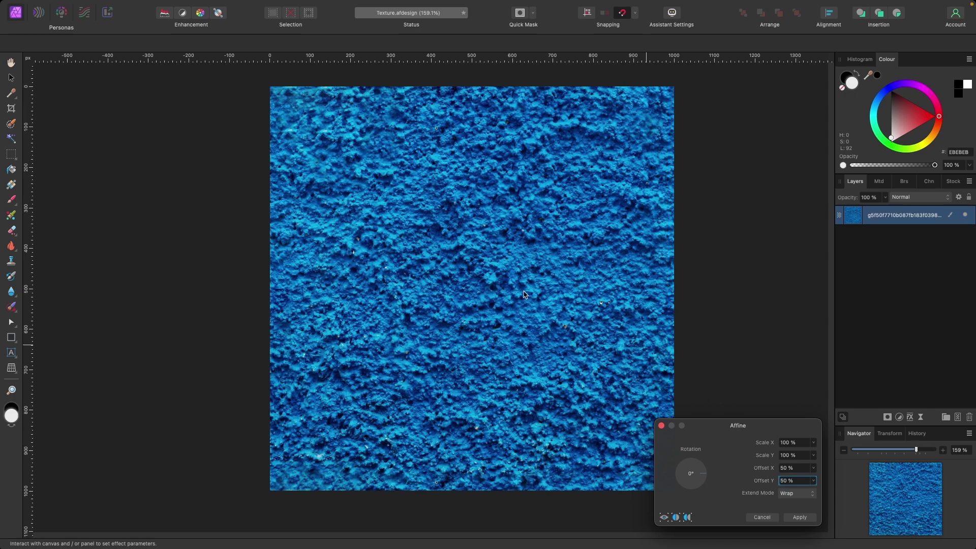
scroll(501, 197, "up", 5)
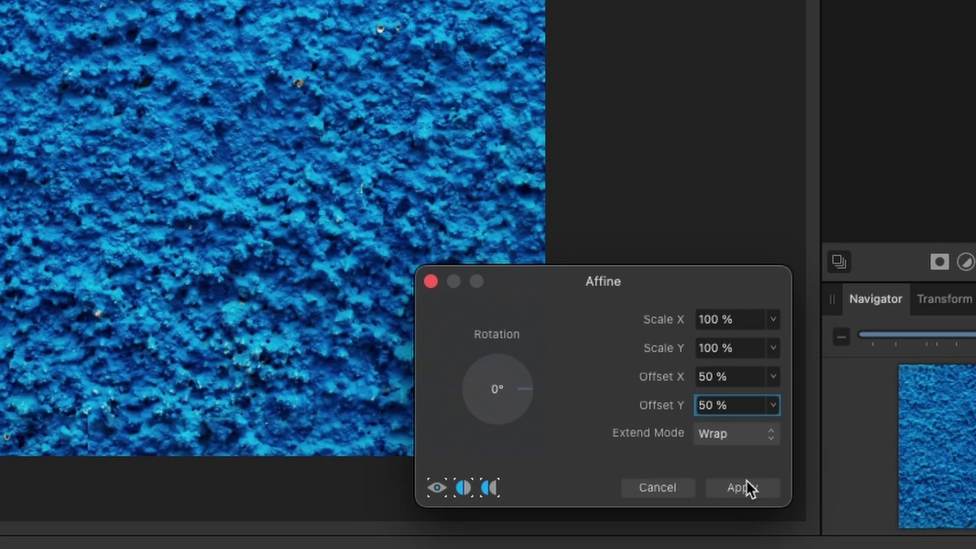
left_click(800, 517)
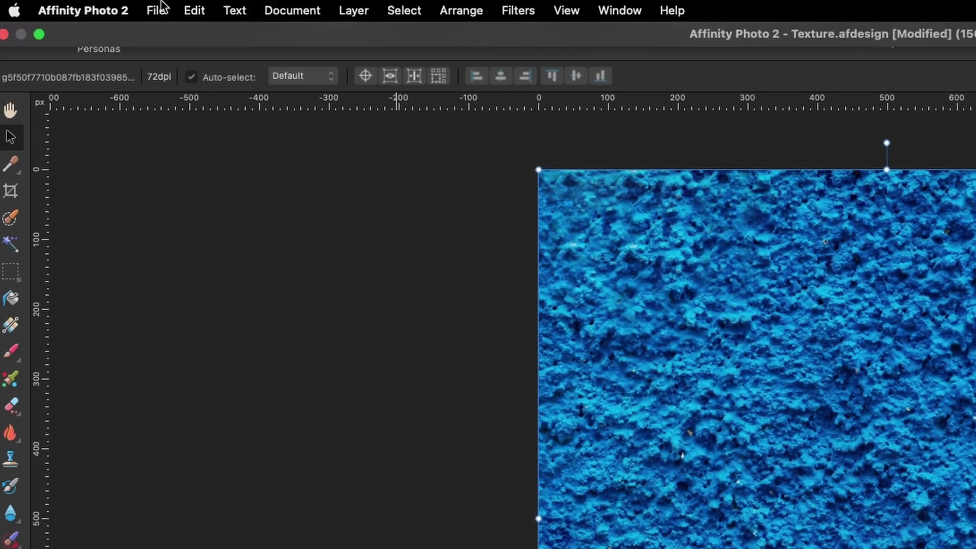
- Export the texture as 'Blue Texture' JPEG without hidden layers, then reopen it in Designer
left_click(157, 10)
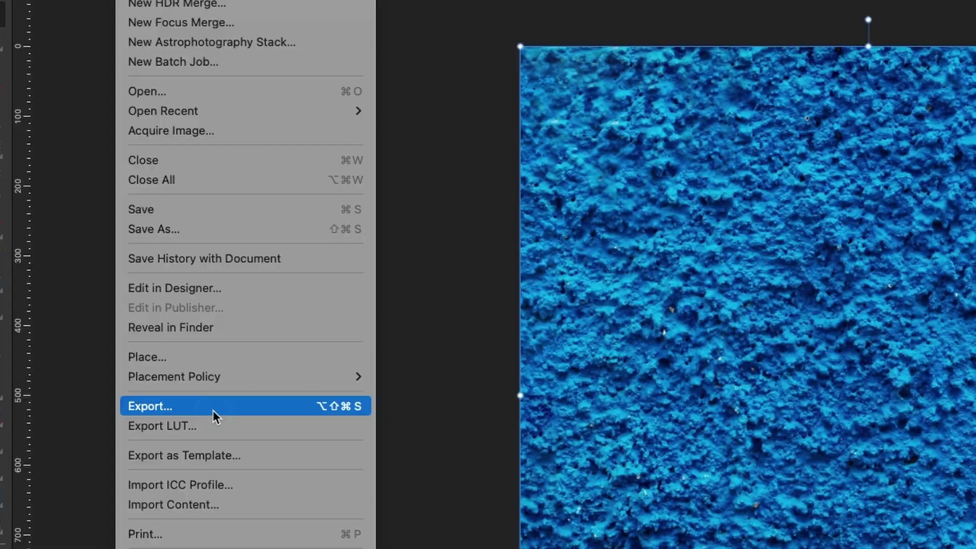
left_click(213, 411)
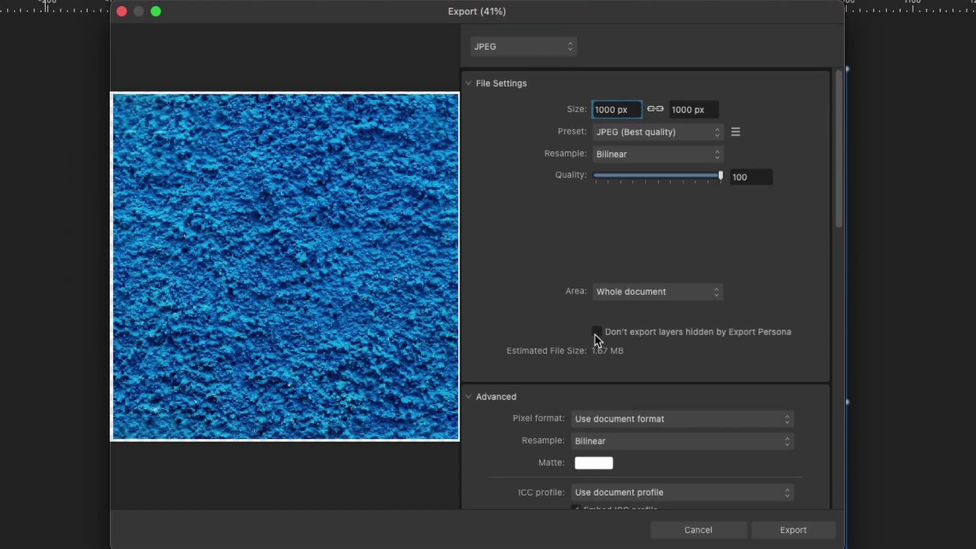
left_click(596, 333)
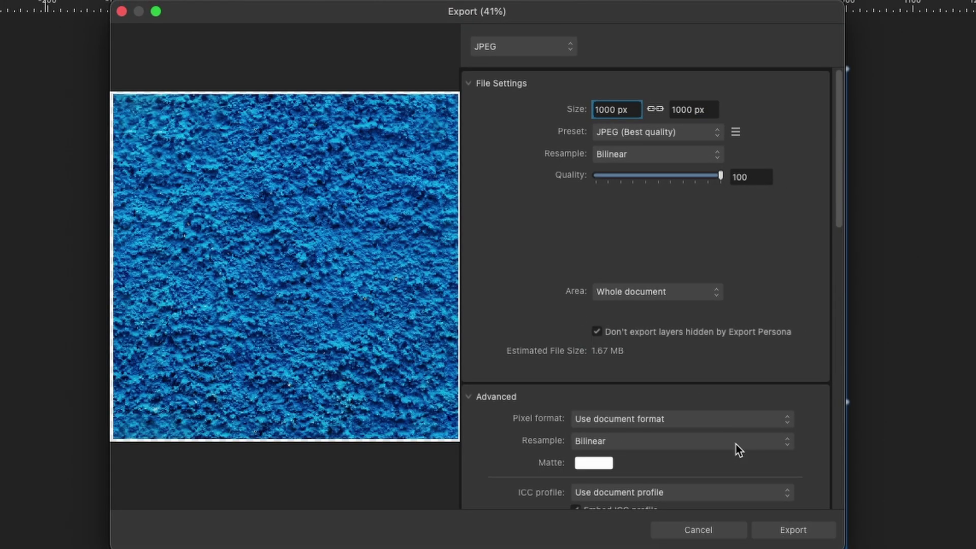
left_click(785, 530)
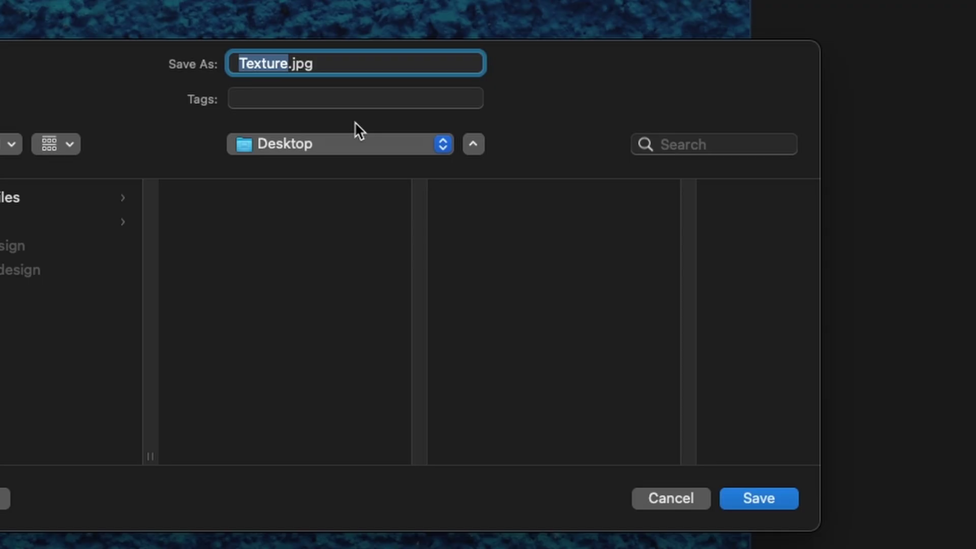
type("Blue Textu")
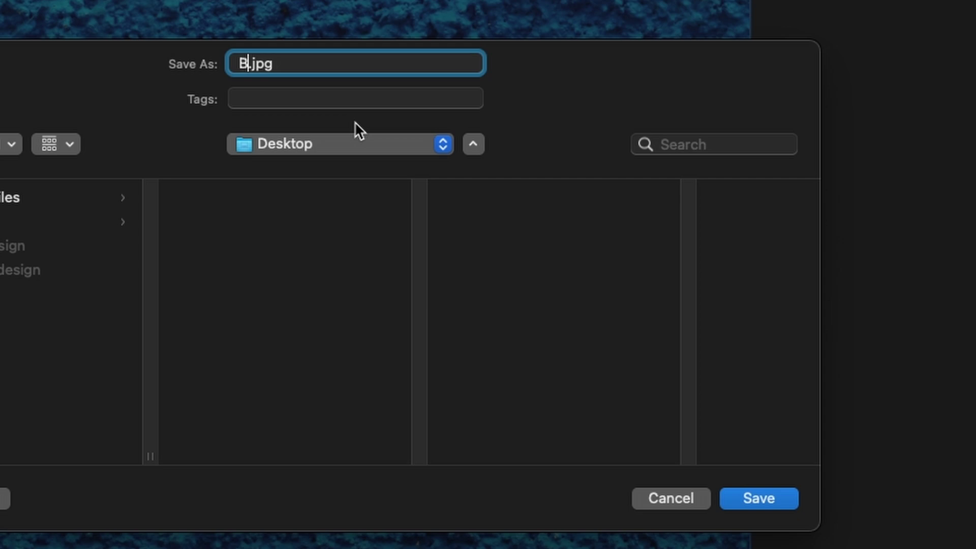
type("re")
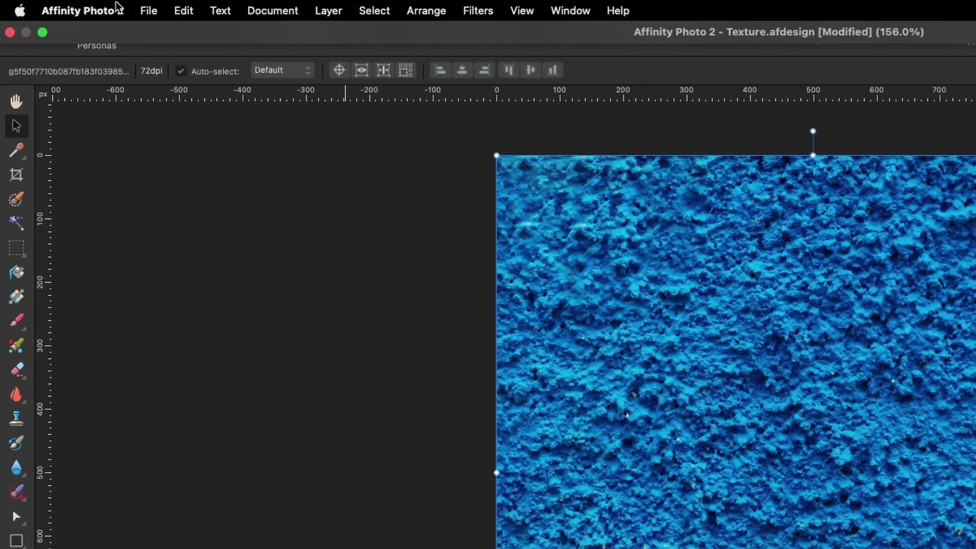
left_click(94, 3)
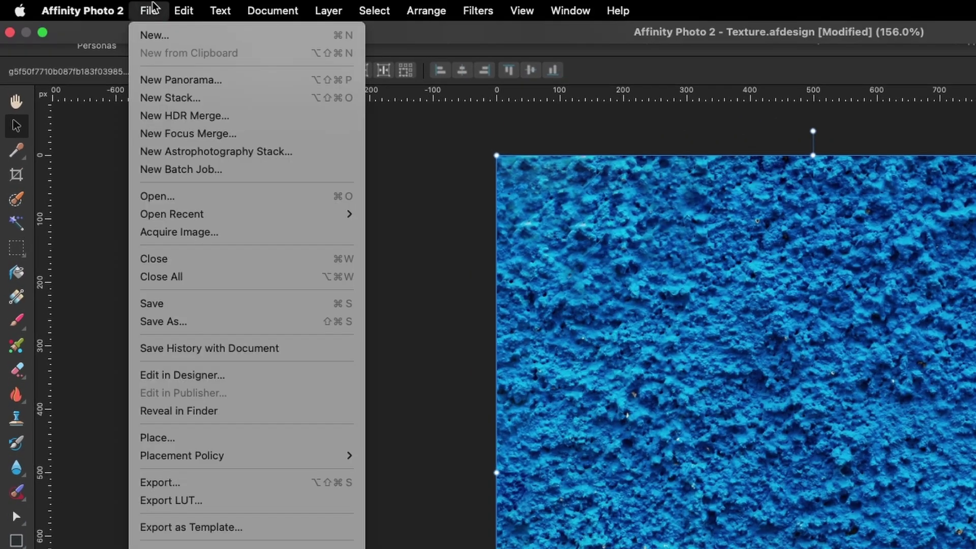
left_click(233, 375)
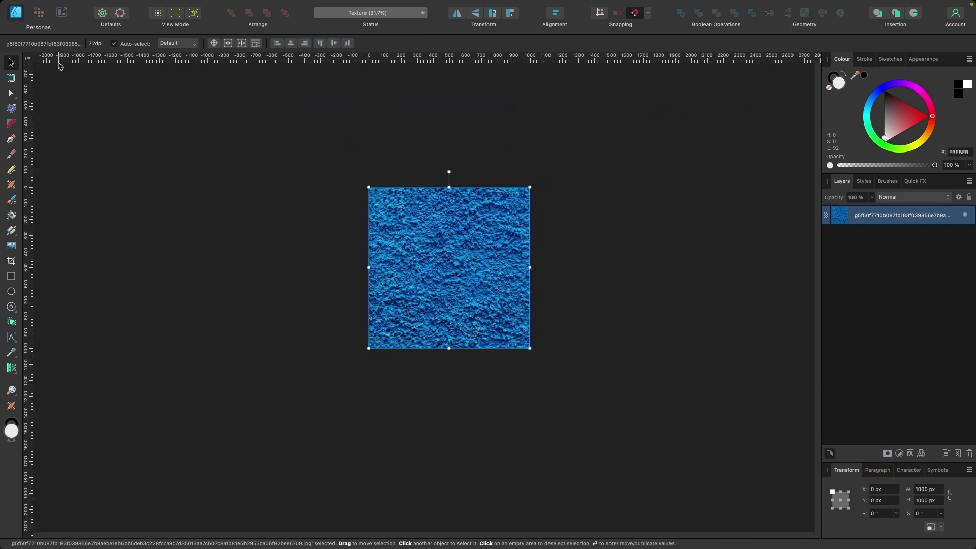
- Turn the texture document into Artboard1 and insert a blank second artboard
scroll(529, 244, "up", 2)
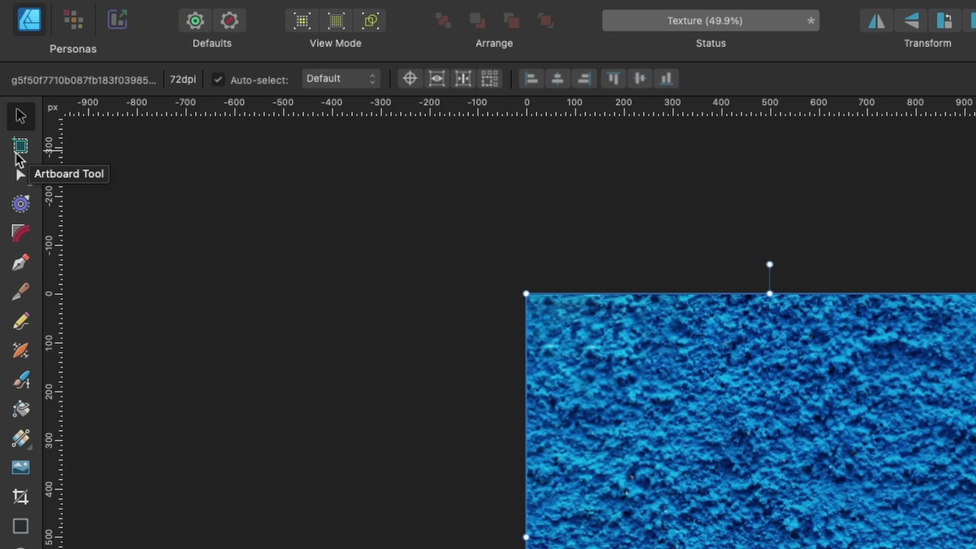
left_click(17, 152)
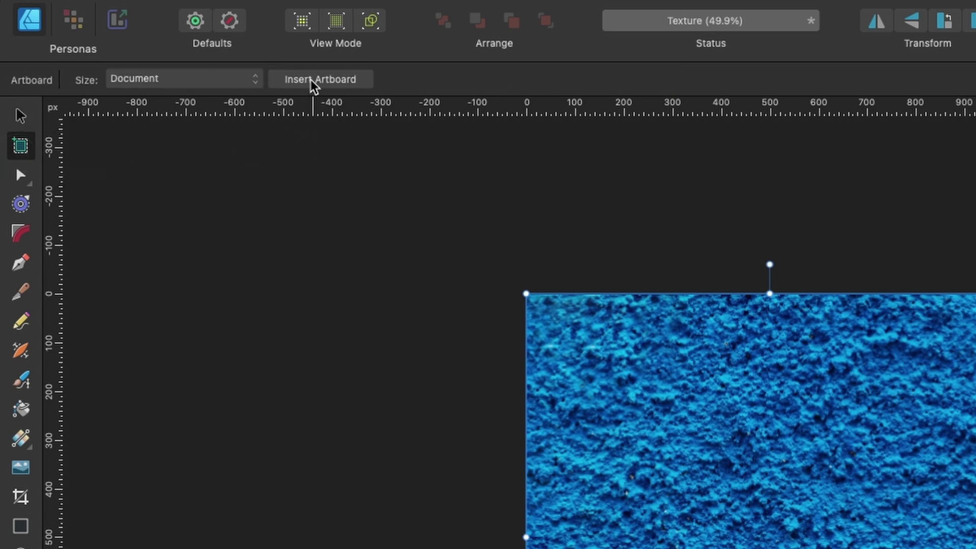
left_click(313, 83)
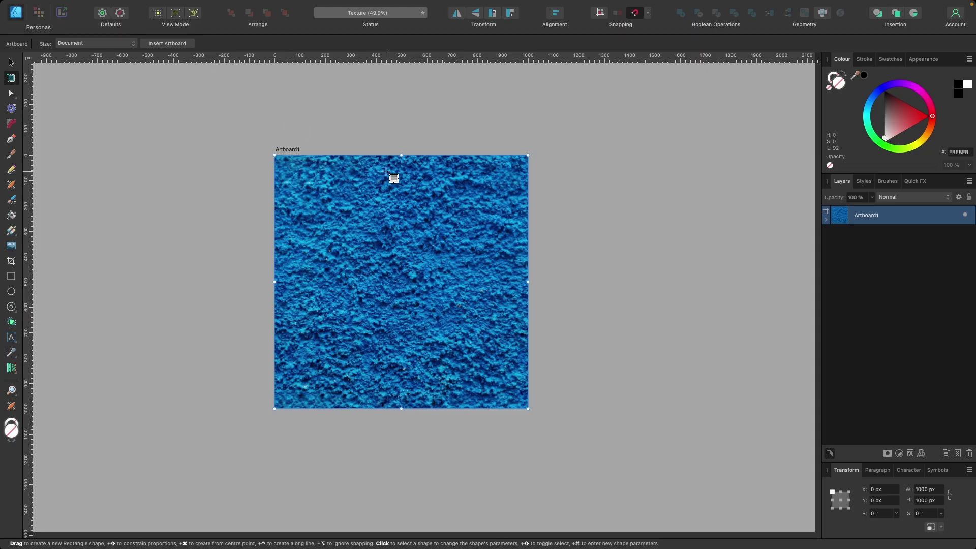
left_click(183, 47)
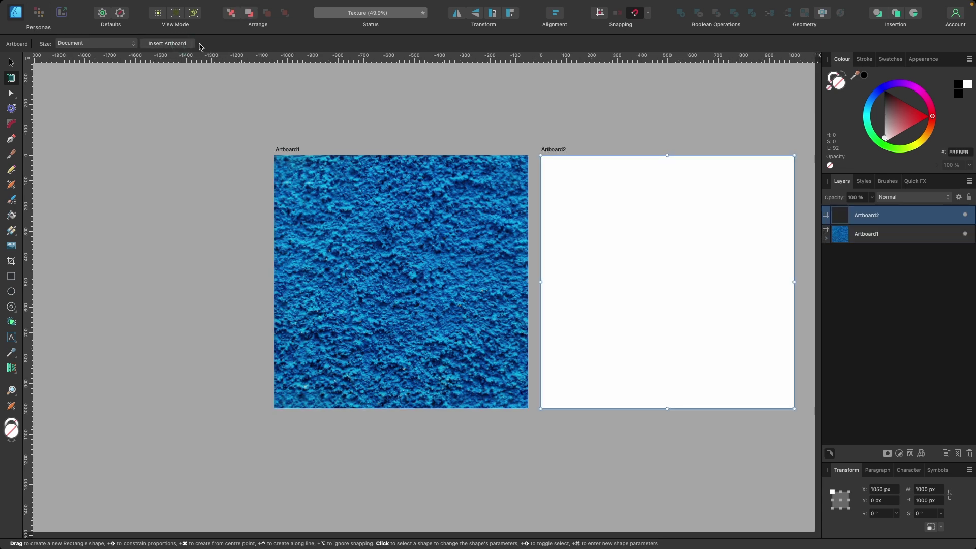
- Drag Artboard2 further to the right, away from Artboard1
left_click(11, 62)
scroll(438, 246, "right", 5)
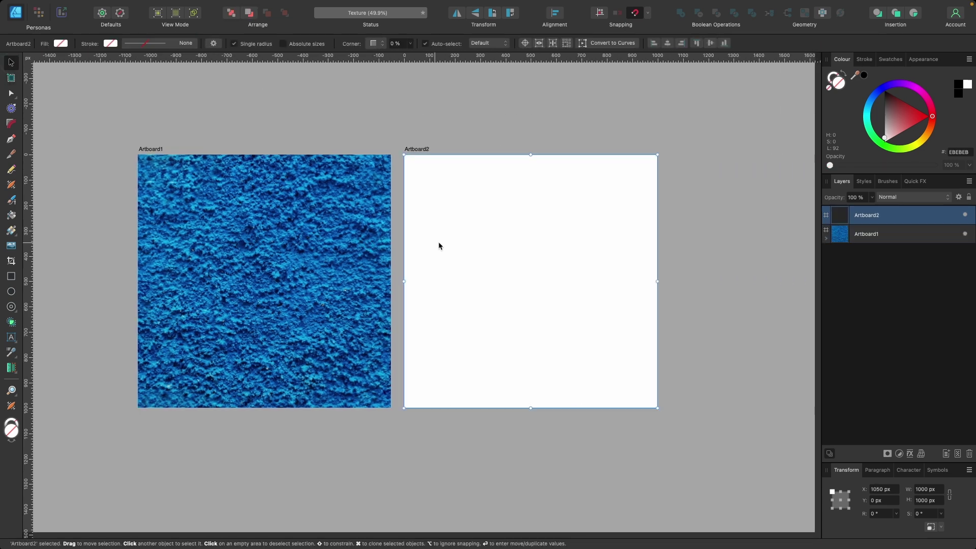
left_click_drag(439, 246, 571, 223)
scroll(572, 224, "right", 3)
scroll(571, 224, "up", 5)
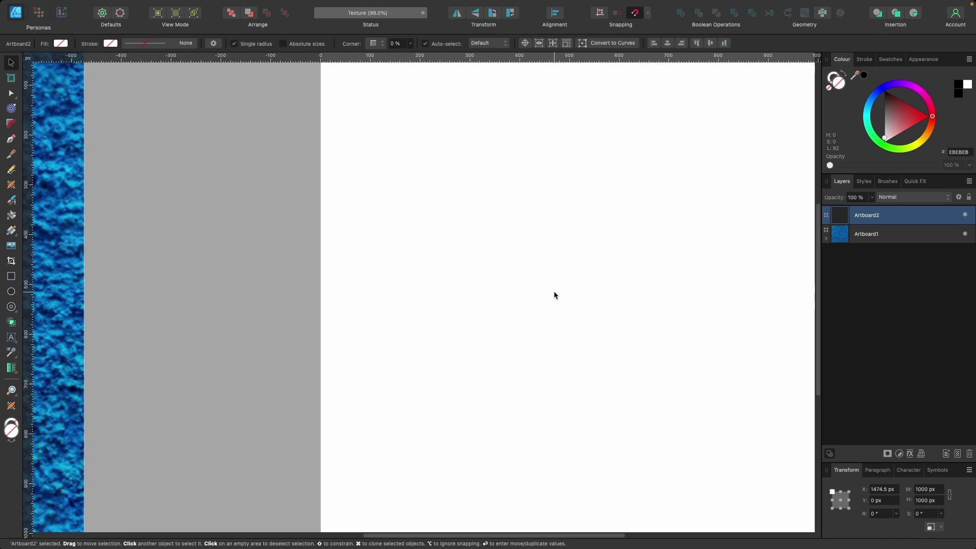
scroll(509, 342, "down", 3)
scroll(528, 262, "up", 3)
- Draw a square on Artboard2, fill it with blue 7598FF, and convert it to curves
key("m")
left_click_drag(416, 232, 572, 386)
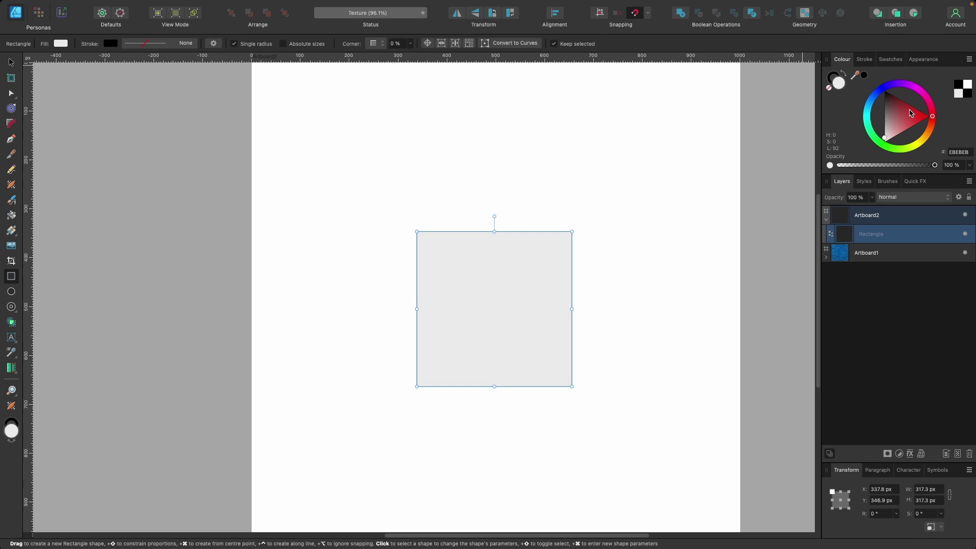
left_click_drag(911, 113, 898, 138)
left_click(875, 93)
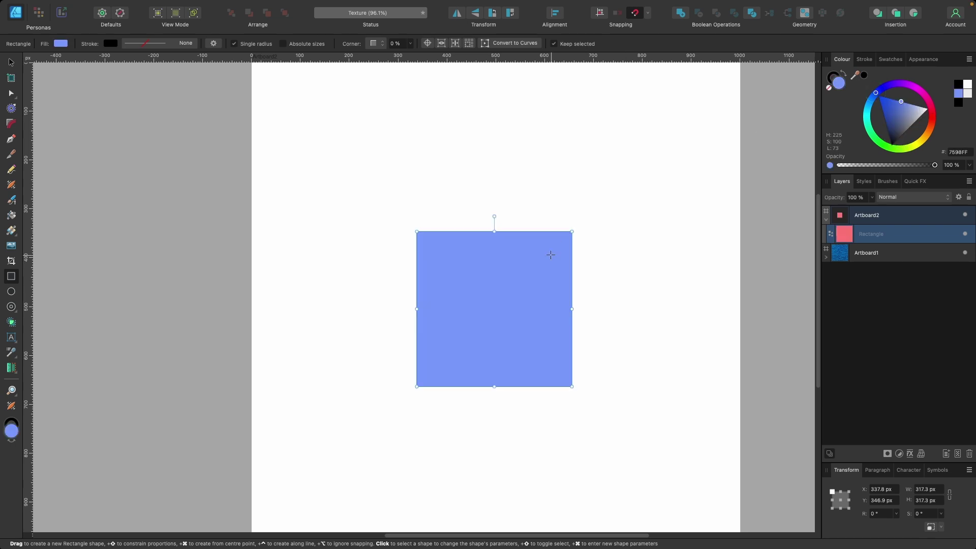
key("v")
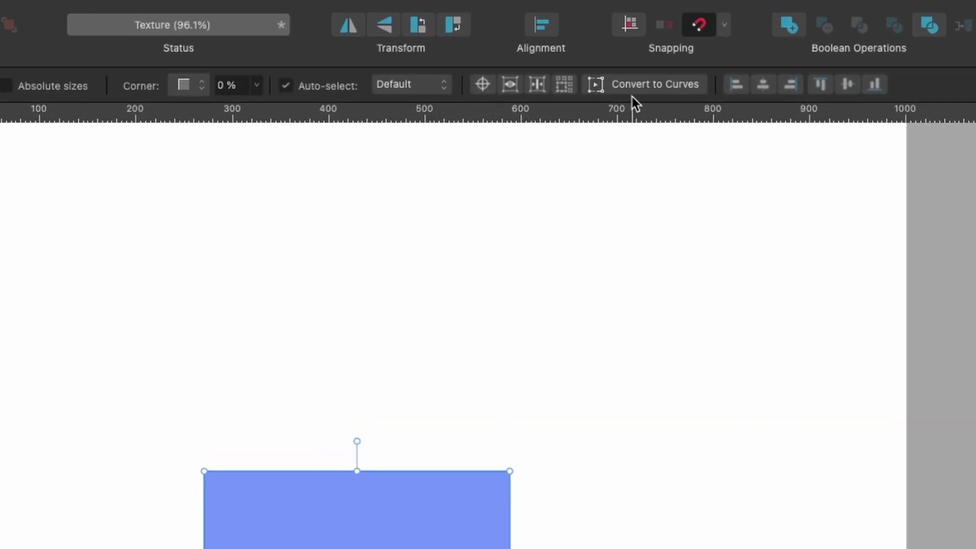
left_click(633, 86)
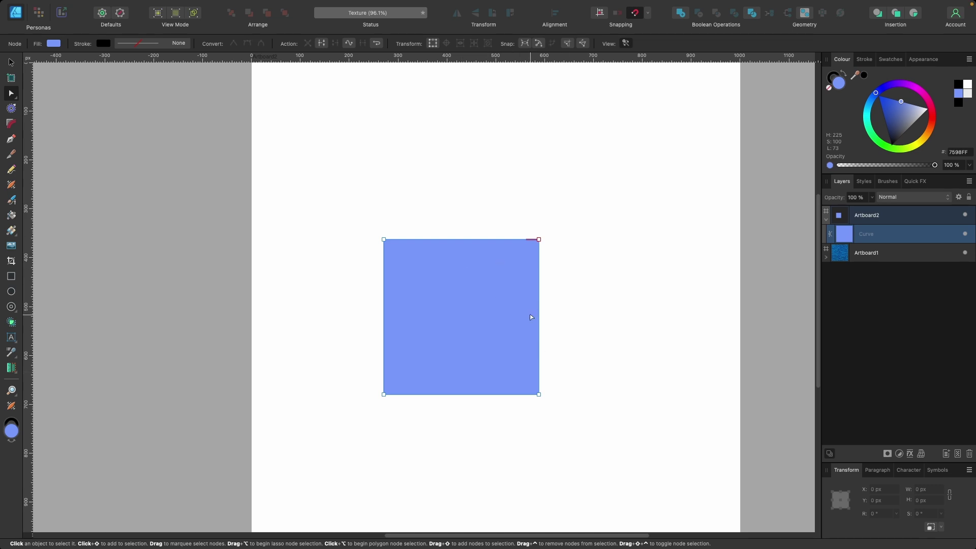
- Paste two copies of the square and skew one into the cube's right face
key("super+c")
key("super+v")
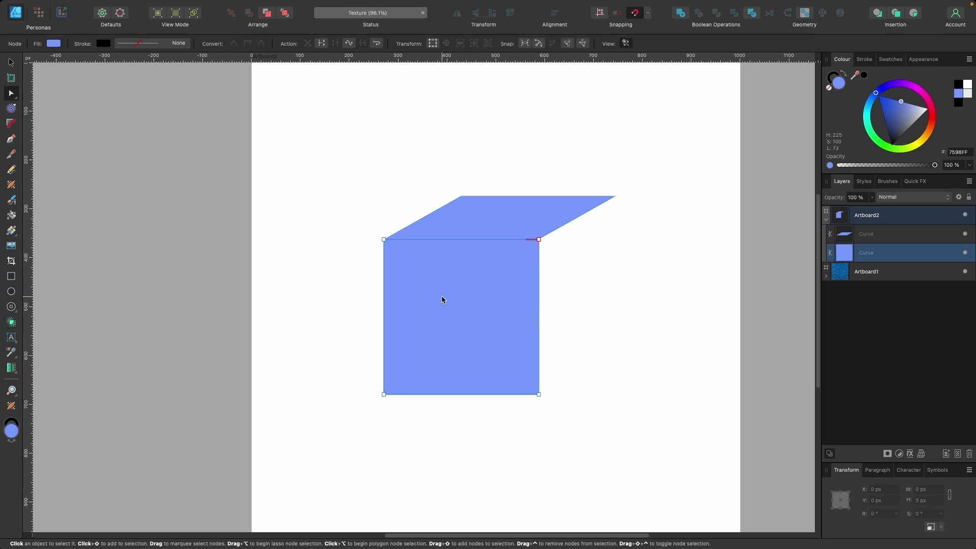
key("super+c")
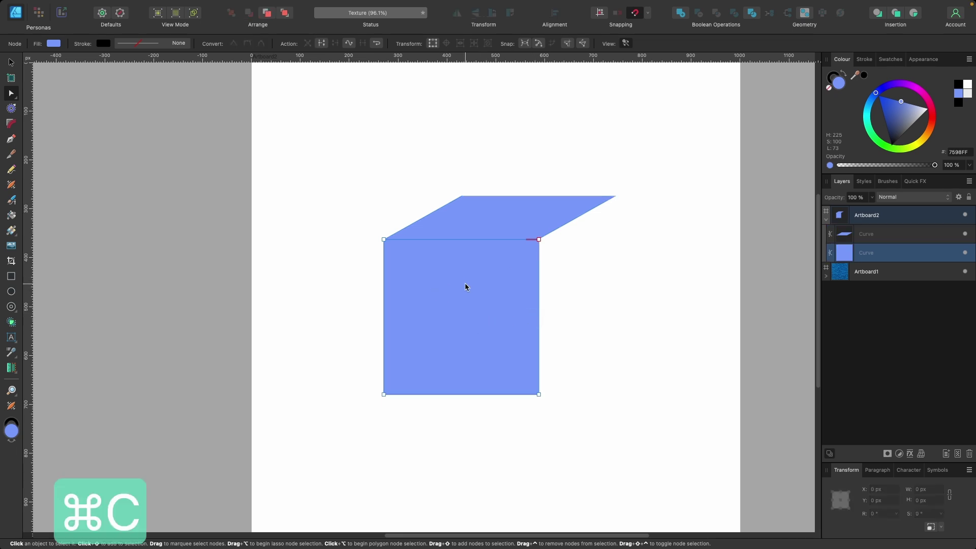
key("super+v")
left_click(365, 224)
left_click_drag(329, 209, 385, 458)
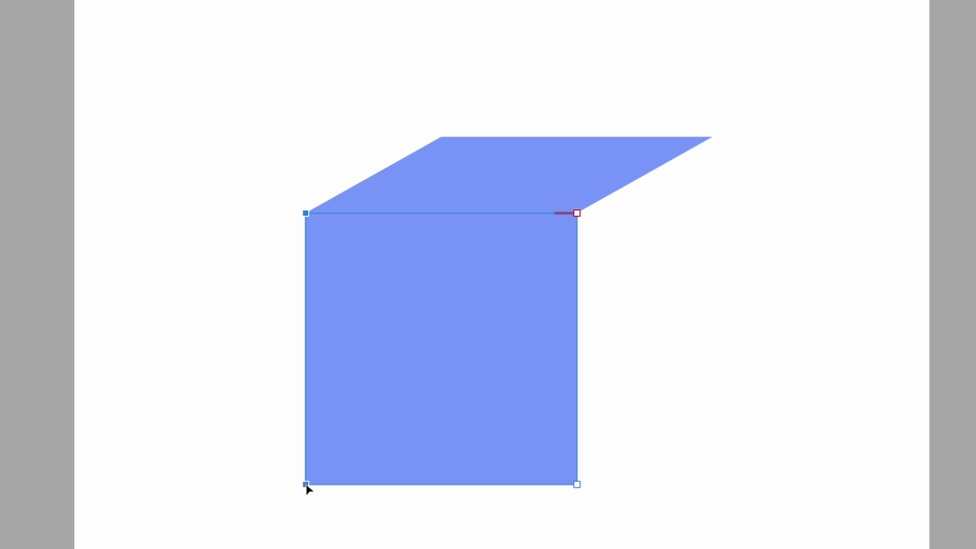
left_click_drag(306, 485, 706, 427)
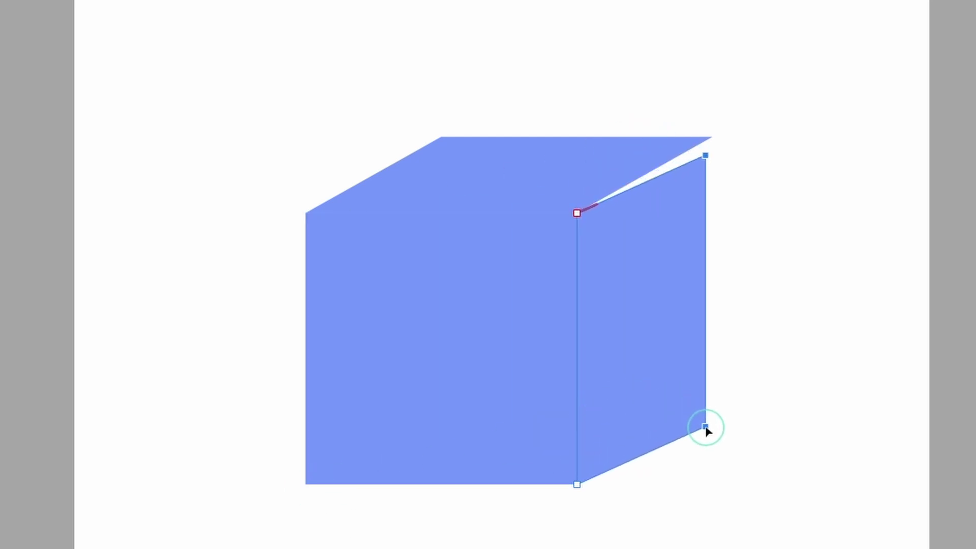
- Colour the right face dark blue 002AA7 and the top face pale blue A6BCFF
left_click_drag(794, 61, 643, 501)
left_click(705, 156)
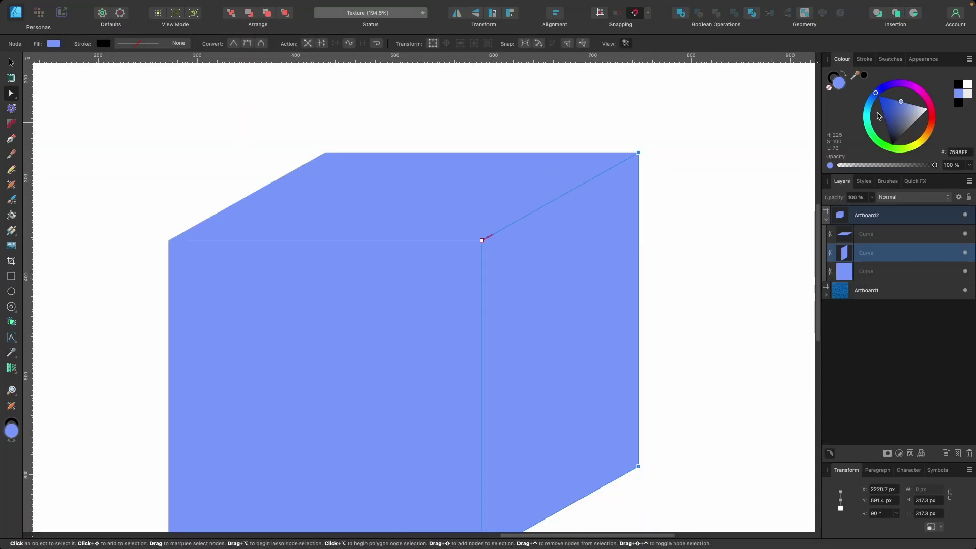
scroll(680, 246, "down", 3)
left_click_drag(891, 128, 882, 112)
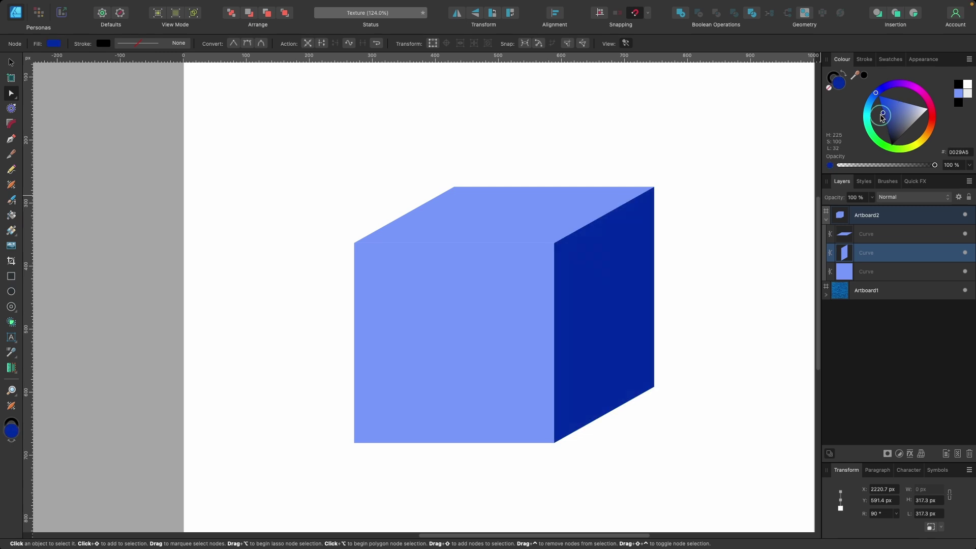
left_click(566, 208)
left_click(900, 101)
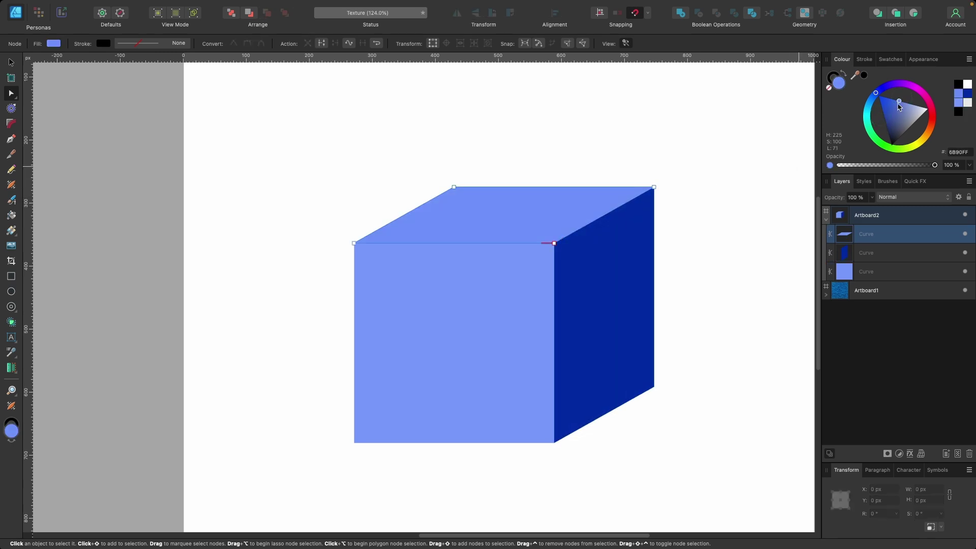
left_click_drag(899, 106, 910, 104)
scroll(627, 322, "down", 3)
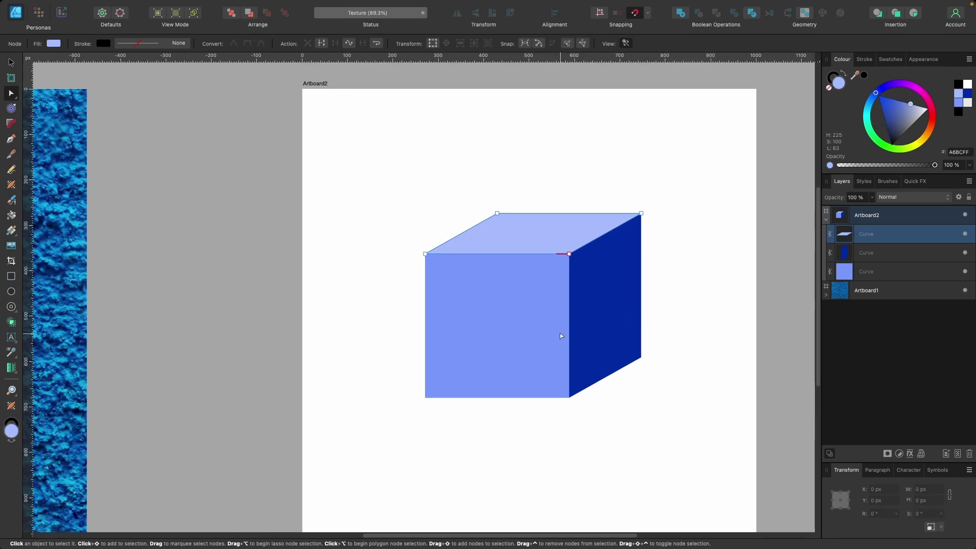
scroll(561, 334, "up", 3)
- Set the front face's fill type to Bitmap using the Blue Texture.jpg image
left_click(11, 62)
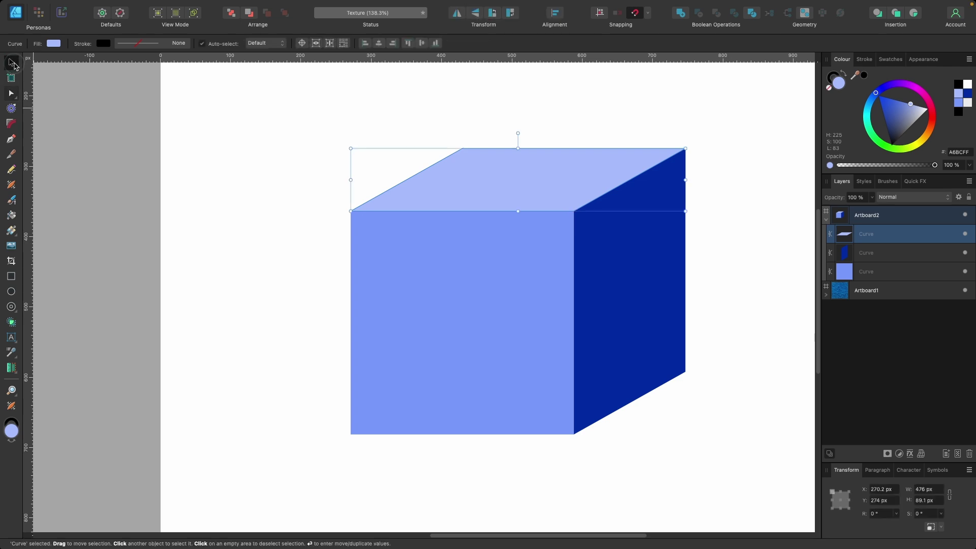
left_click(483, 327)
scroll(483, 326, "left", 3)
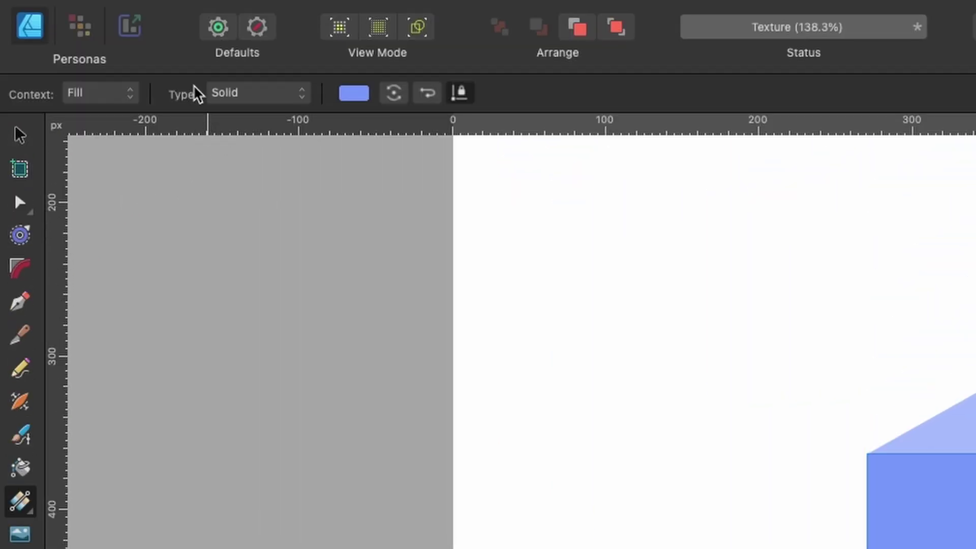
left_click(241, 98)
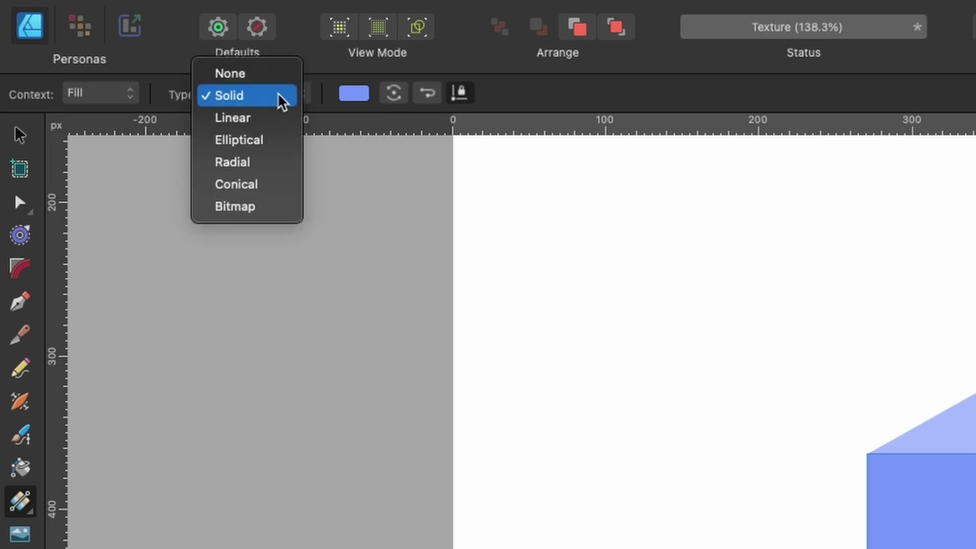
left_click(244, 216)
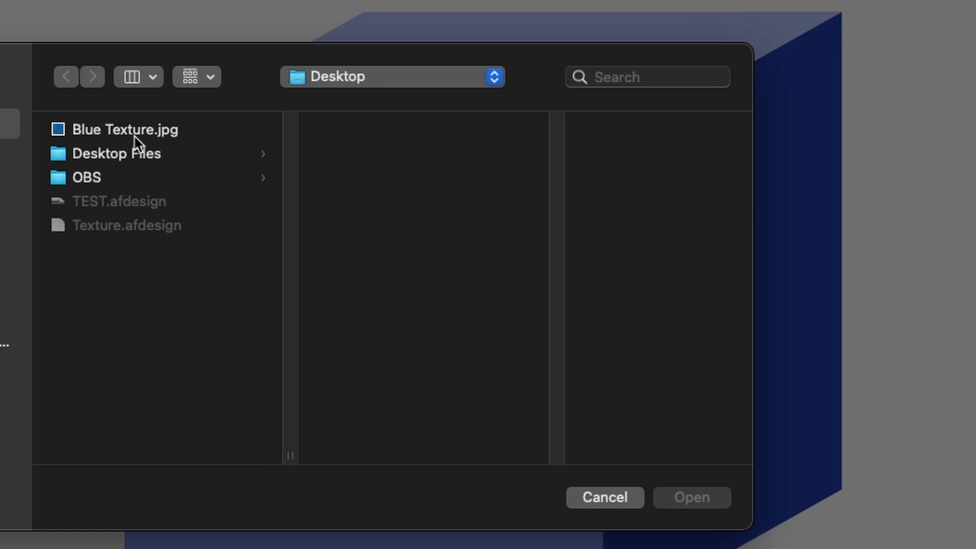
left_click(111, 131)
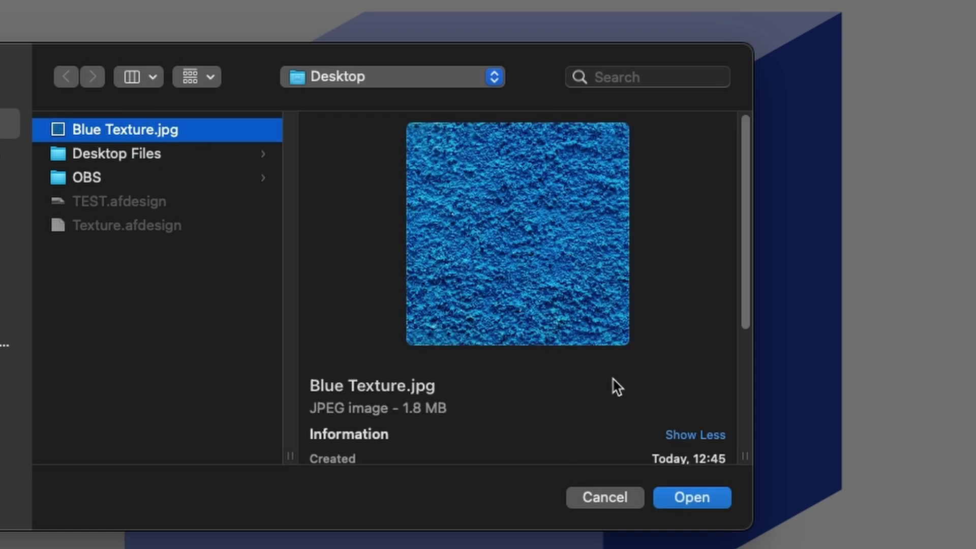
left_click(684, 493)
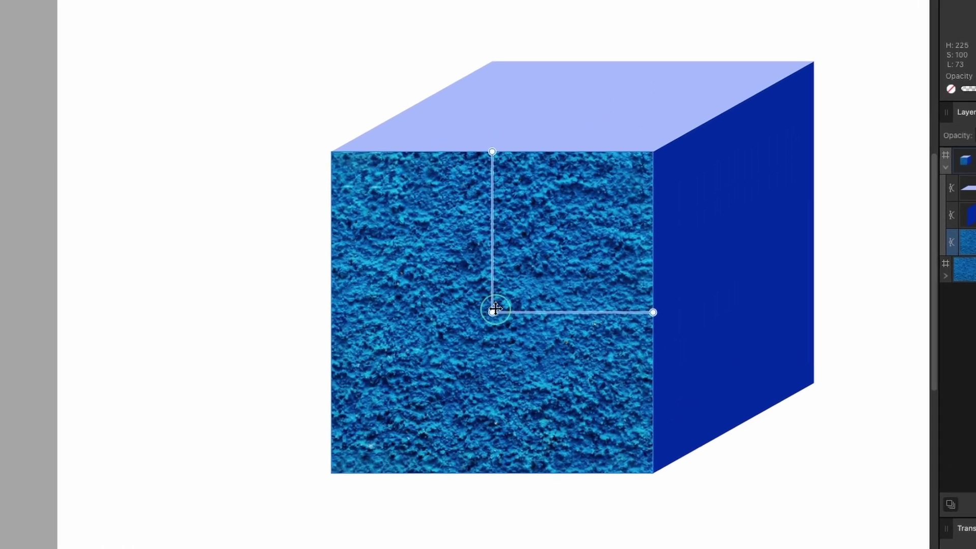
- Adjust the front face's bitmap fill handles, finishing with an enlarged blue texture
mouse_move(496, 308)
left_mouse_down()
mouse_move(472, 252)
mouse_move(519, 329)
mouse_move(464, 312)
mouse_move(491, 313)
left_mouse_up()
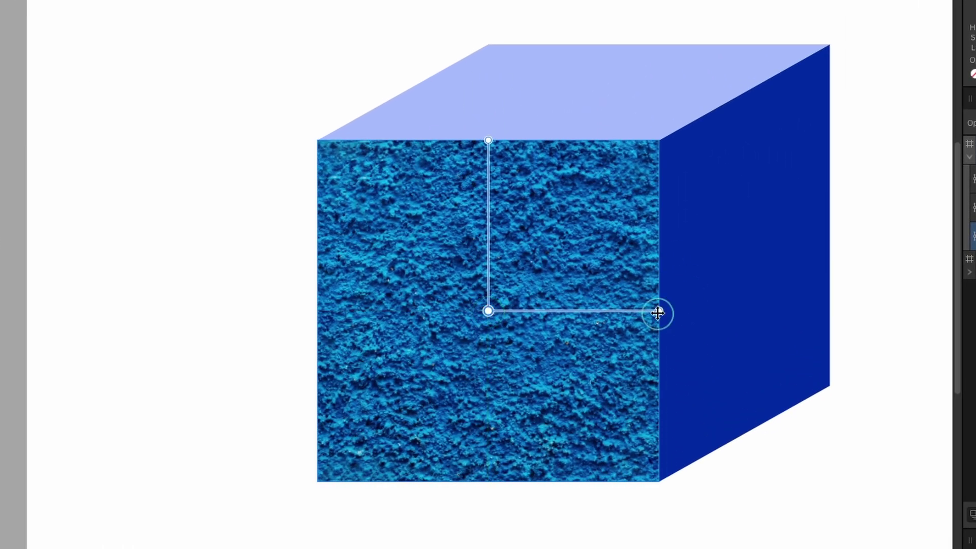
left_click_drag(658, 313, 623, 311)
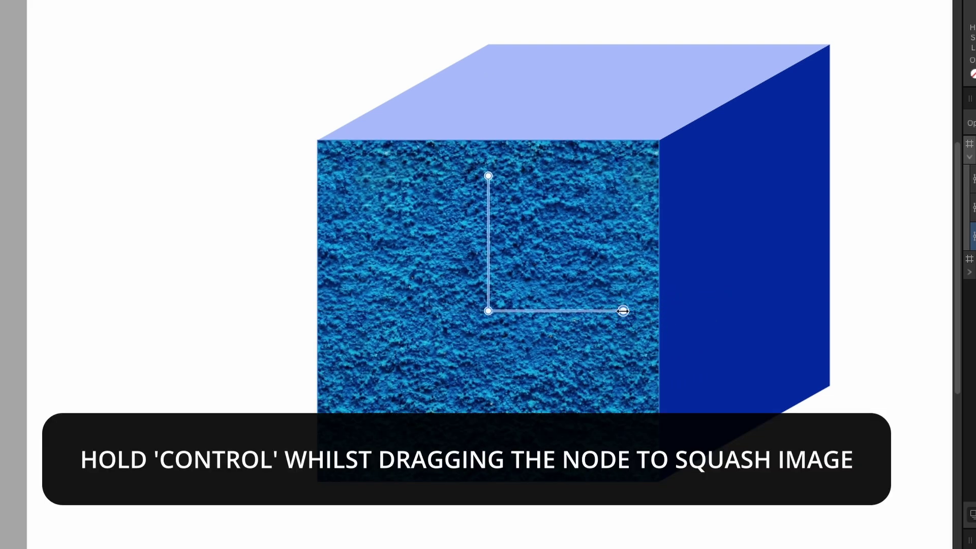
scroll(622, 311, "up", 2)
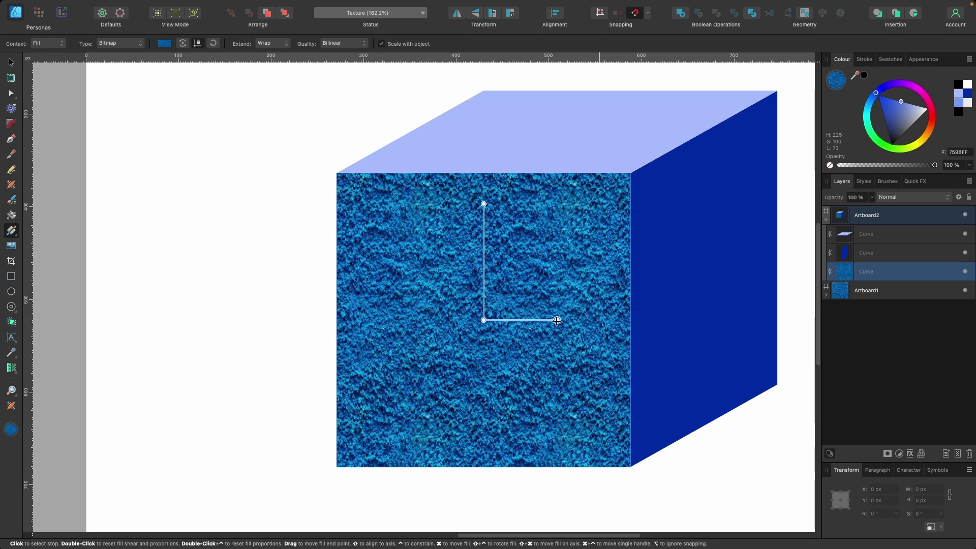
key("super+z")
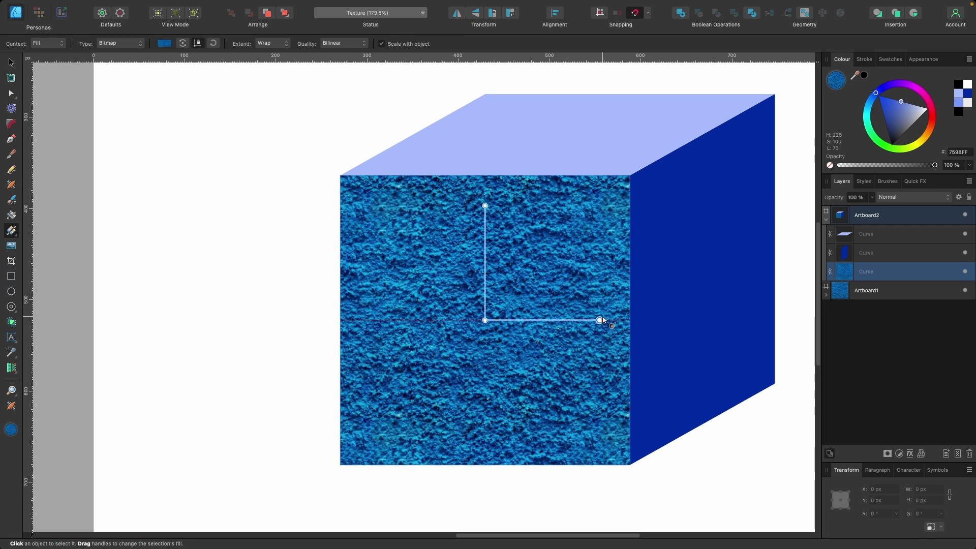
left_click_drag(599, 320, 512, 320)
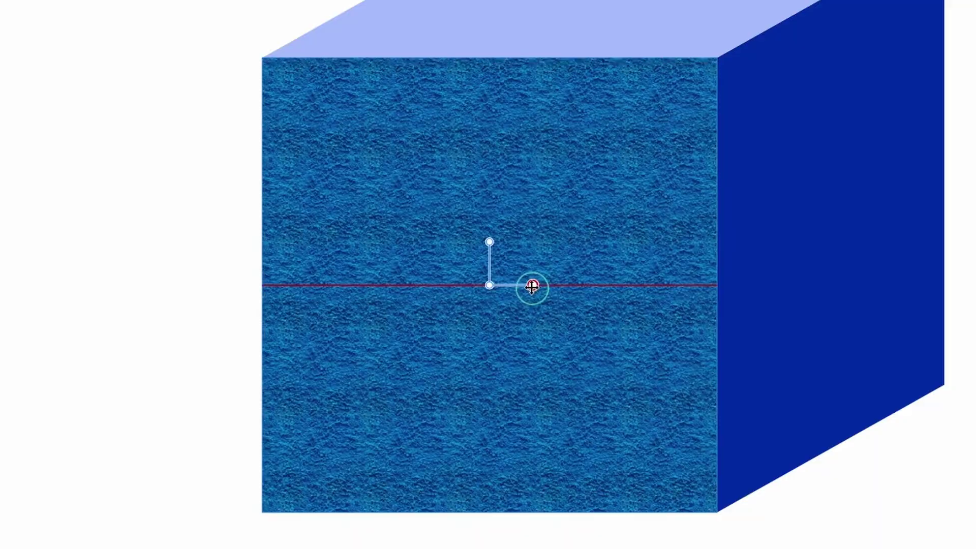
left_click_drag(531, 287, 517, 287)
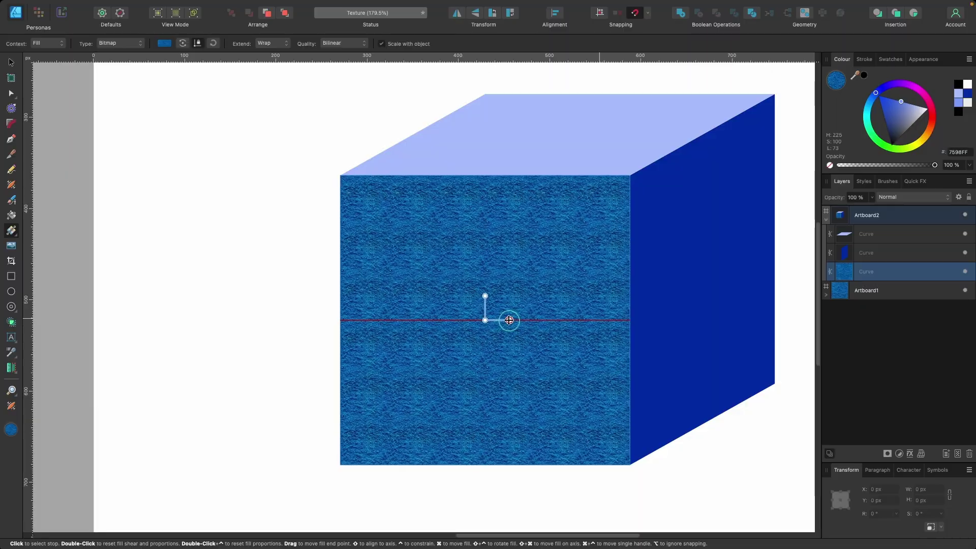
scroll(521, 287, "up", 3)
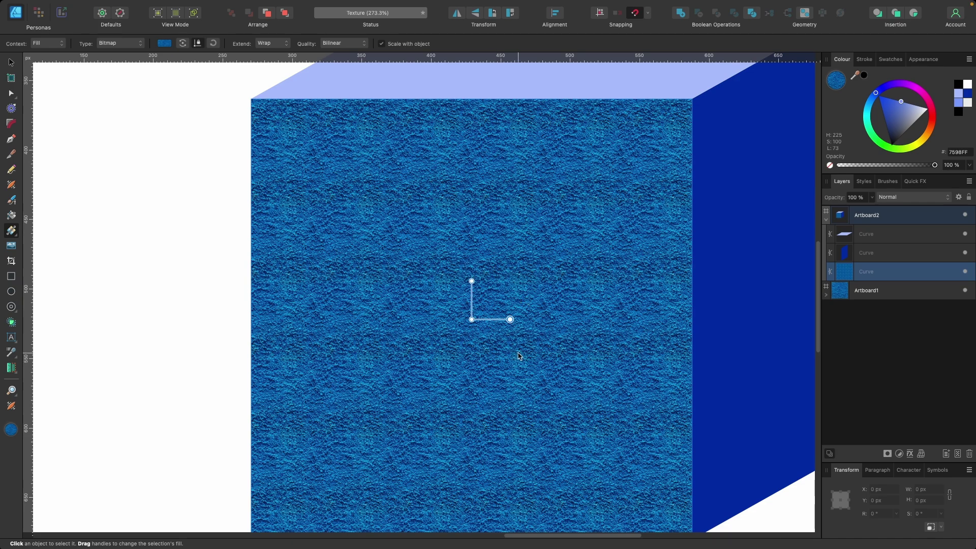
left_click_drag(510, 319, 564, 320)
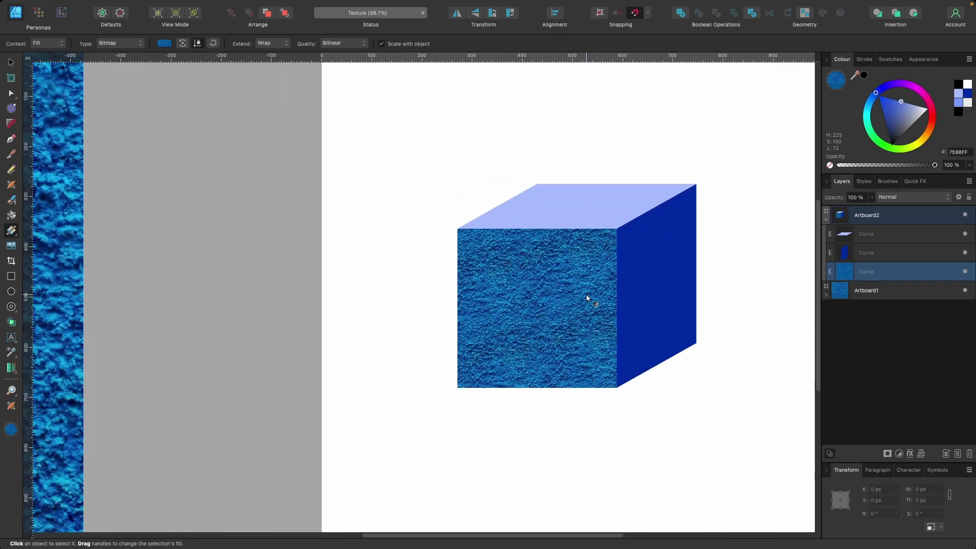
- Copy the front face's blue texture onto the top and right faces with the Style Picker
left_click(588, 225)
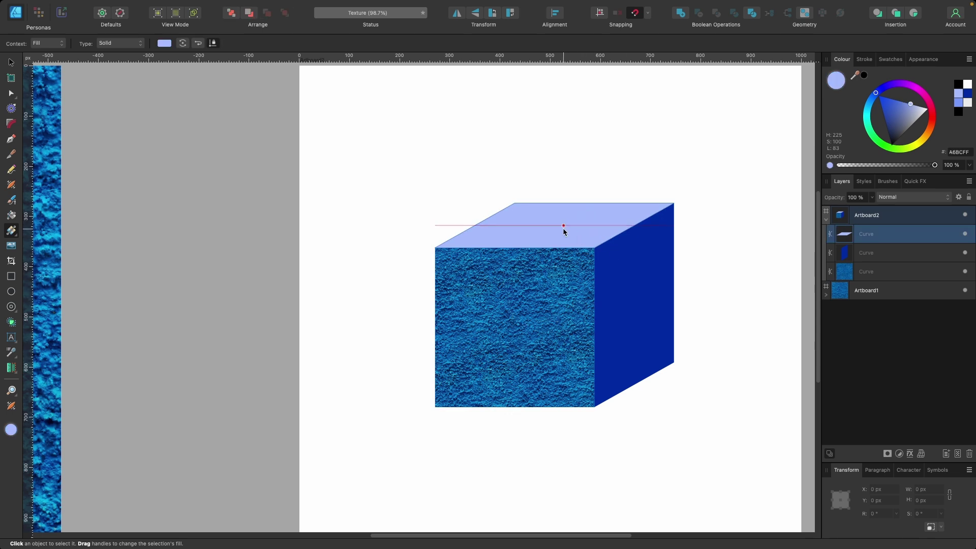
left_click(120, 46)
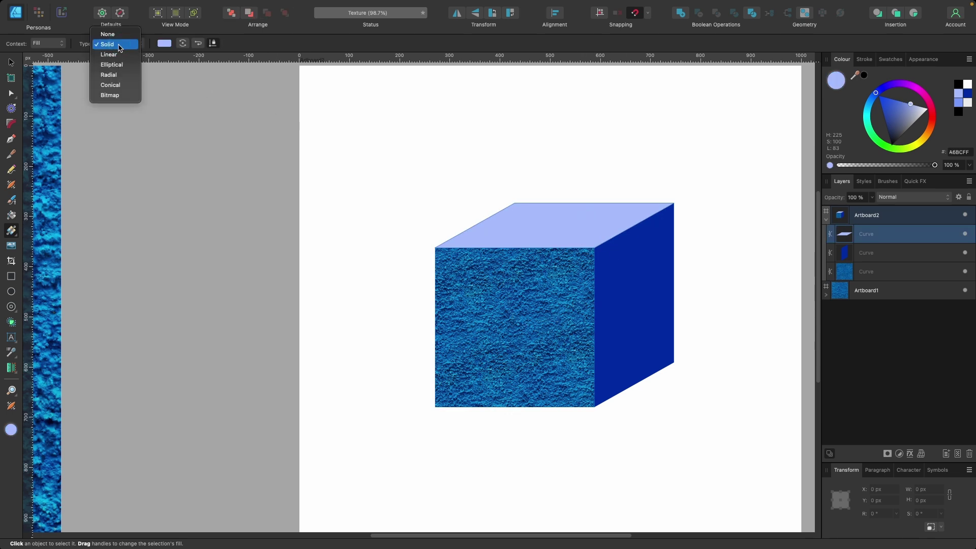
left_click(302, 34)
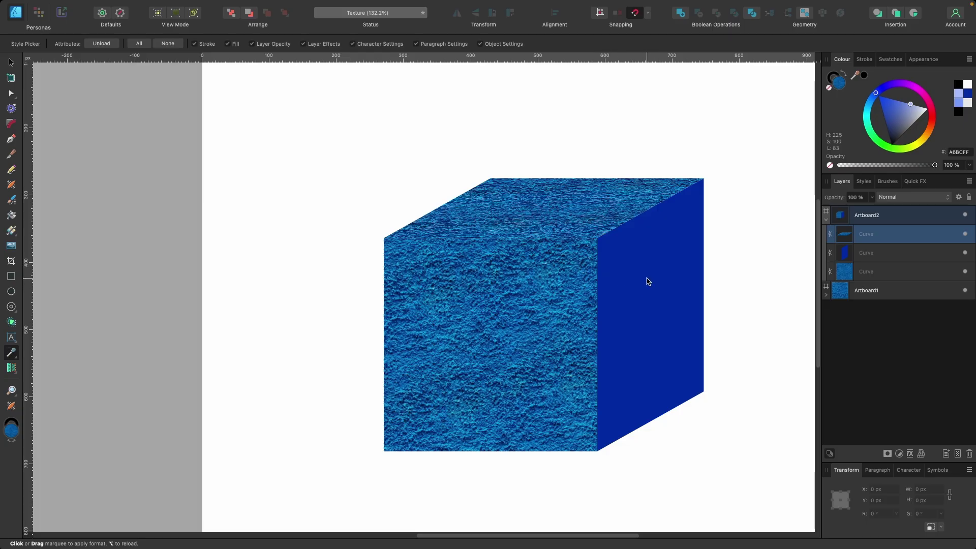
left_click(646, 279)
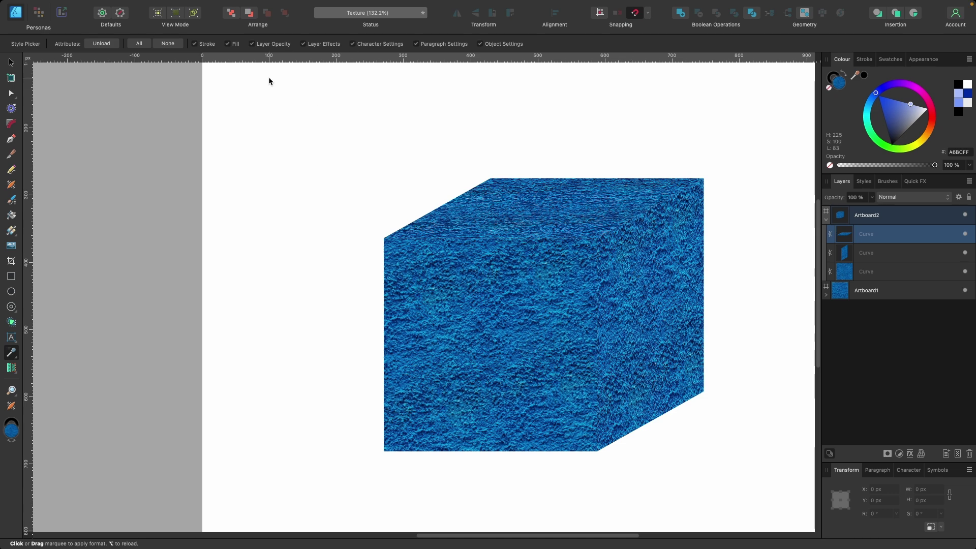
left_click(11, 63)
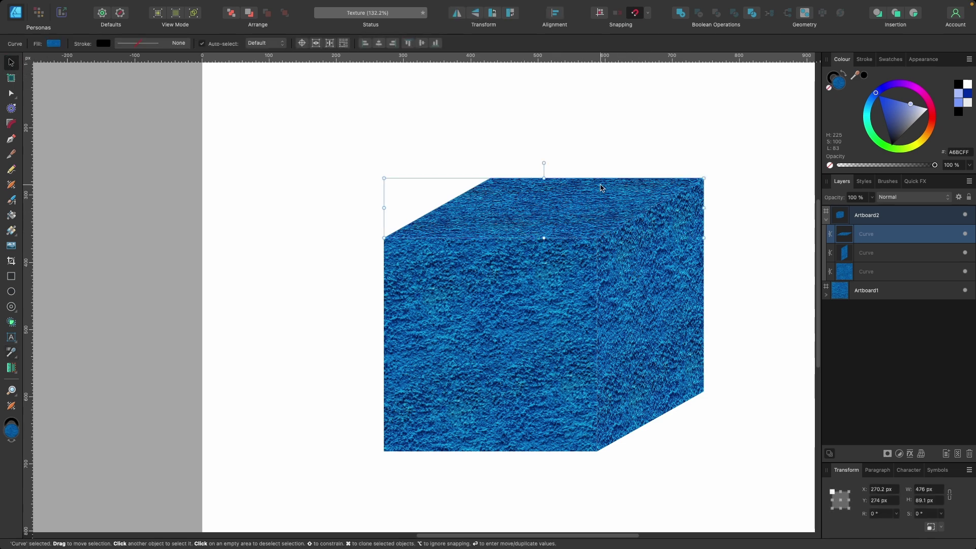
- Add a Recolour adjustment to the top face with Hue 202.5° and Lightness 9%
scroll(600, 189, "up", 2)
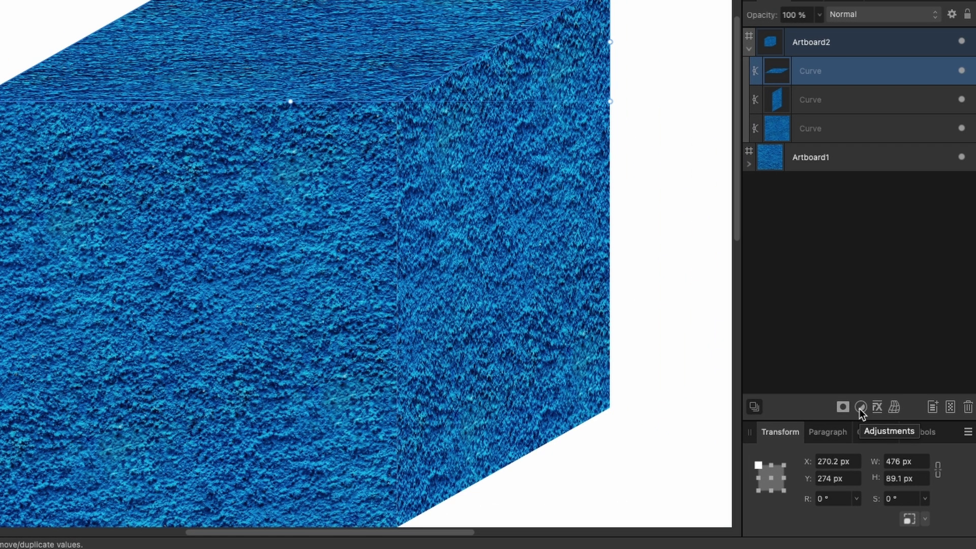
left_click(860, 407)
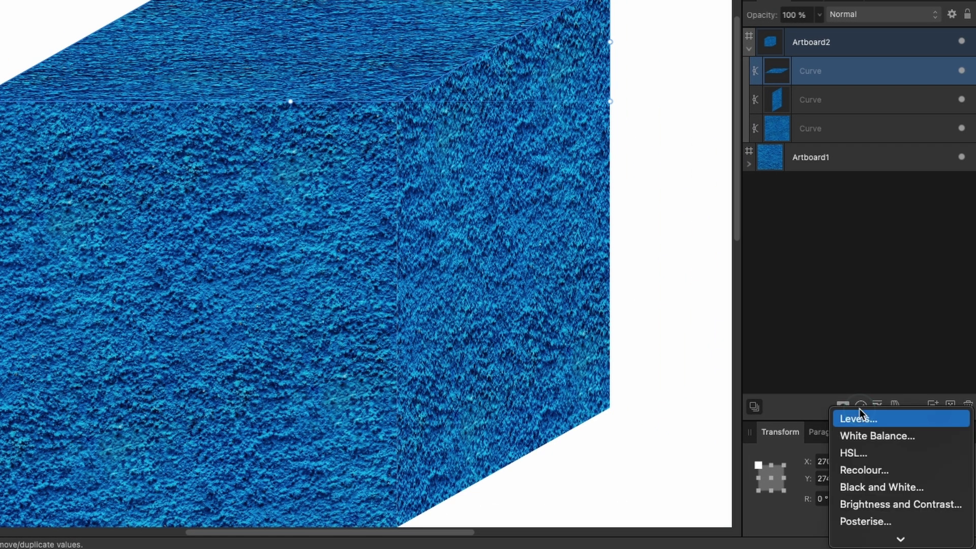
left_click(867, 472)
scroll(385, 320, "down", 2)
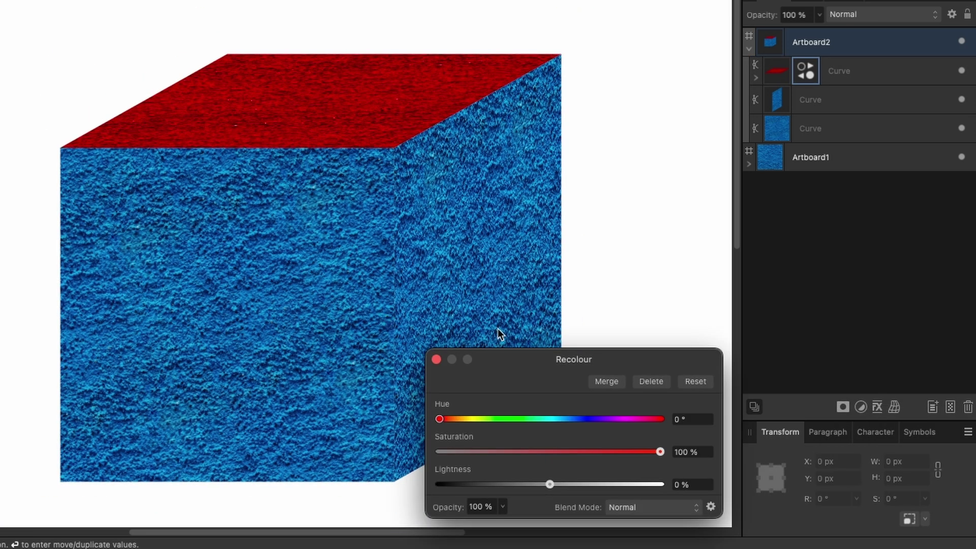
mouse_move(569, 418)
left_mouse_down()
mouse_move(556, 420)
mouse_move(561, 426)
left_mouse_up()
left_click_drag(618, 448, 667, 441)
mouse_move(560, 487)
left_mouse_down()
mouse_move(571, 484)
mouse_move(561, 484)
left_mouse_up()
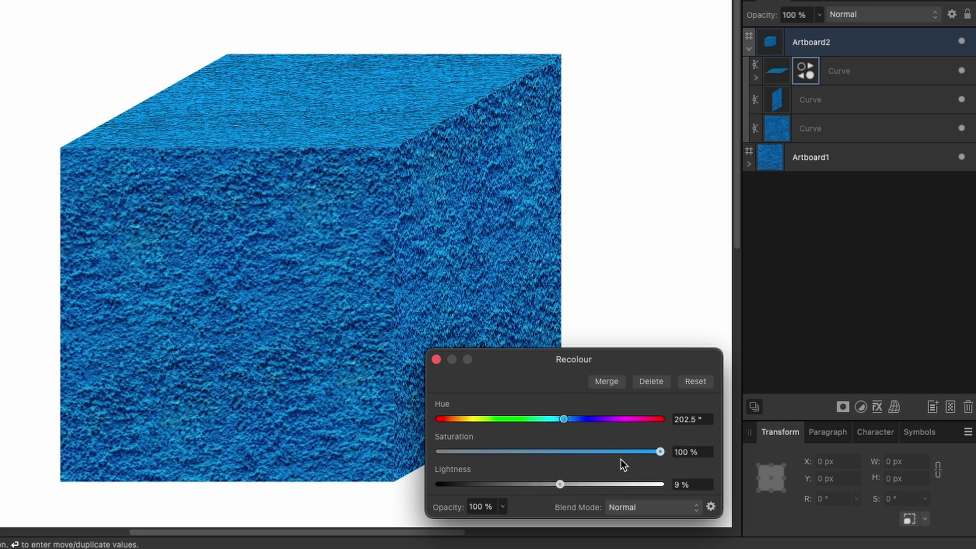
left_click_drag(643, 454, 559, 450)
- Darken the right face with a Recolour adjustment: Hue 197.8°, Saturation 75%, Lightness -29%
left_click(525, 300)
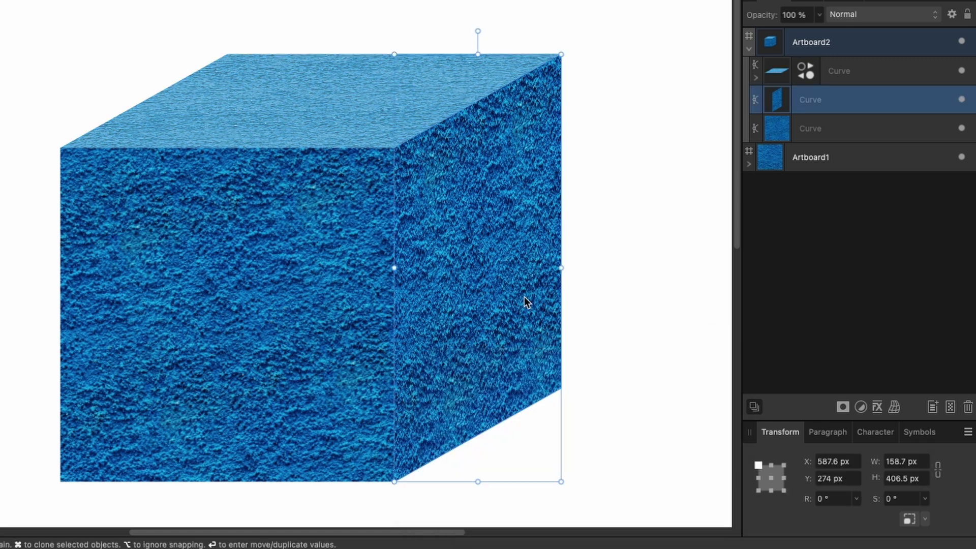
left_click(861, 405)
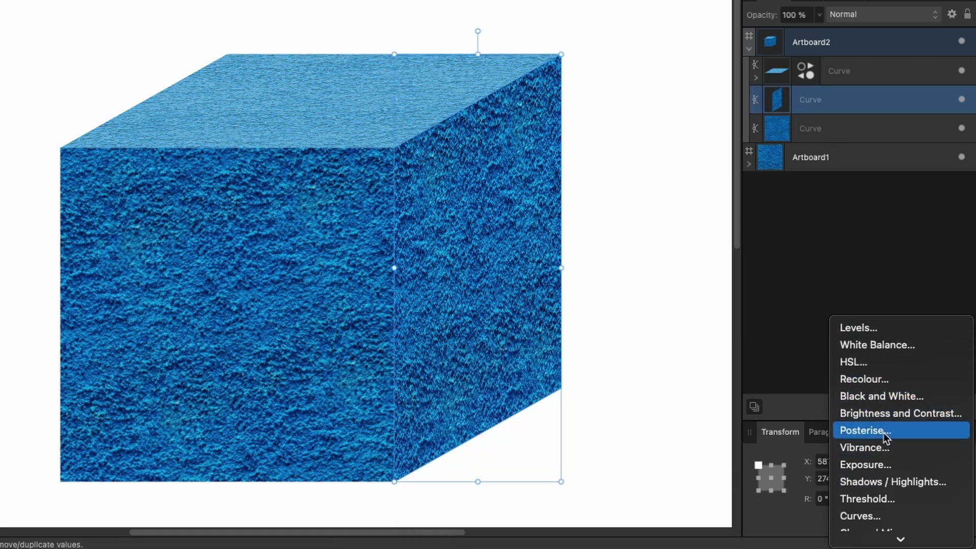
left_click(879, 380)
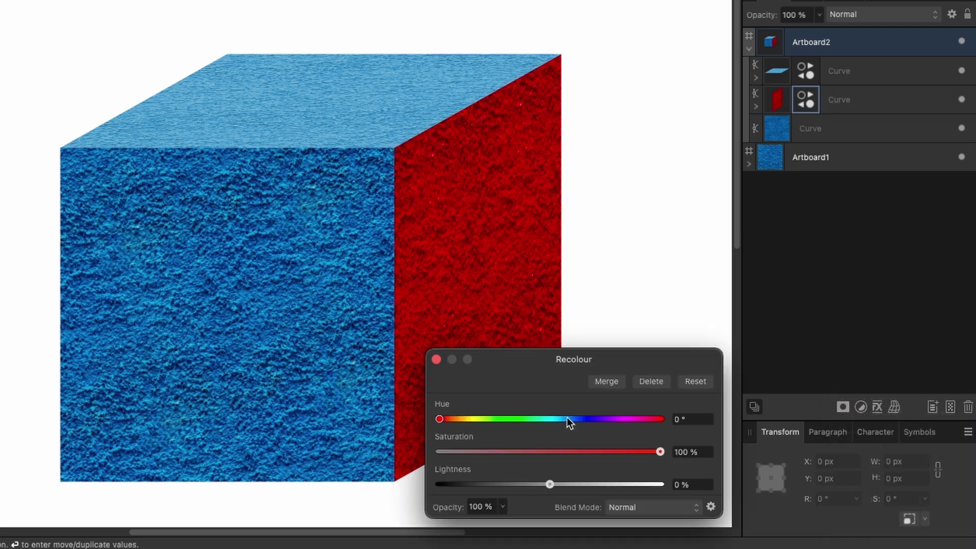
left_click_drag(540, 418, 562, 424)
left_click_drag(616, 451, 605, 451)
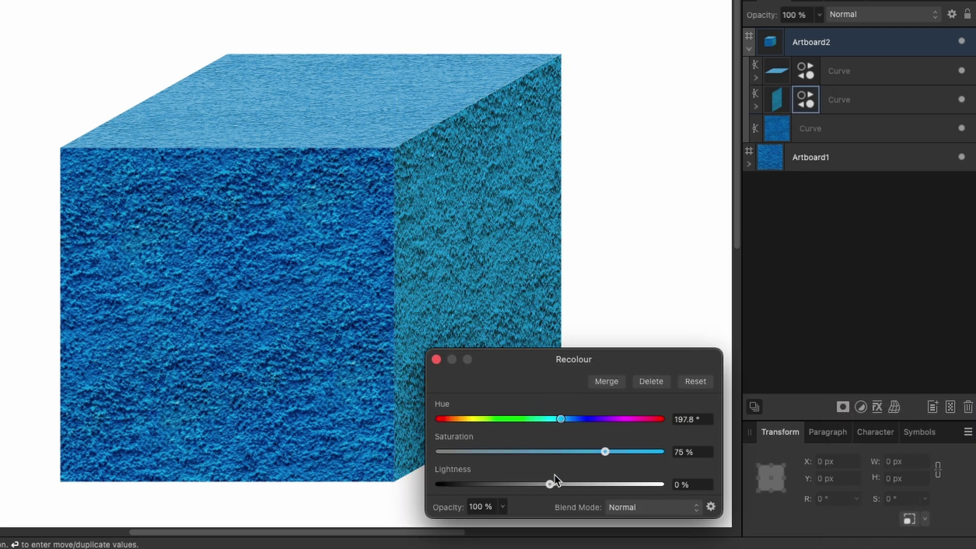
left_click_drag(550, 484, 514, 484)
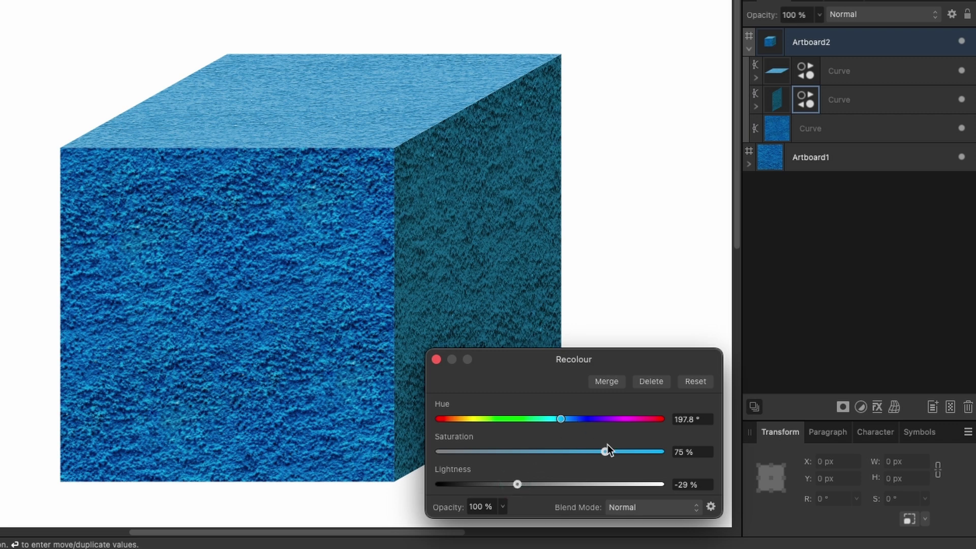
left_click_drag(605, 451, 645, 451)
left_click(436, 359)
key("super+0")
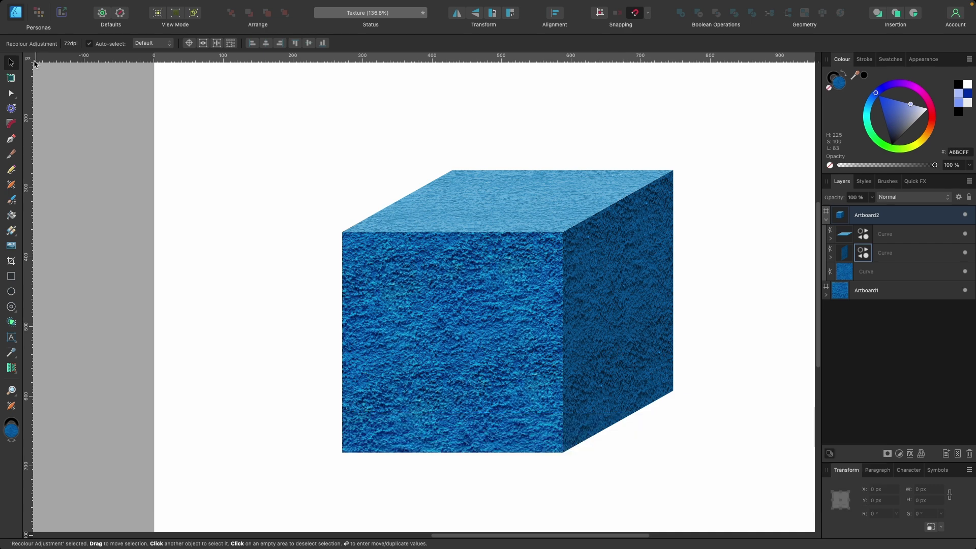
- Delete the cube's top face and move the textured square up and right
left_click(509, 202)
key("BackSpace")
key("BackSpace")
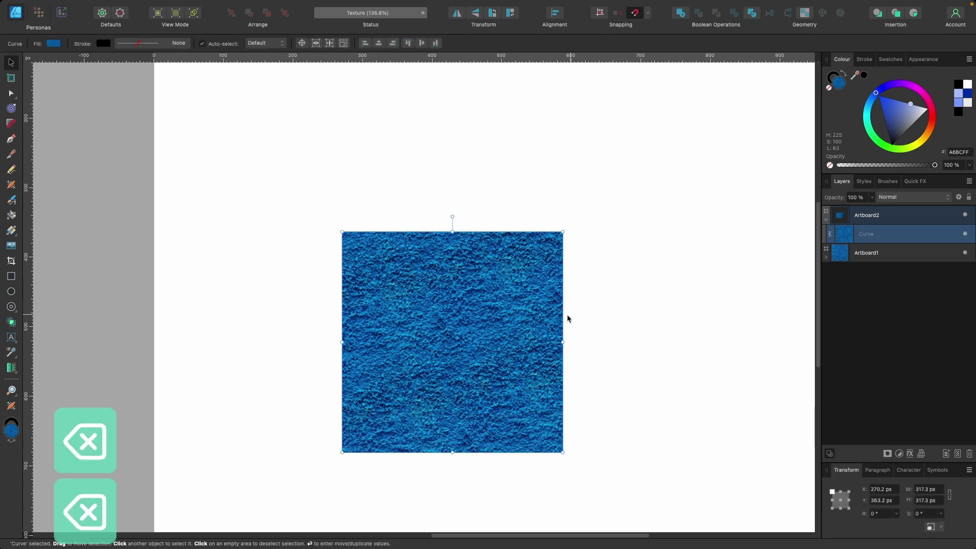
scroll(505, 334, "down", 3)
left_click_drag(506, 334, 551, 302)
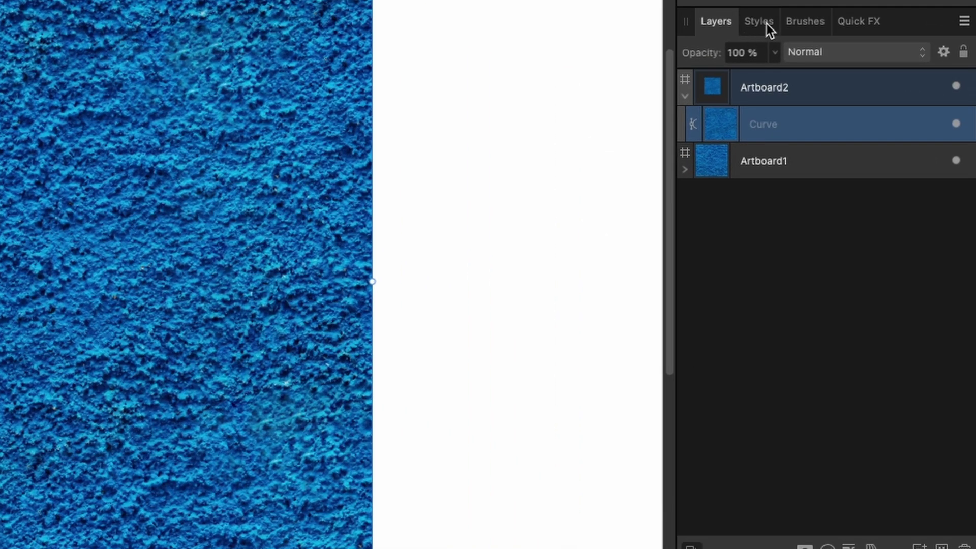
- Save the textured square as a new style in TEST and rename it 'Blue Texture'
left_click(766, 23)
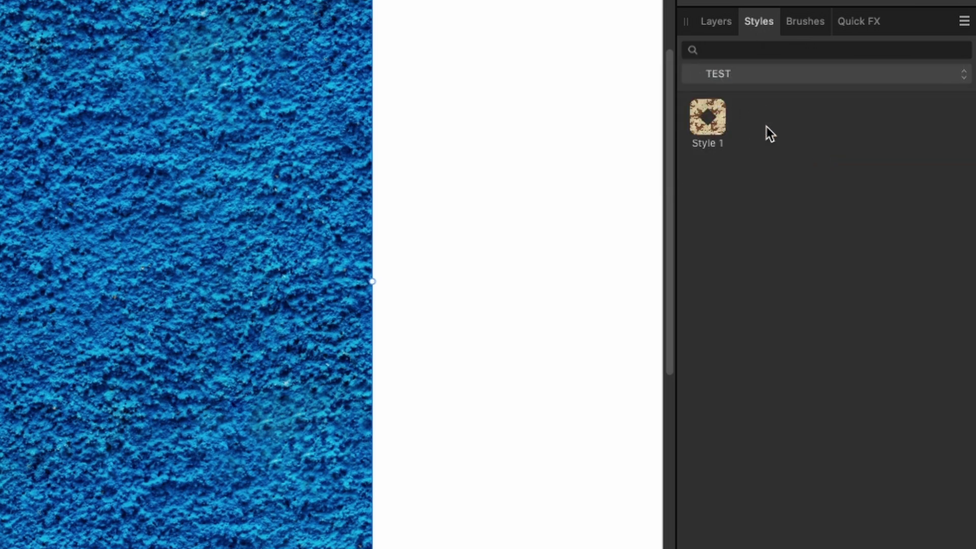
left_click(962, 24)
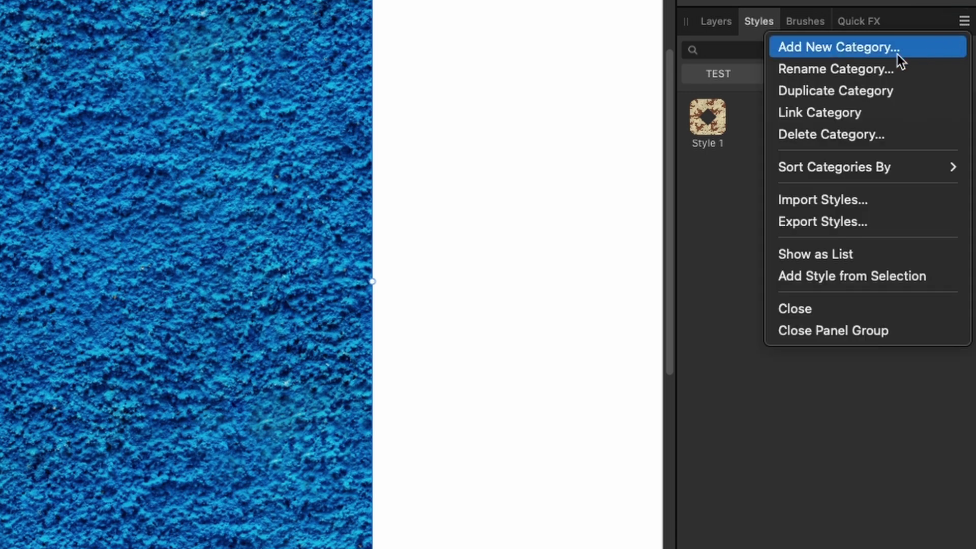
left_click(713, 245)
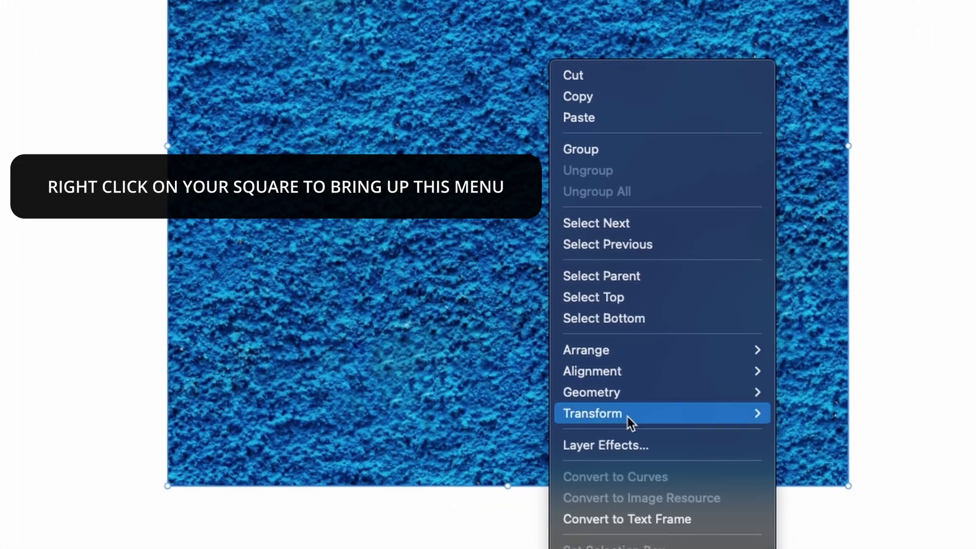
scroll(622, 434, "down", 5)
scroll(686, 493, "down", 1)
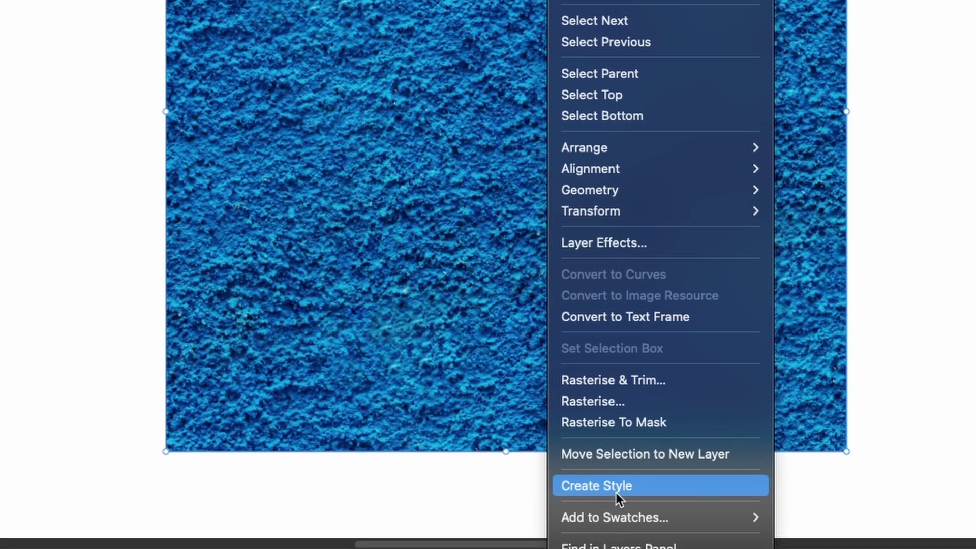
left_click(616, 503)
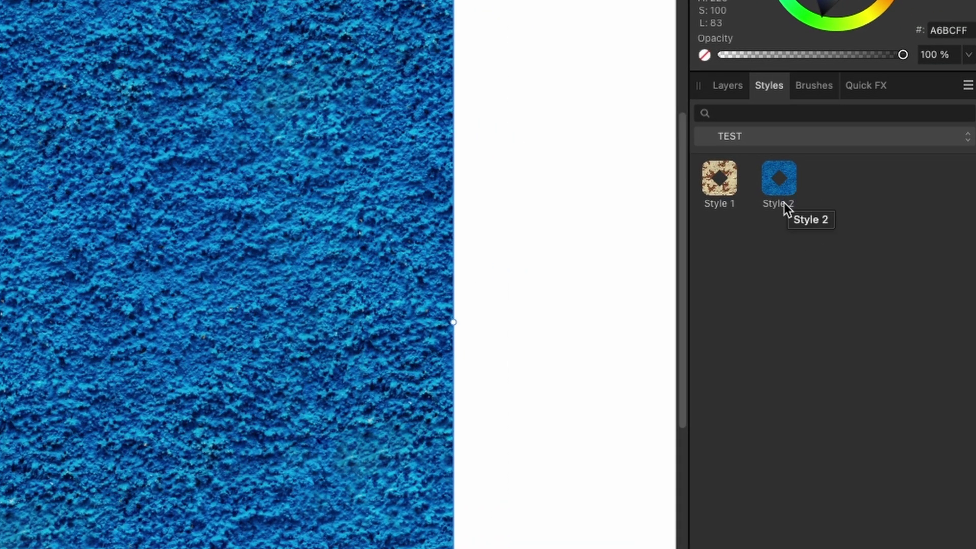
right_click(784, 203)
left_click(820, 212)
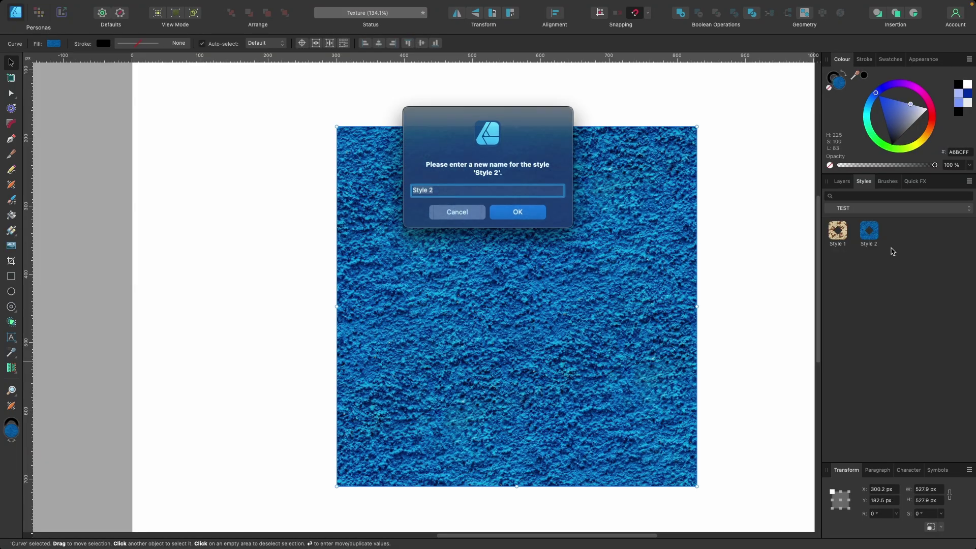
type("Blue Texture")
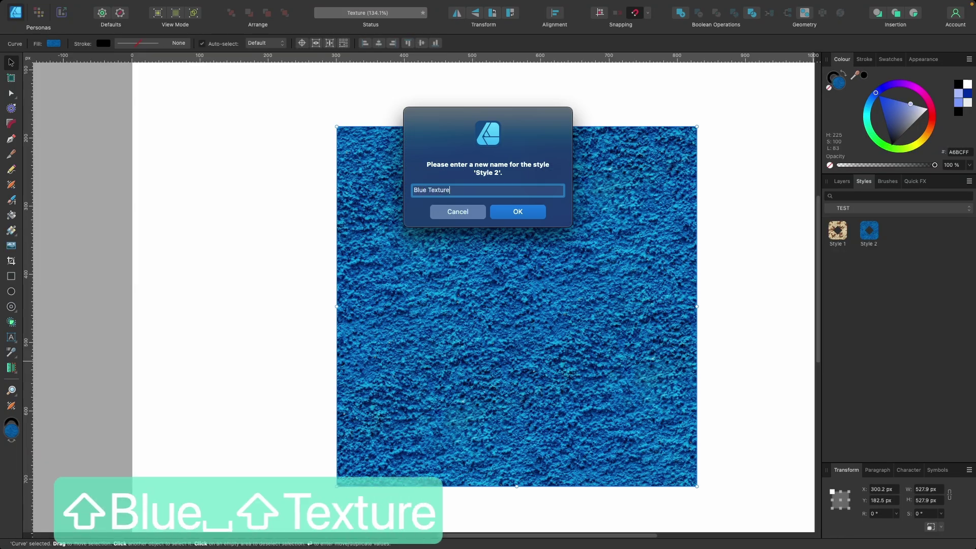
key("Return")
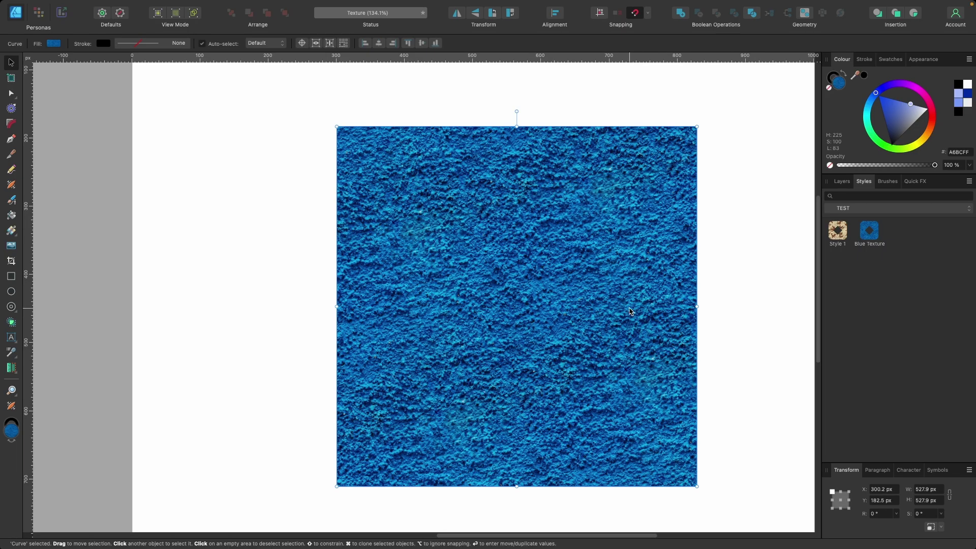
- Apply the Blue Texture style to the shed's right end wall and its left wall
scroll(686, 311, "right", 5)
scroll(629, 307, "down", 3)
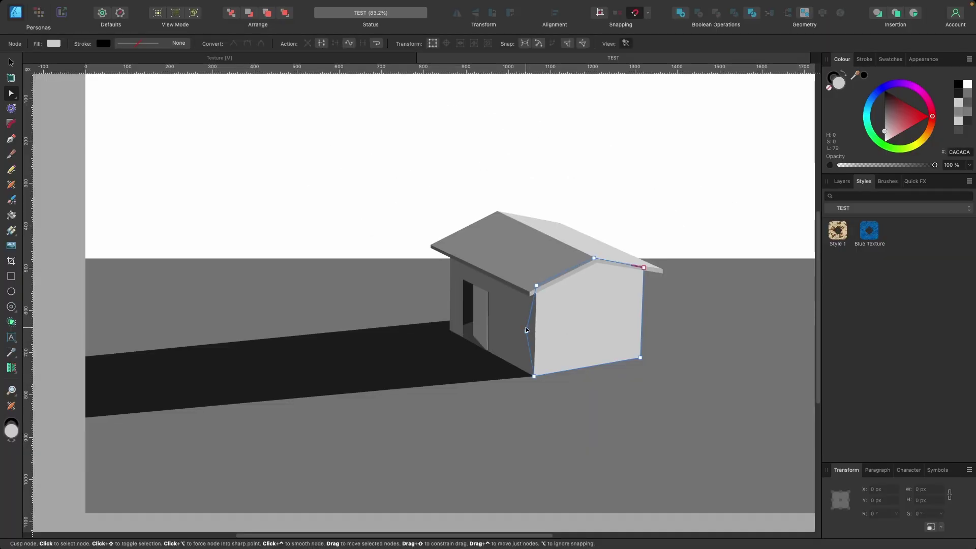
left_click(633, 366)
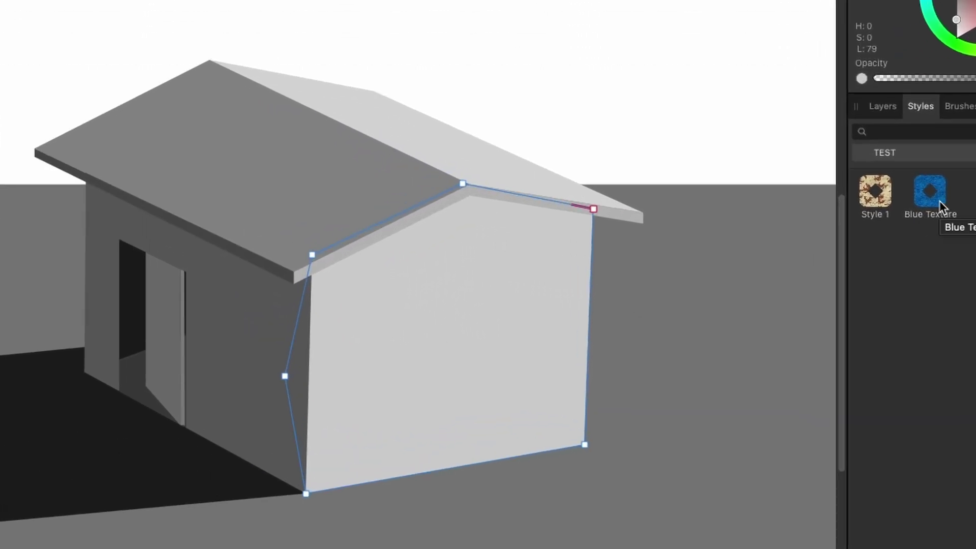
left_click(940, 207)
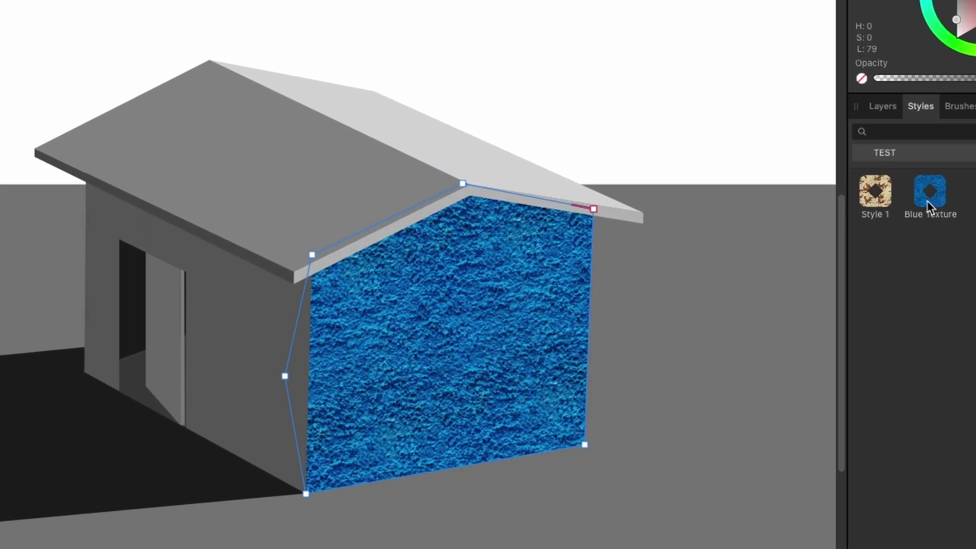
left_click(256, 316)
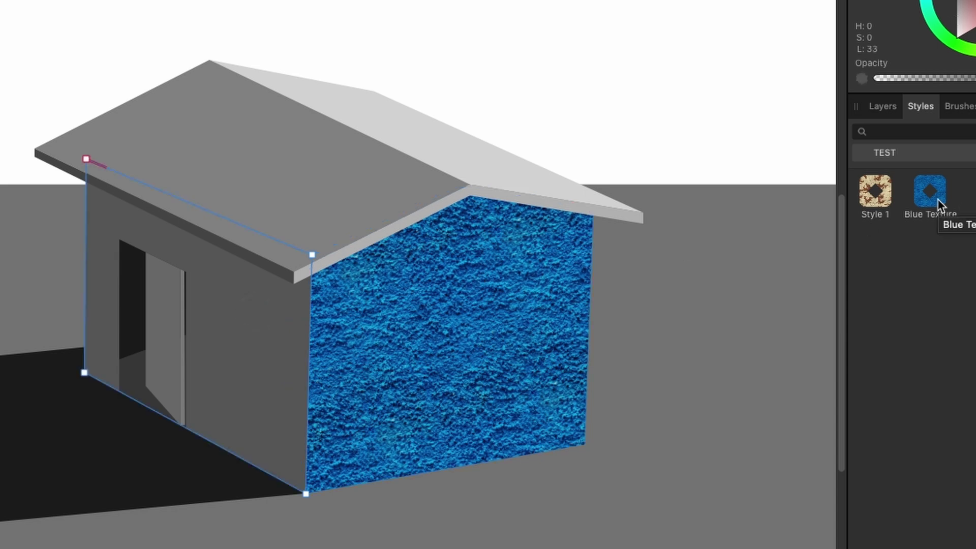
left_click(937, 199)
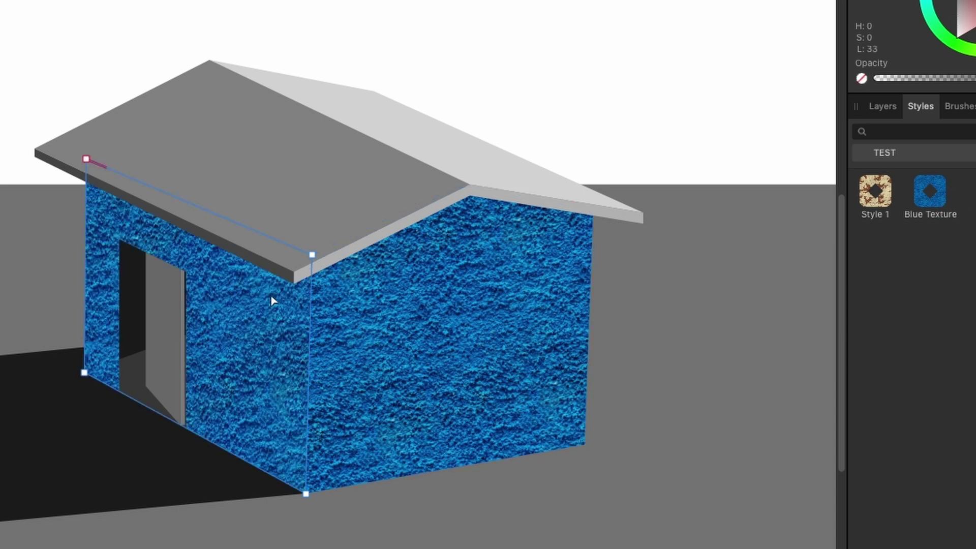
scroll(521, 296, "down", 3)
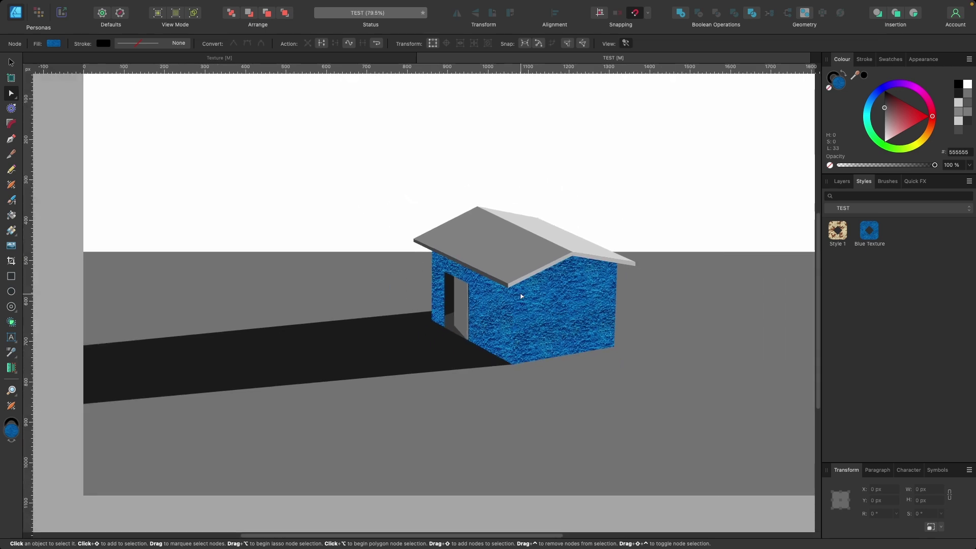
scroll(541, 294, "up", 4)
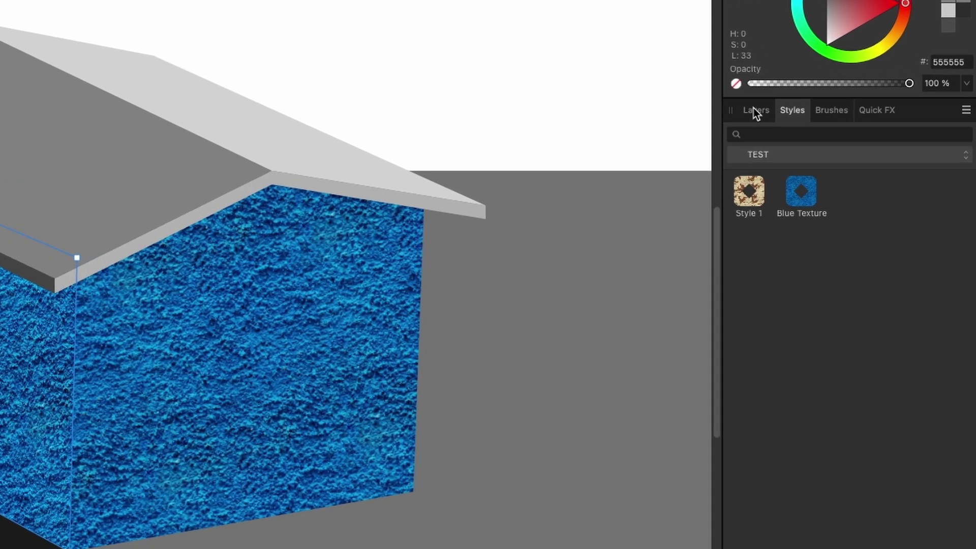
- Add a Levels adjustment to the shaded left wall with gamma 1.555
left_click(842, 181)
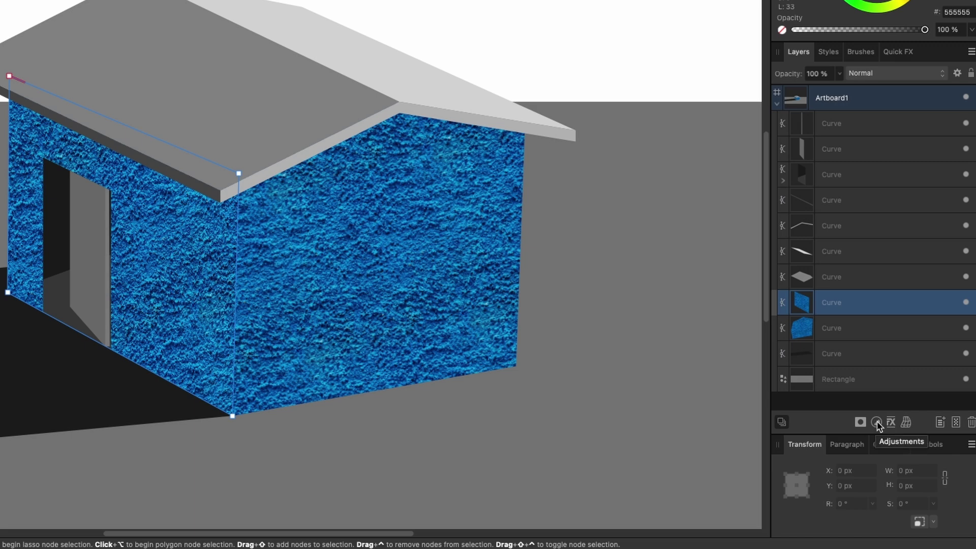
left_click(875, 423)
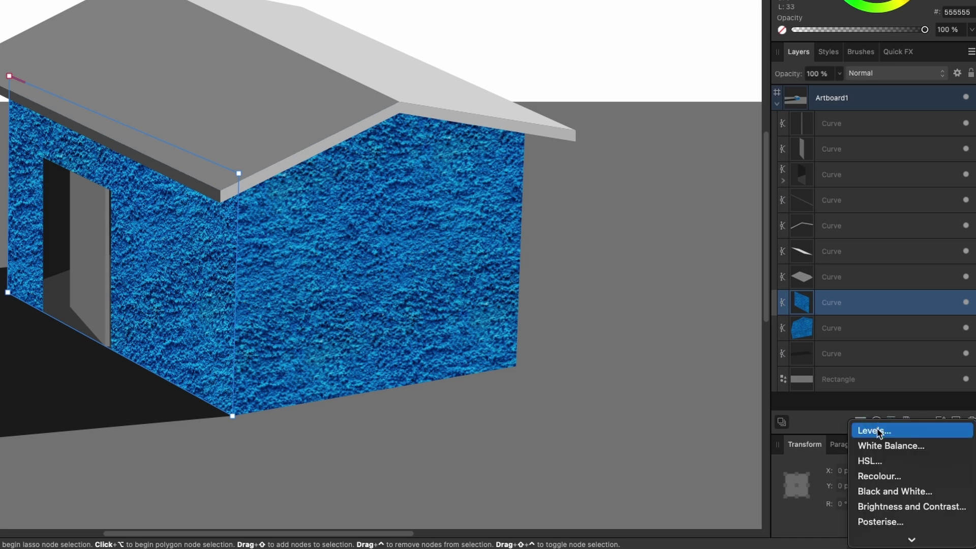
left_click(878, 432)
left_click_drag(602, 431, 688, 429)
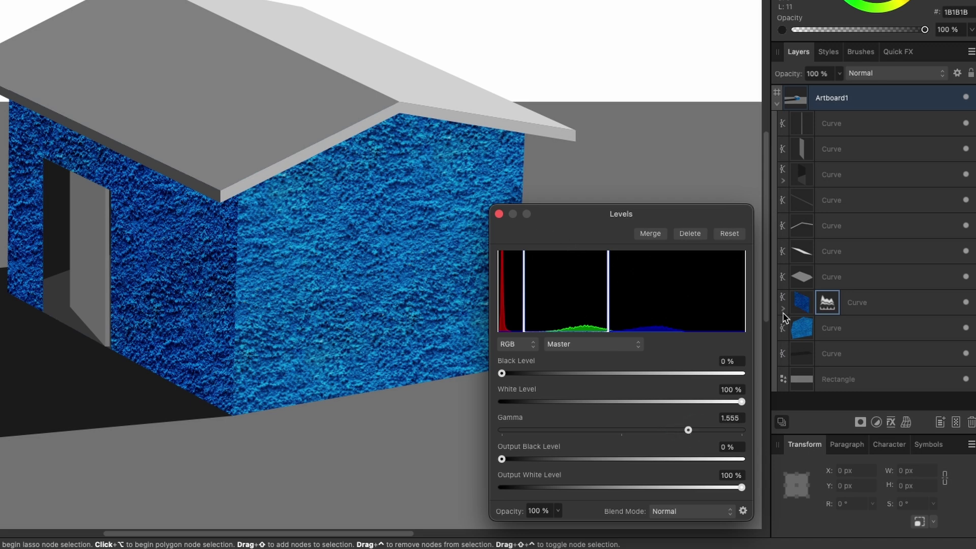
- Add an HSL Shift adjustment that lowers the wall's saturation by 27%
left_click(877, 422)
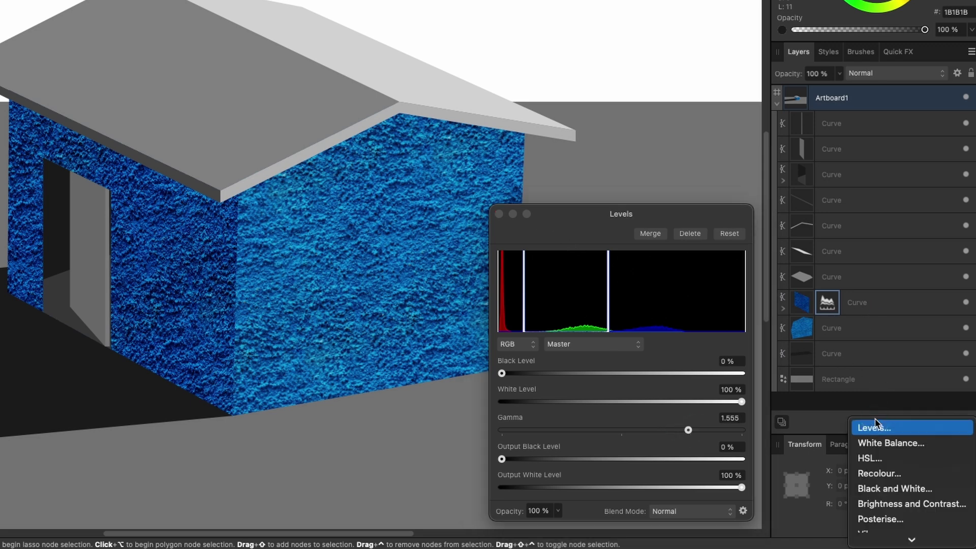
left_click(892, 458)
left_click_drag(599, 458, 572, 459)
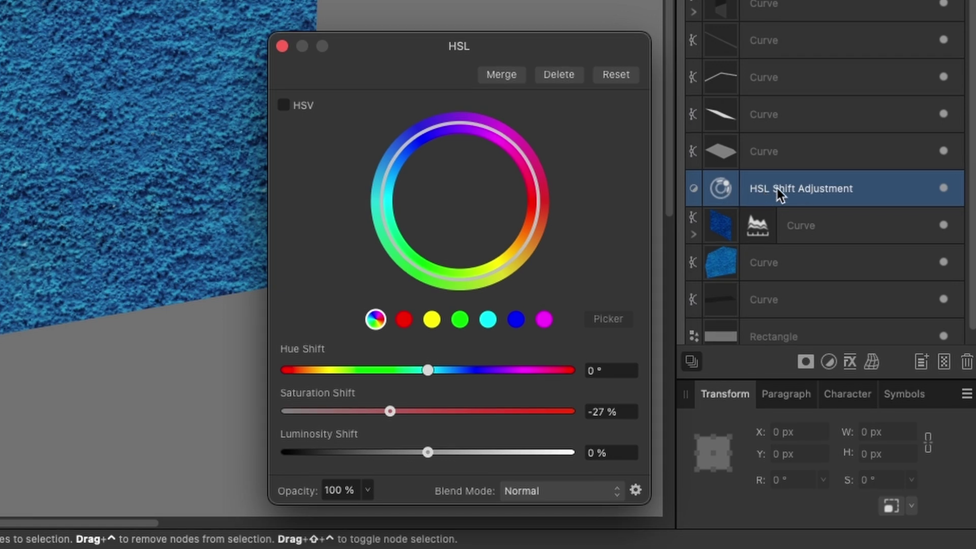
- Rename the shaded wall layer carrying the Levels adjustment to 'Dark Side'
left_click(809, 217)
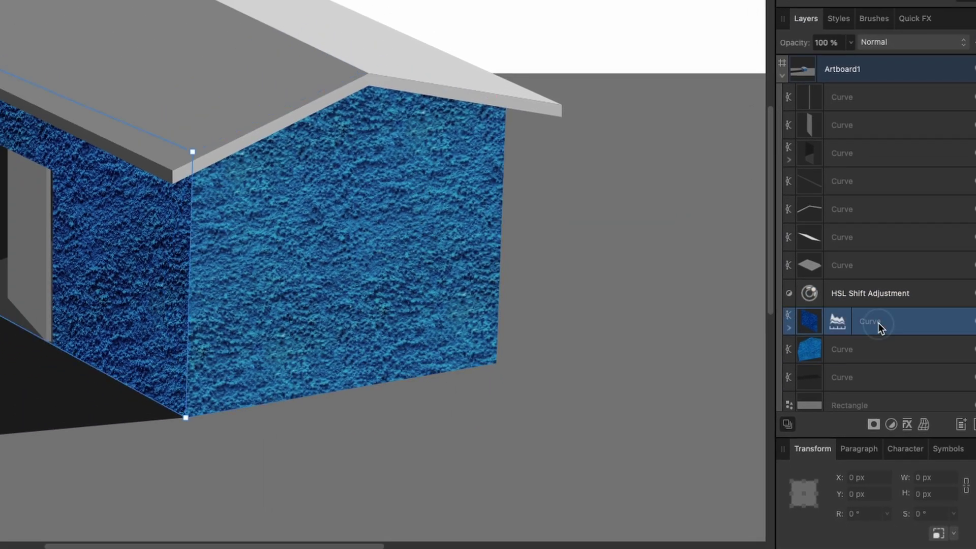
left_click(877, 346)
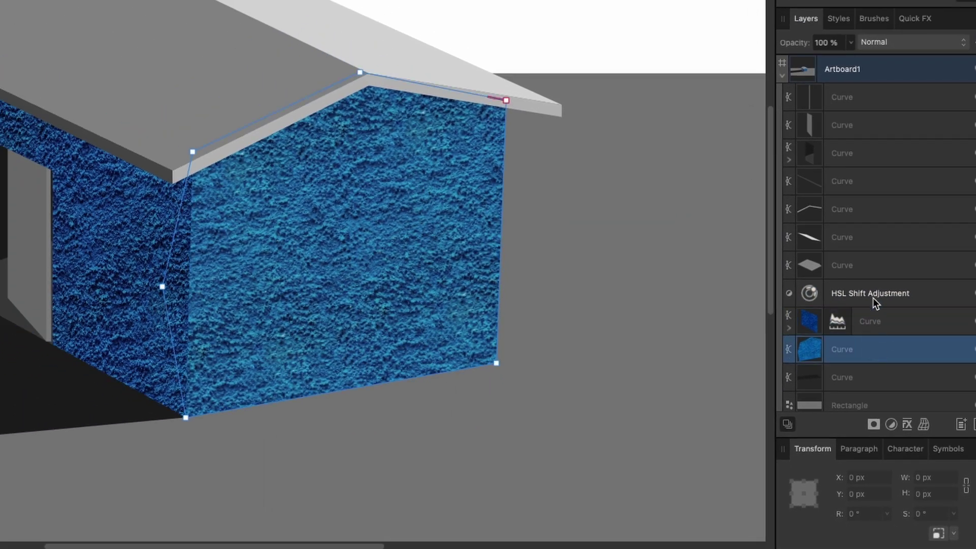
left_click(873, 297)
left_click(849, 319)
double_click(804, 212)
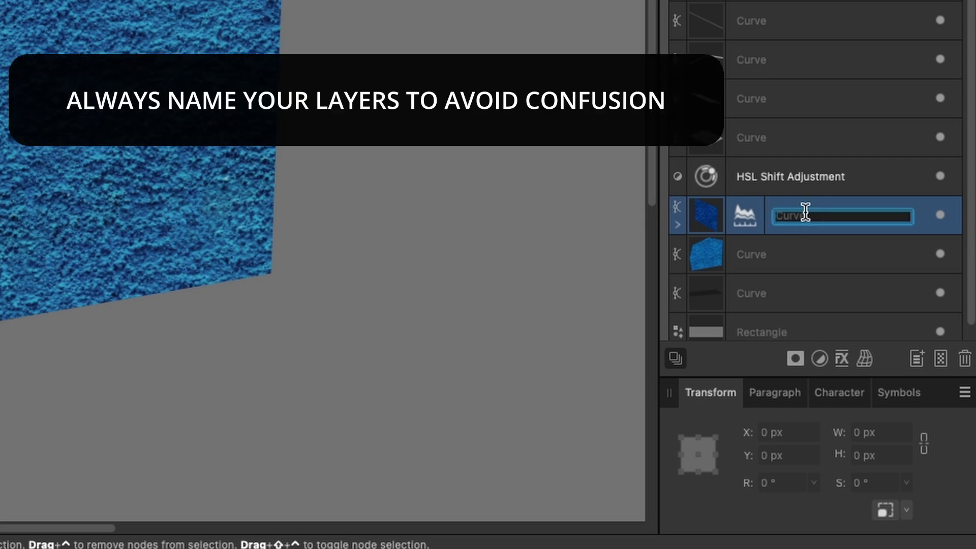
type("Dark Side")
key("Return")
- Nest the HSL Shift Adjustment inside the Dark Side layer alongside Levels
left_click(773, 176)
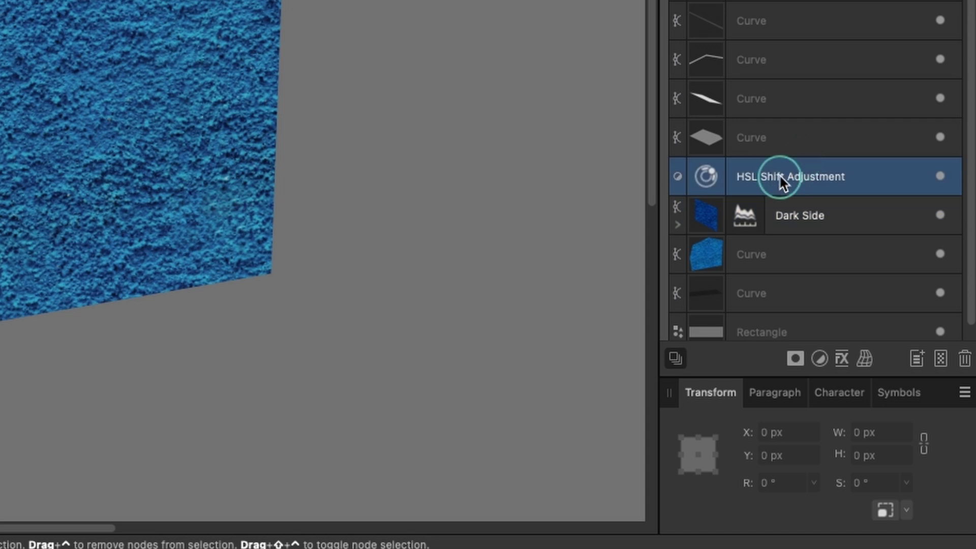
left_click_drag(779, 173, 778, 210)
left_click(787, 167)
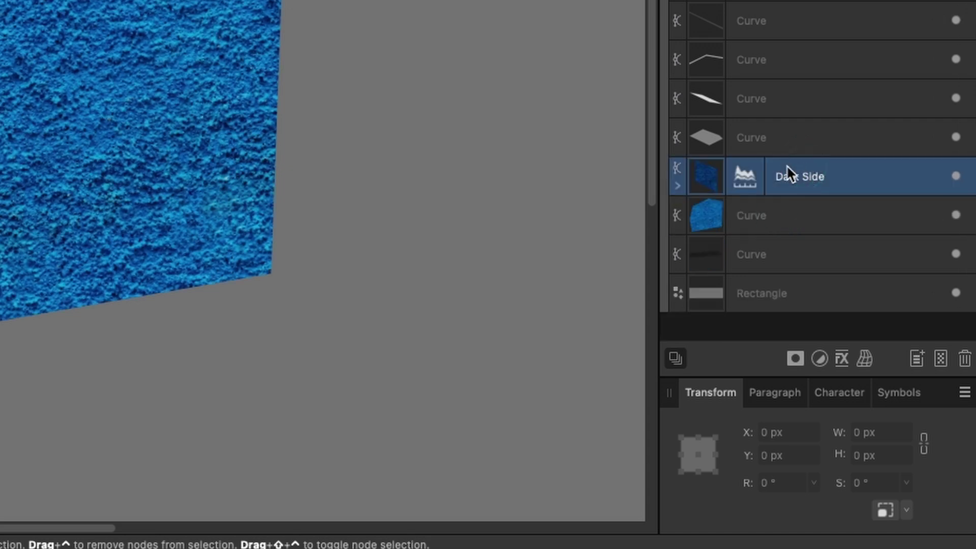
left_click(678, 186)
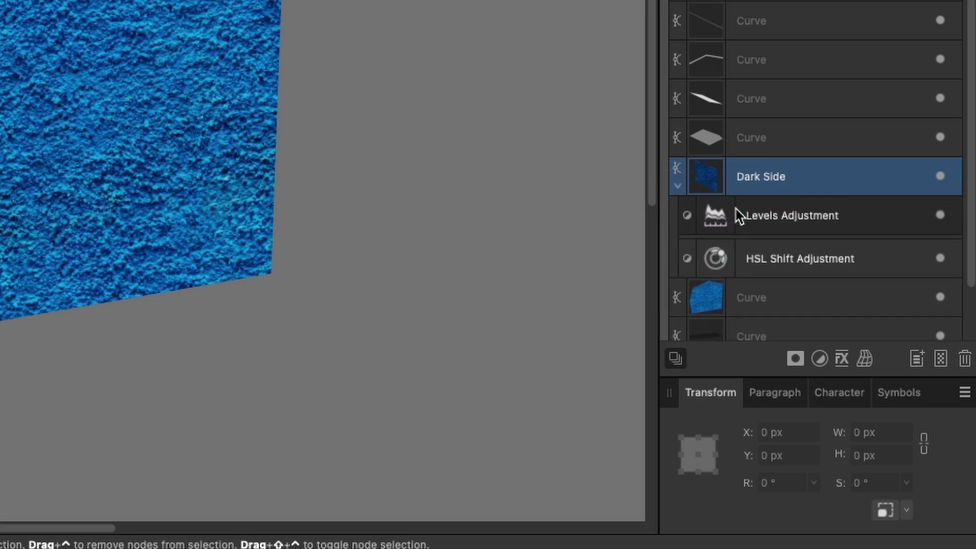
- Set the Dark Side HSL Shift luminosity to -15% to deepen the shading
double_click(720, 224)
double_click(715, 258)
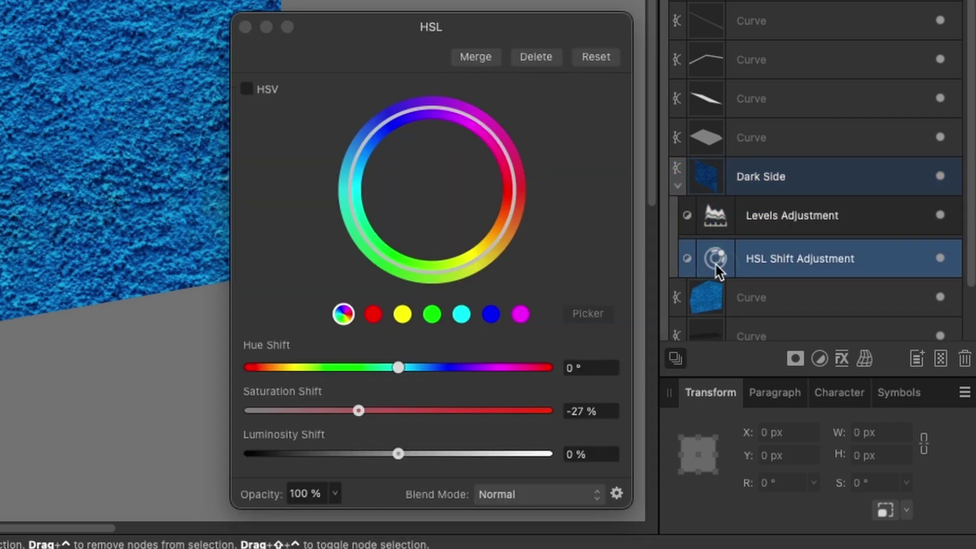
double_click(713, 227)
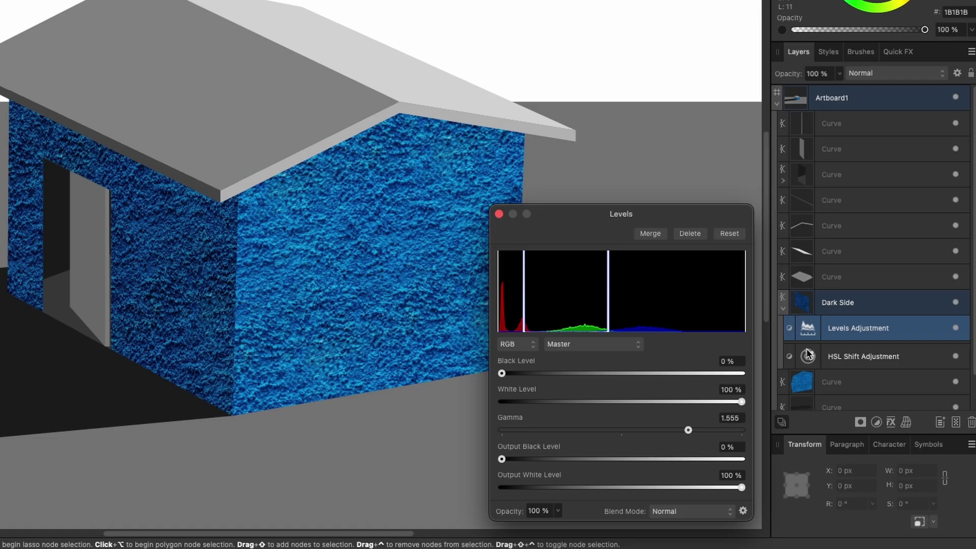
double_click(840, 357)
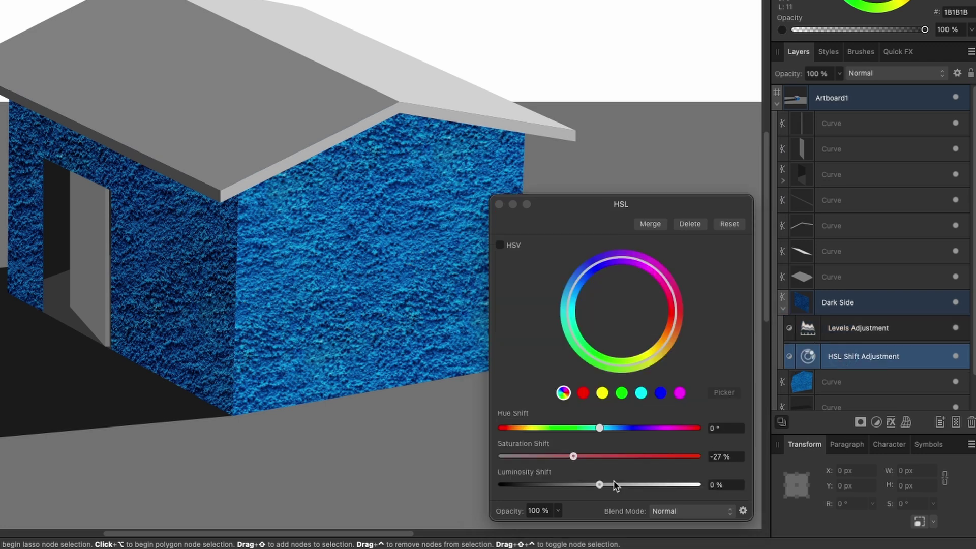
mouse_move(601, 487)
left_mouse_down()
mouse_move(556, 486)
mouse_move(592, 487)
mouse_move(585, 485)
left_mouse_up()
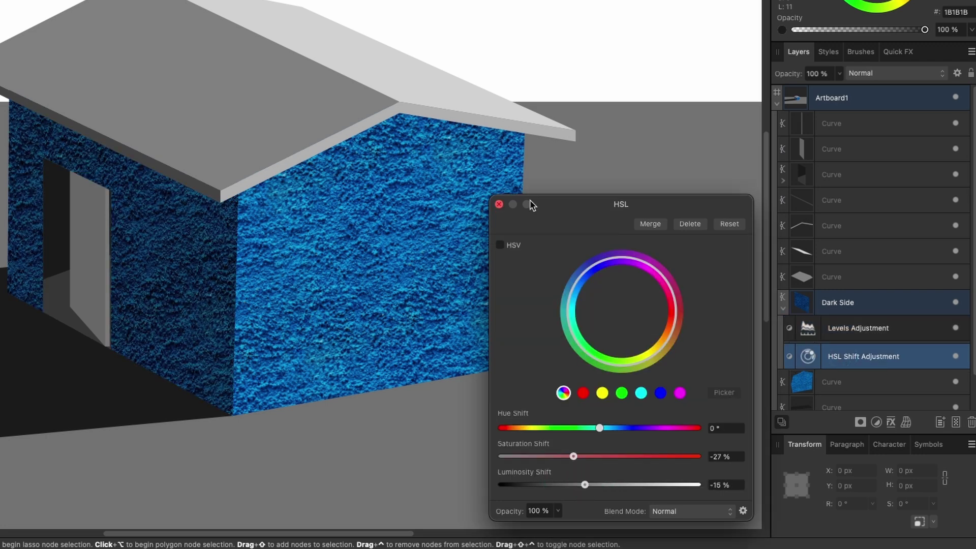
left_click(498, 204)
scroll(582, 278, "down", 5)
scroll(582, 278, "up", 1)
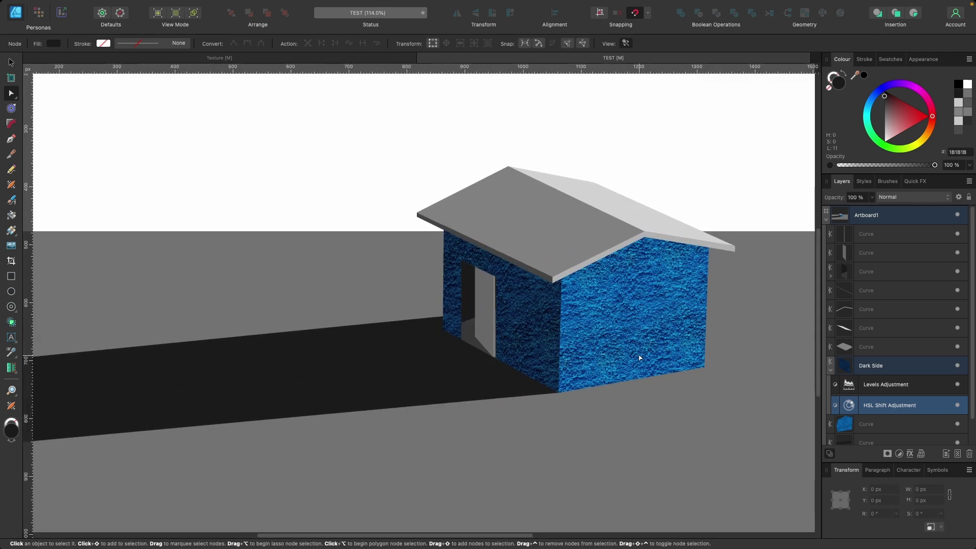
- Zoom in on the shed and show the Styles panel listing Style 1 and Blue Texture
left_click(640, 358)
scroll(640, 358, "up", 4)
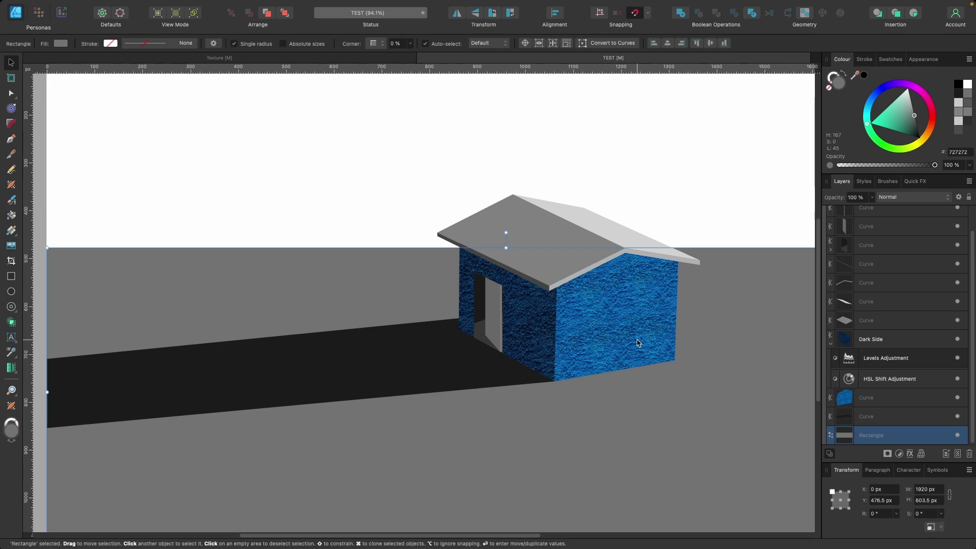
scroll(637, 342, "up", 2)
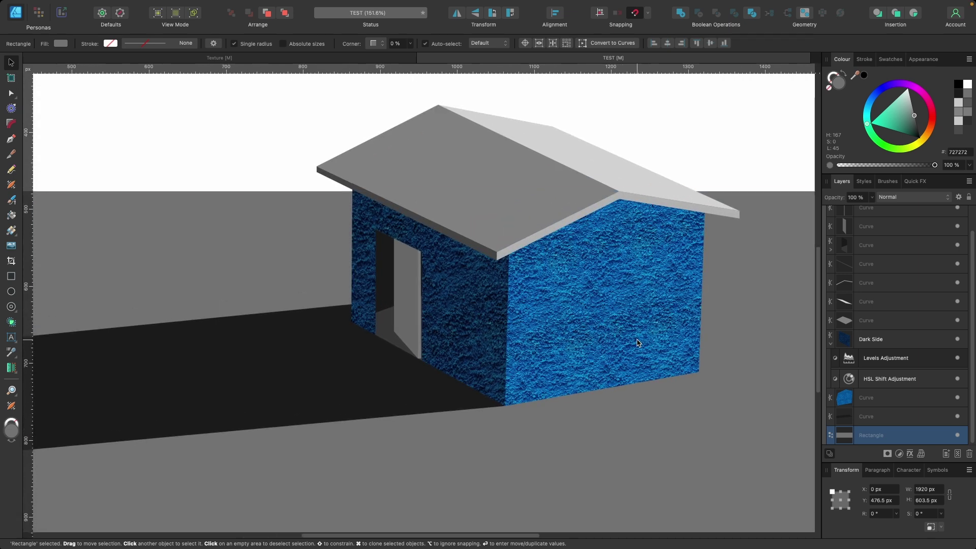
left_click(864, 182)
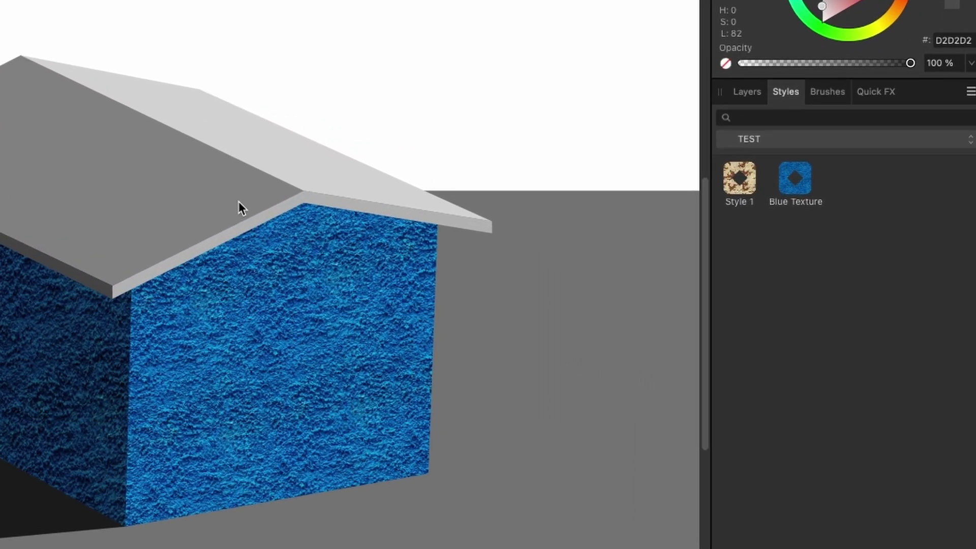
- Apply the brown-and-beige camouflage Style 1 to the left roof face
left_click(170, 198)
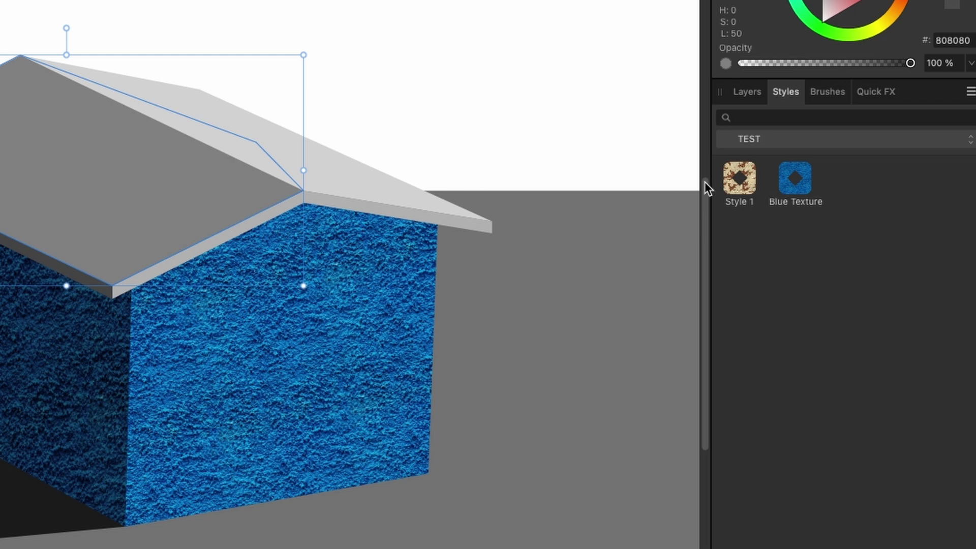
left_click(731, 186)
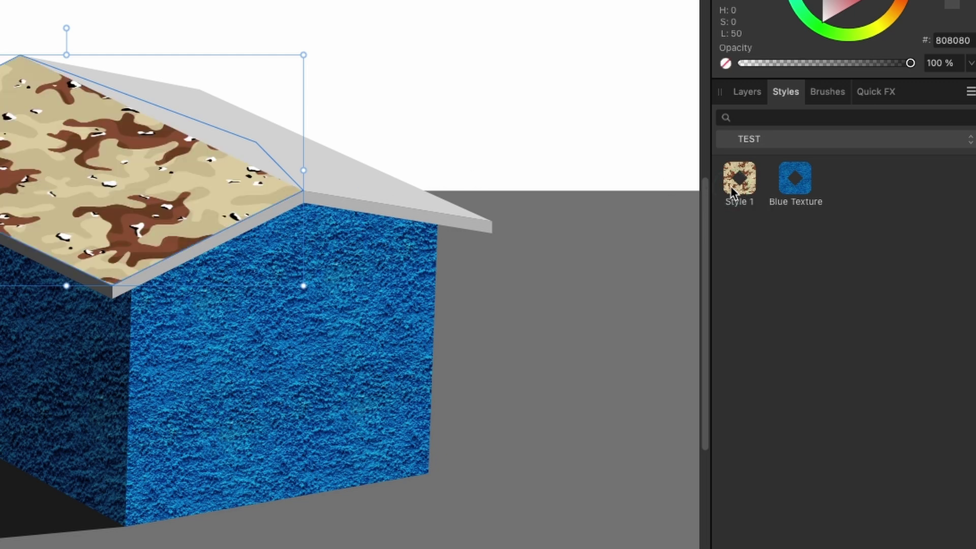
left_click(366, 175)
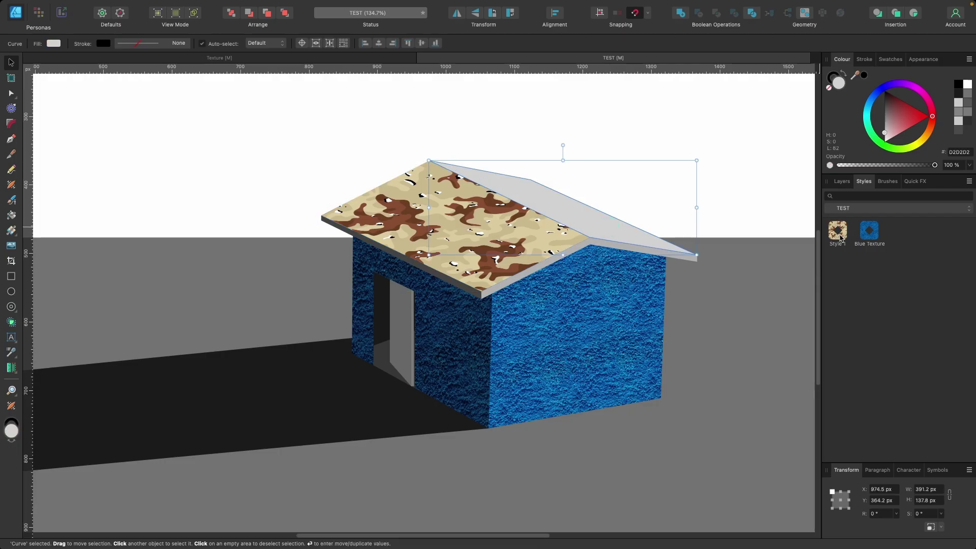